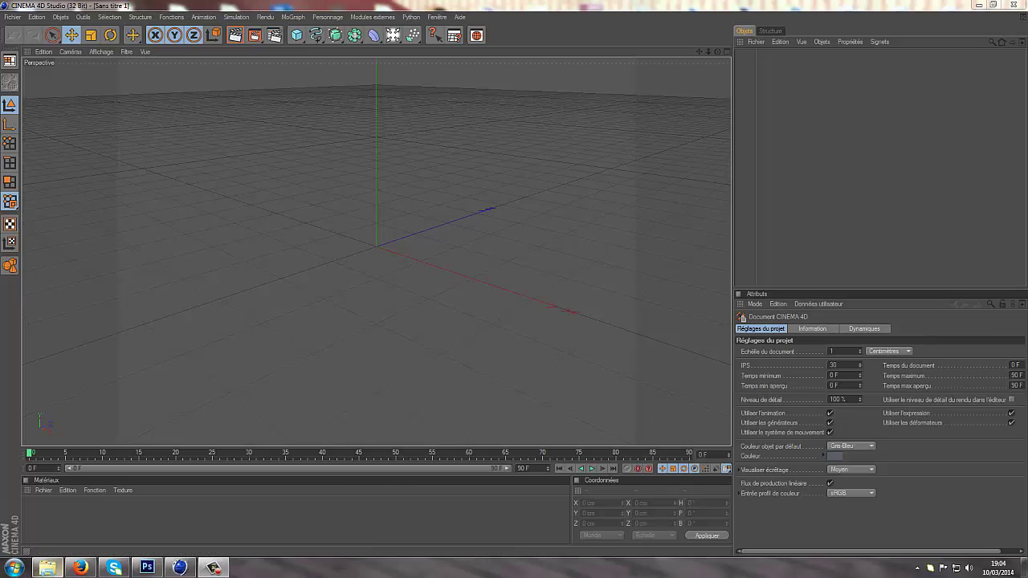
# Step: Switch to the file explorer and view the BG winfly banner image in the PNG folder, returning to CINEMA 4D
pyautogui.click(48, 568)
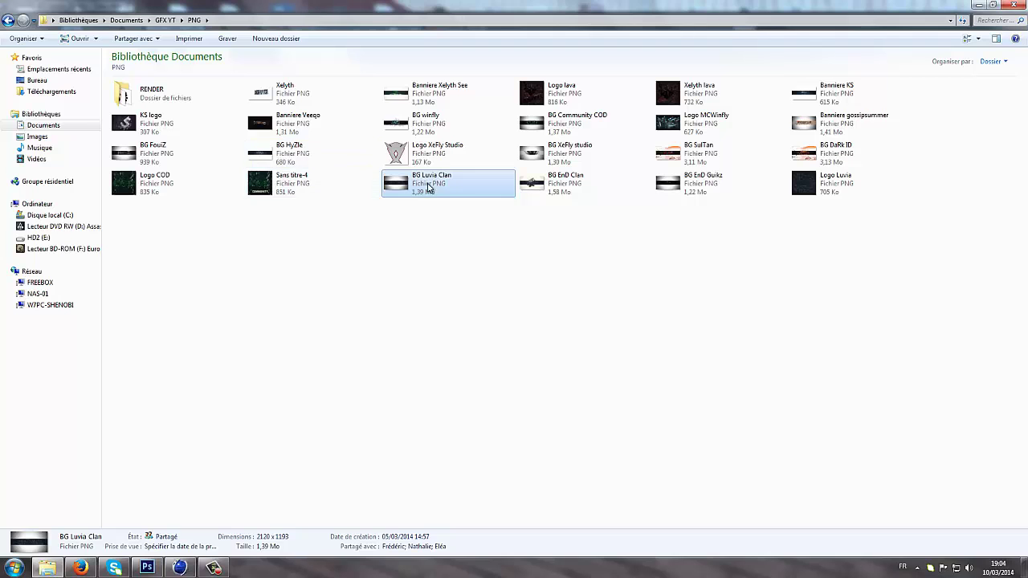
pyautogui.doubleClick(442, 119)
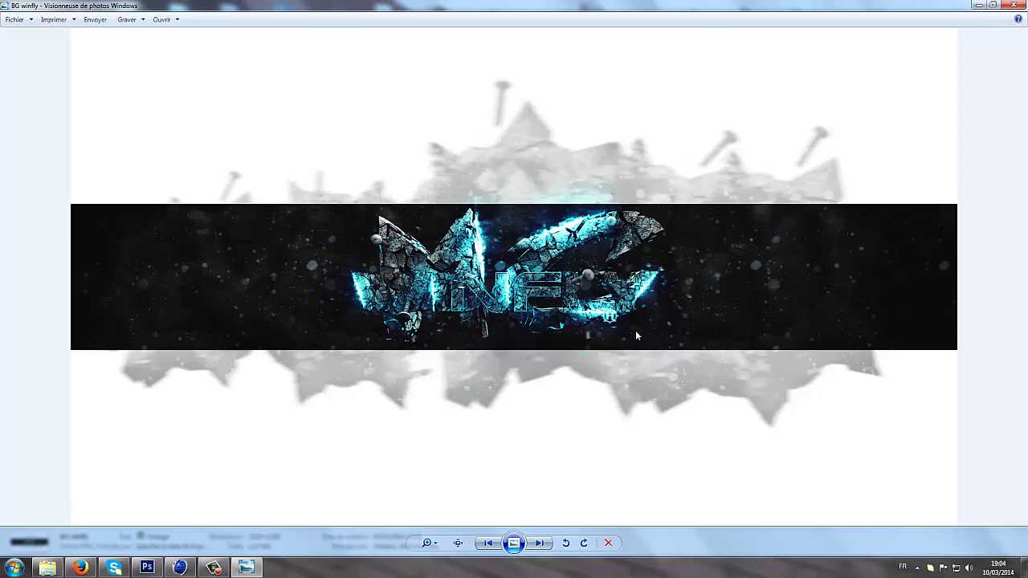
pyautogui.click(1015, 5)
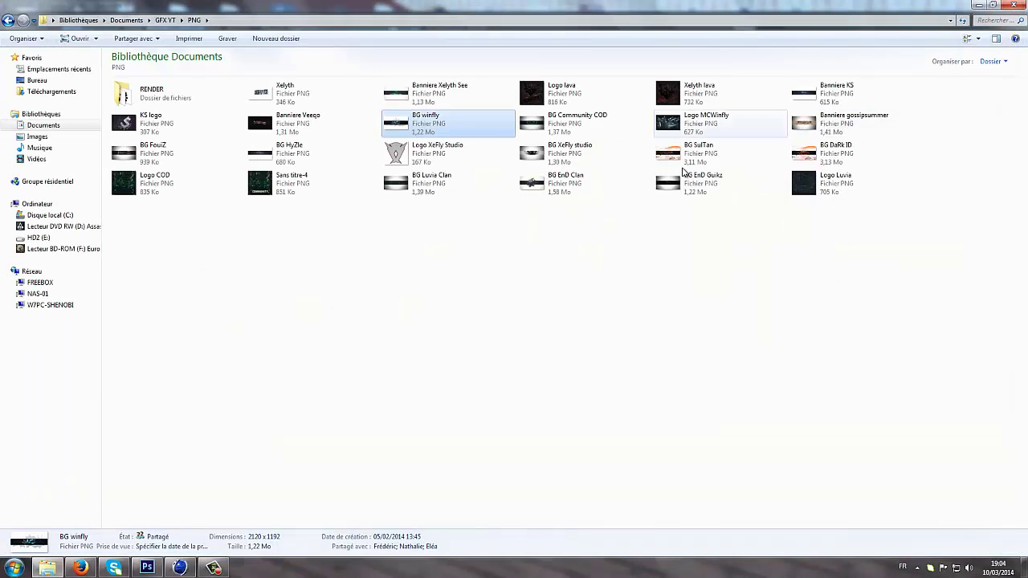
pyautogui.click(525, 273)
pyautogui.click(1016, 6)
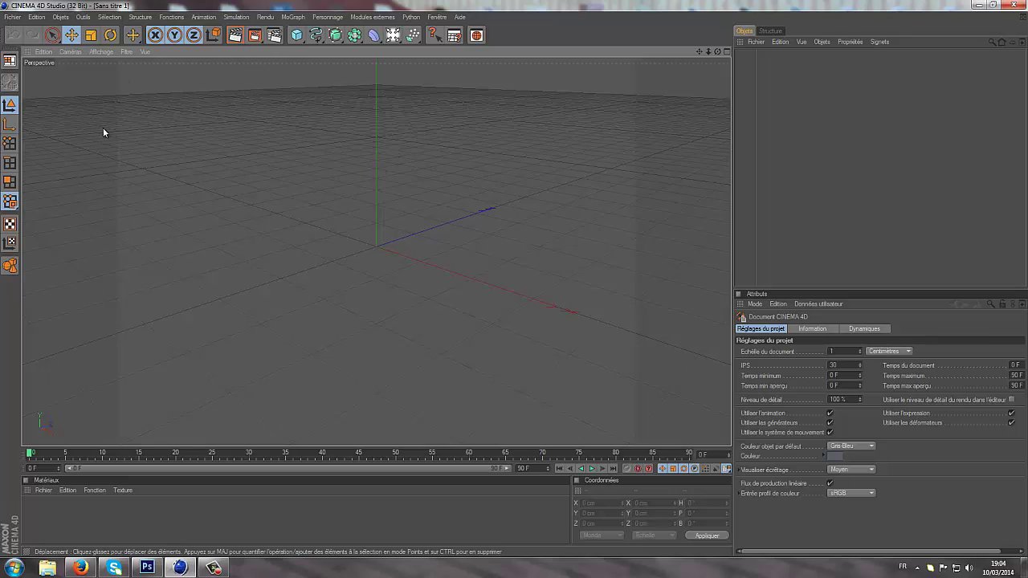
# Step: Open the Ma lightroom scene from the C4d folder in GFX YT and dismiss the missing-plugin notice
pyautogui.click(12, 17)
pyautogui.click(39, 43)
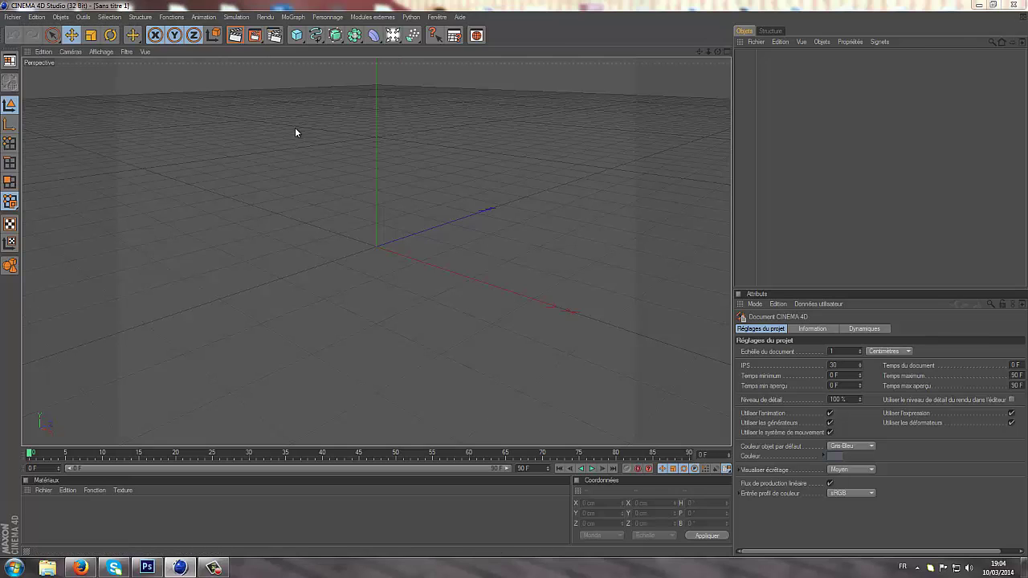
pyautogui.click(235, 36)
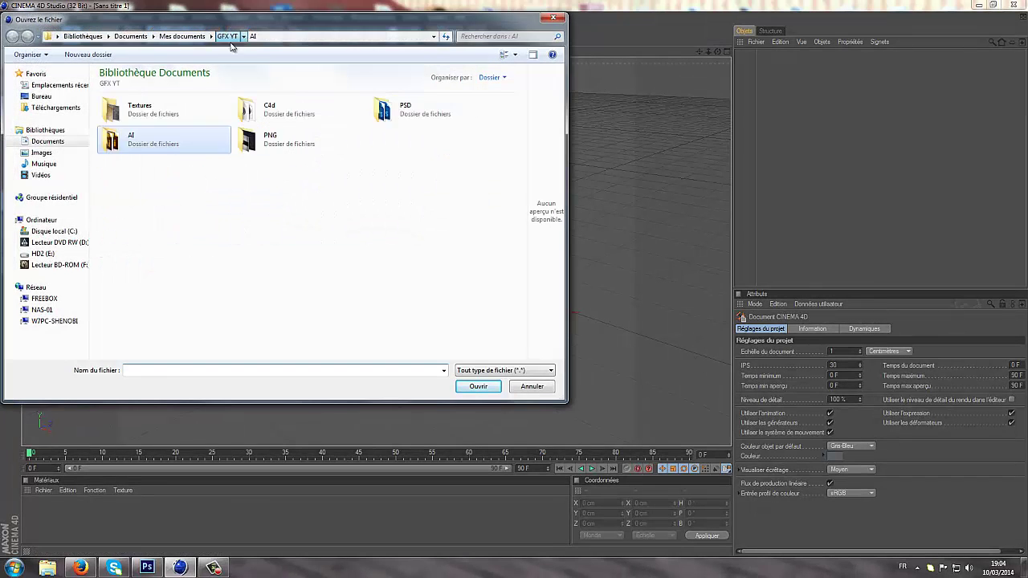
pyautogui.doubleClick(306, 119)
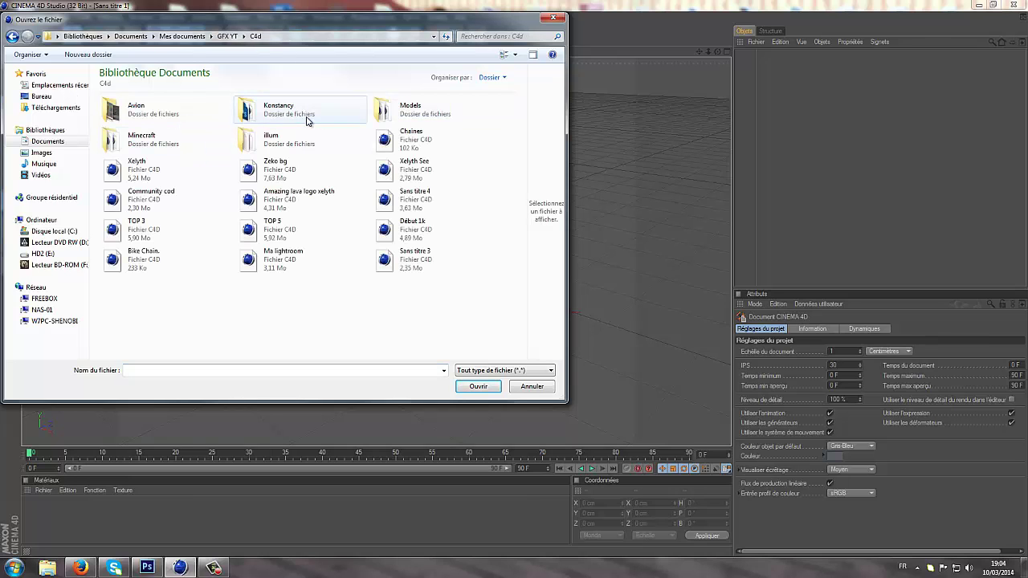
pyautogui.doubleClick(306, 269)
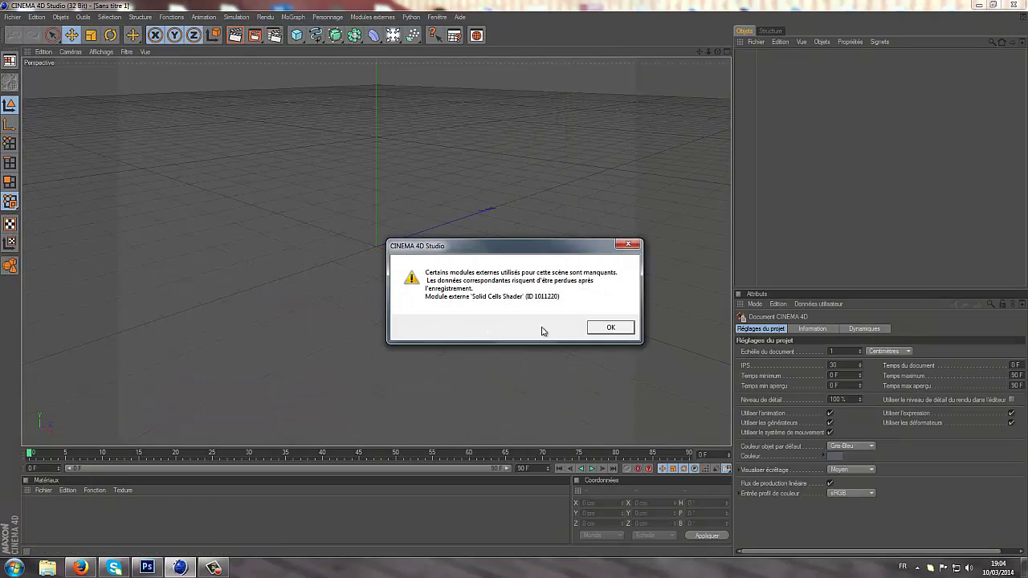
pyautogui.click(609, 326)
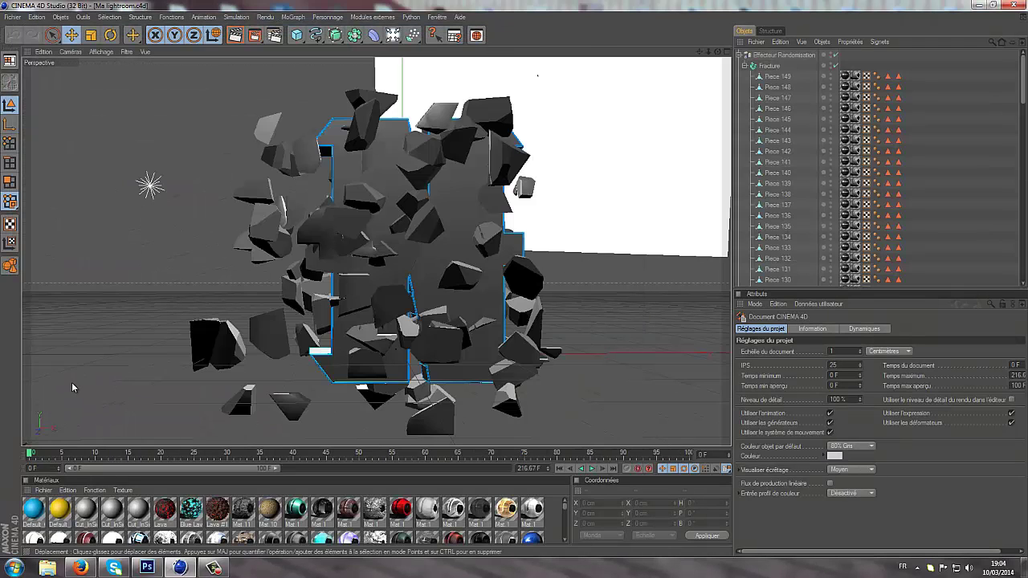
# Step: Delete the Effecteur Randomisation, Réseau d'atomes and Extrusion NURBS objects, keeping only the camera and the lights
pyautogui.click(793, 57)
pyautogui.press('Delete')
pyautogui.click(794, 57)
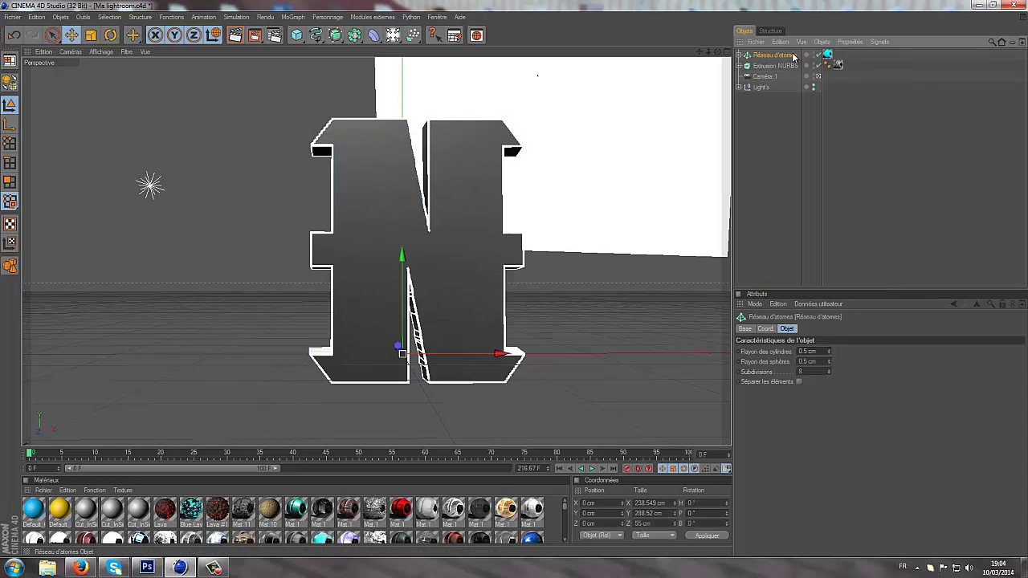
pyautogui.press('Delete')
pyautogui.click(781, 57)
pyautogui.press('Delete')
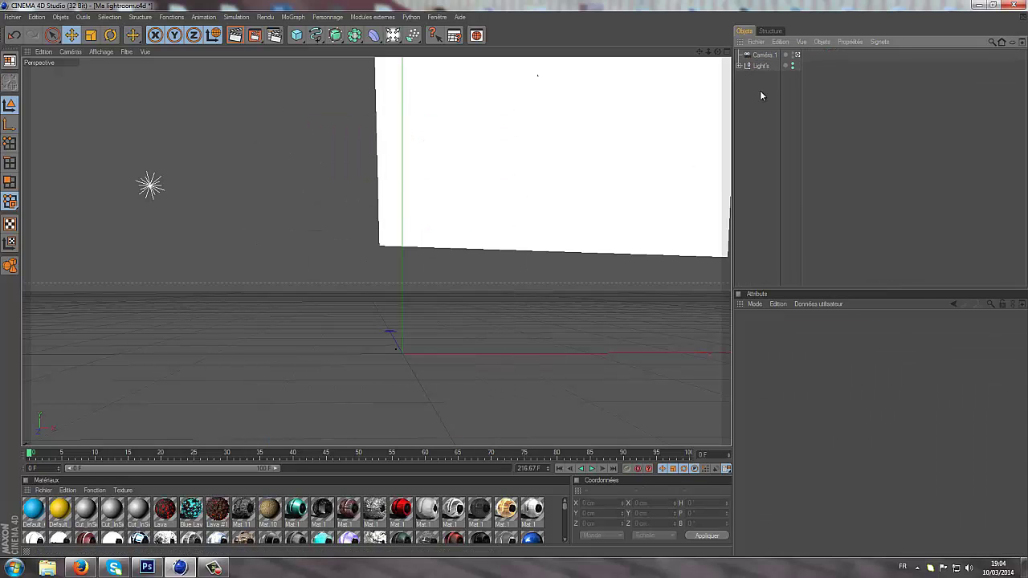
# Step: Browse the Illustrator logo files in the AI folder of GFX YT without opening any of them
pyautogui.click(10, 17)
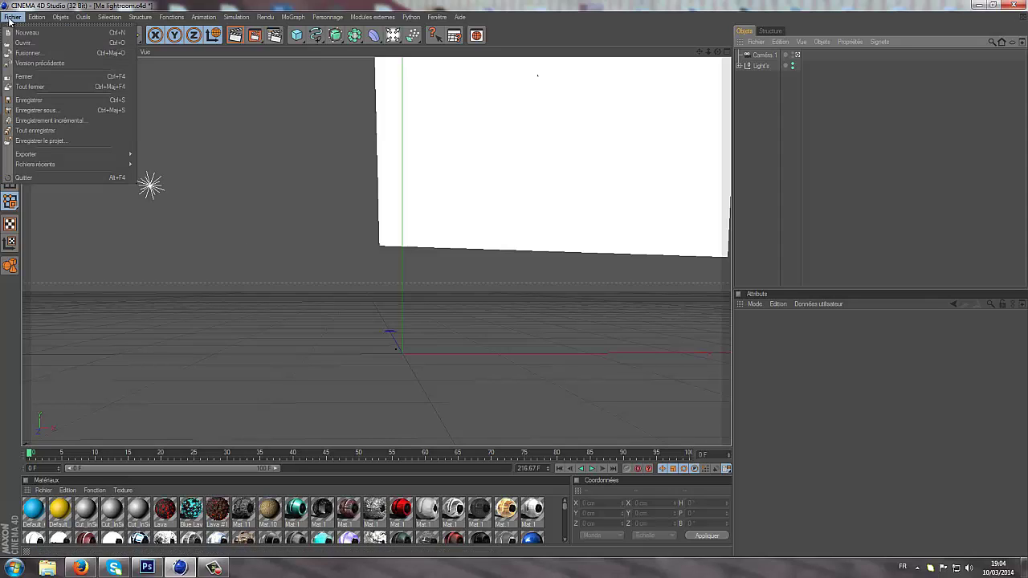
pyautogui.click(895, 116)
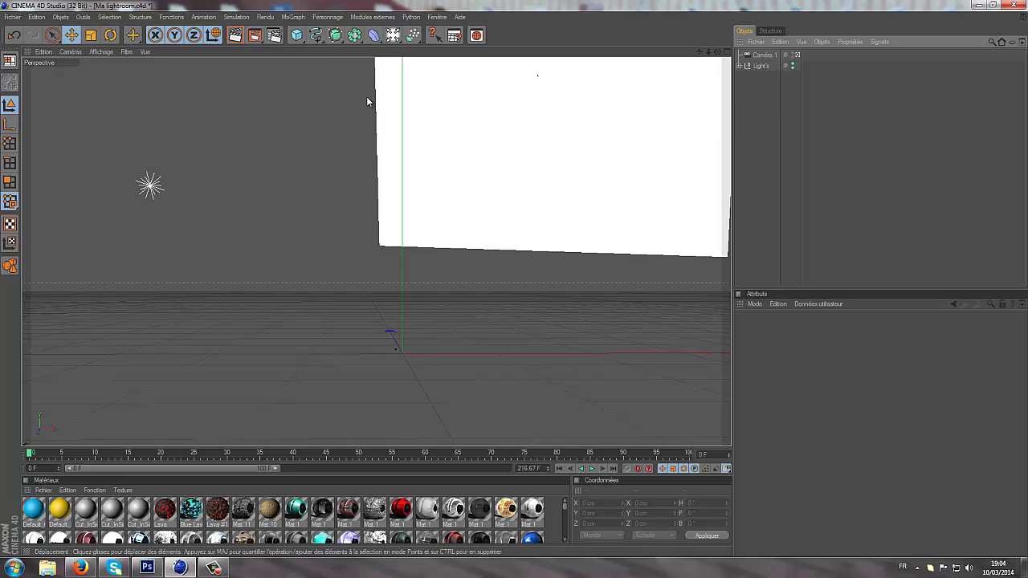
pyautogui.click(12, 17)
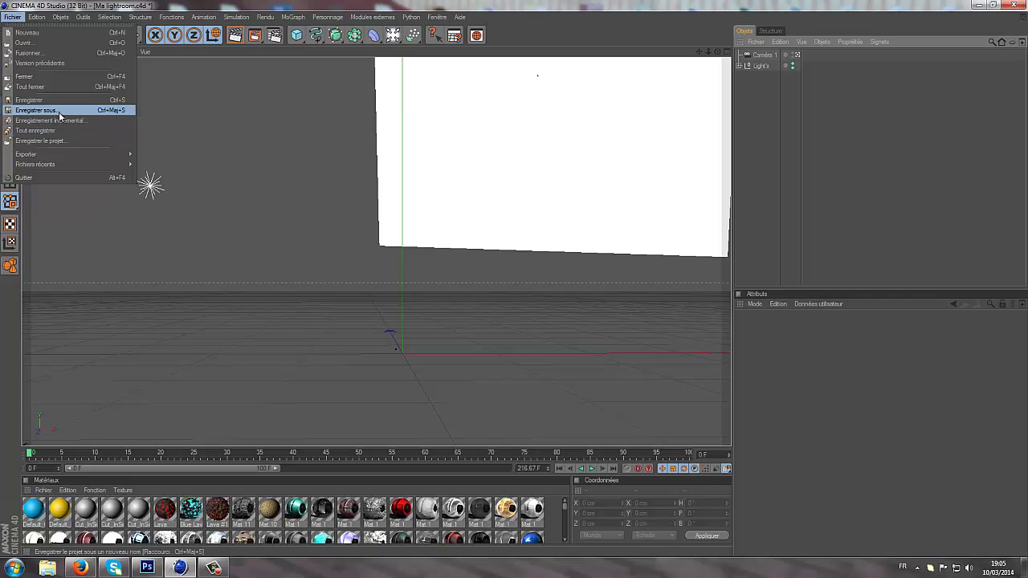
pyautogui.click(36, 42)
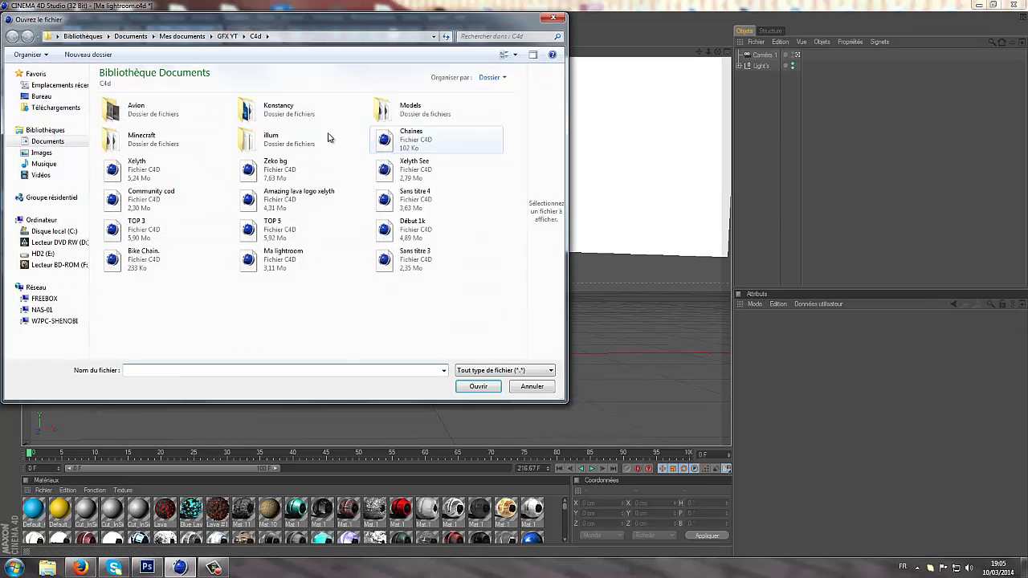
pyautogui.click(228, 36)
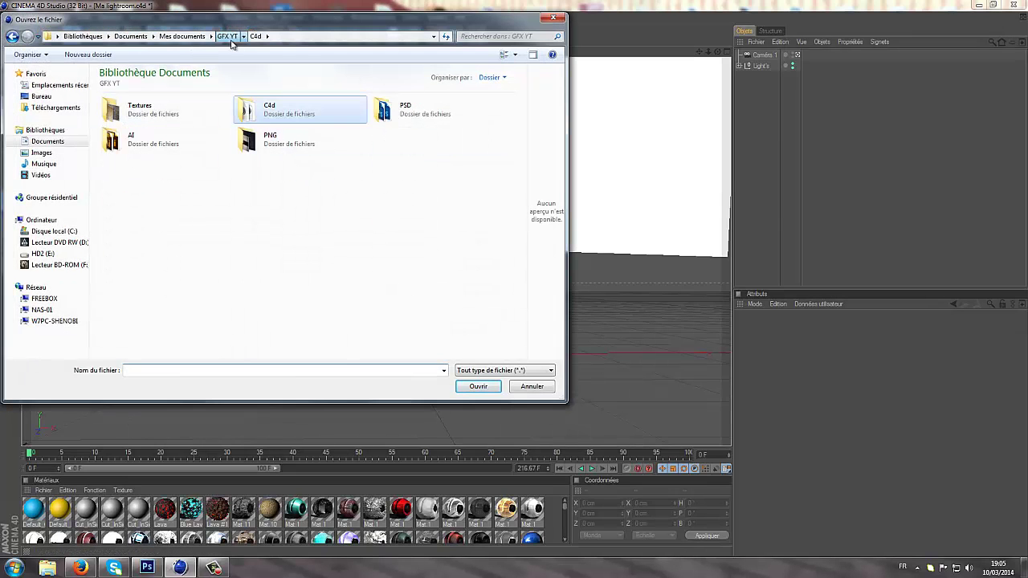
pyautogui.doubleClick(169, 142)
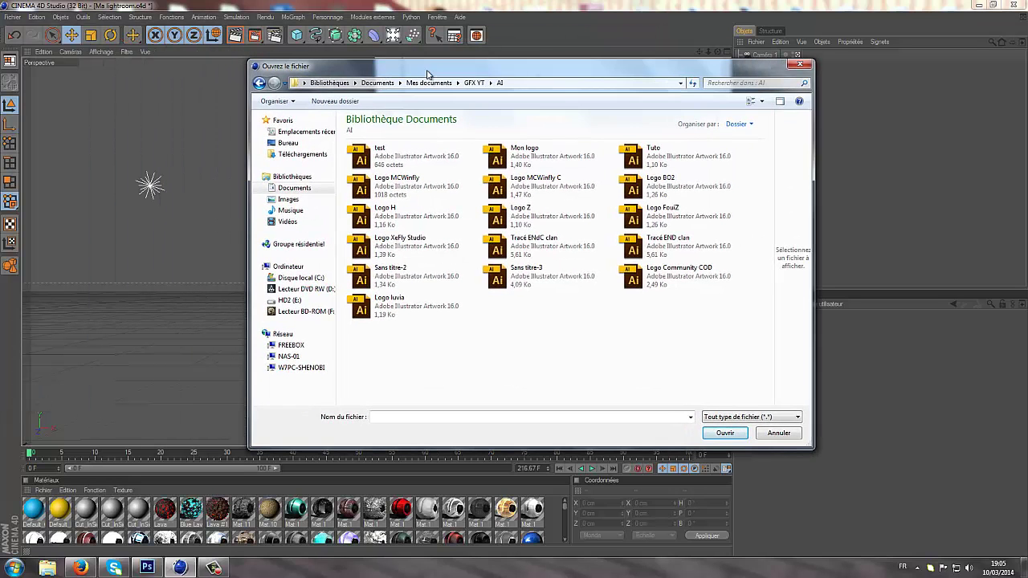
pyautogui.click(800, 65)
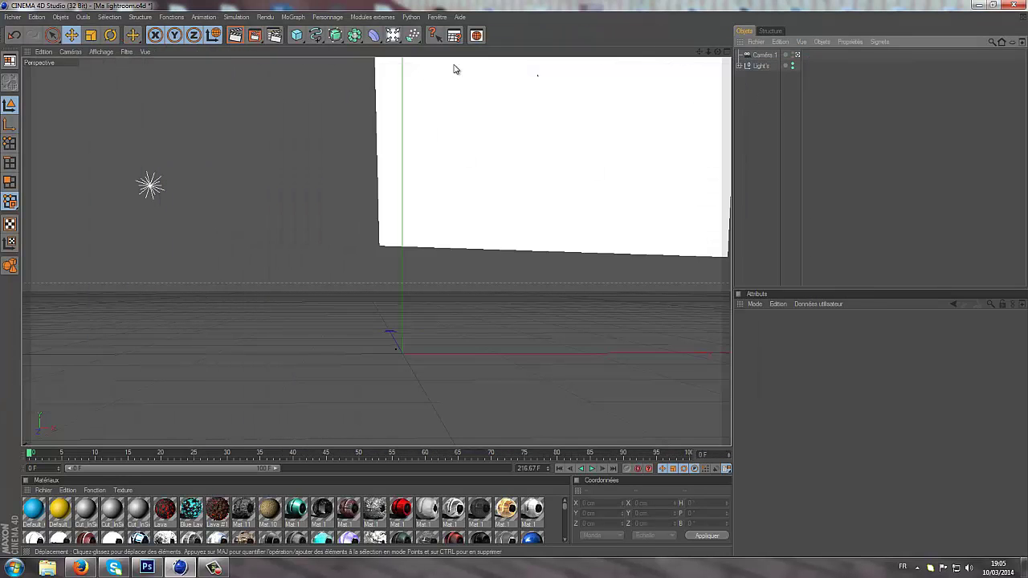
# Step: Add a MoText object reading "Tuto" and move it along the X axis to about -259 cm
pyautogui.click(292, 17)
pyautogui.click(316, 132)
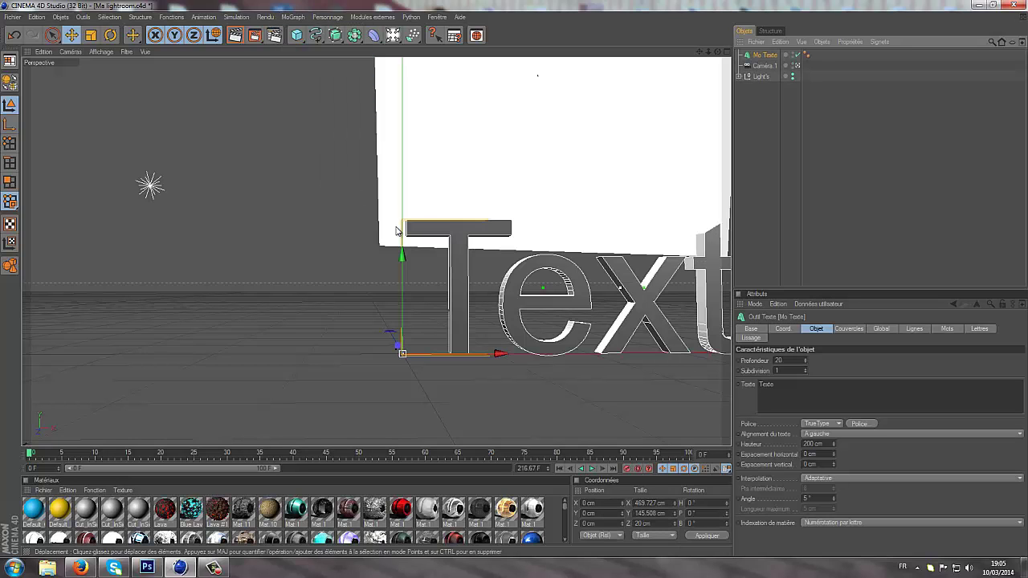
pyautogui.moveTo(457, 354); pyautogui.dragTo(517, 280)
pyautogui.moveTo(792, 383); pyautogui.dragTo(674, 374)
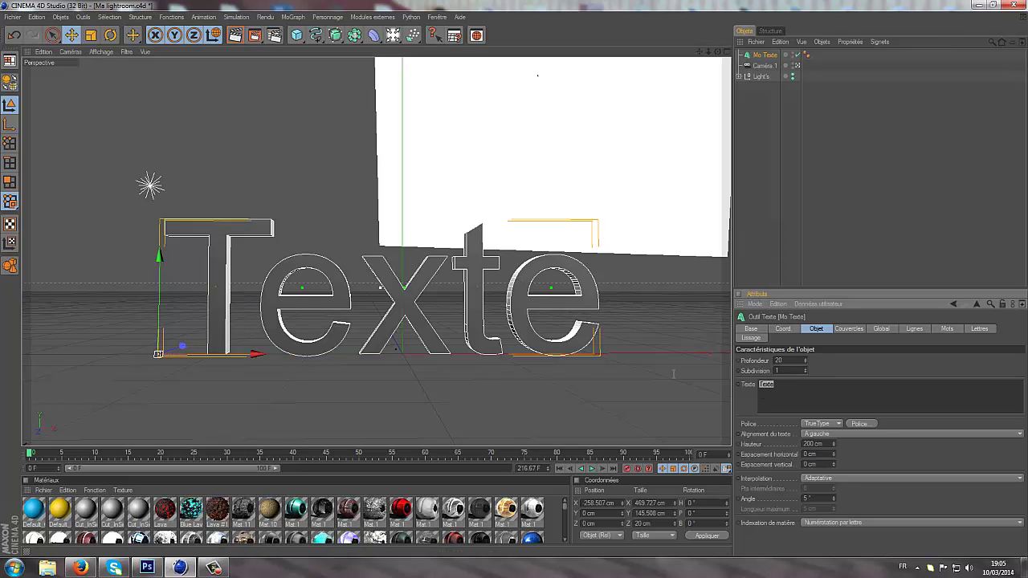
pyautogui.press('BackSpace')
# Step: Open the font selection for the MoText object and browse the available fonts
pyautogui.click(858, 423)
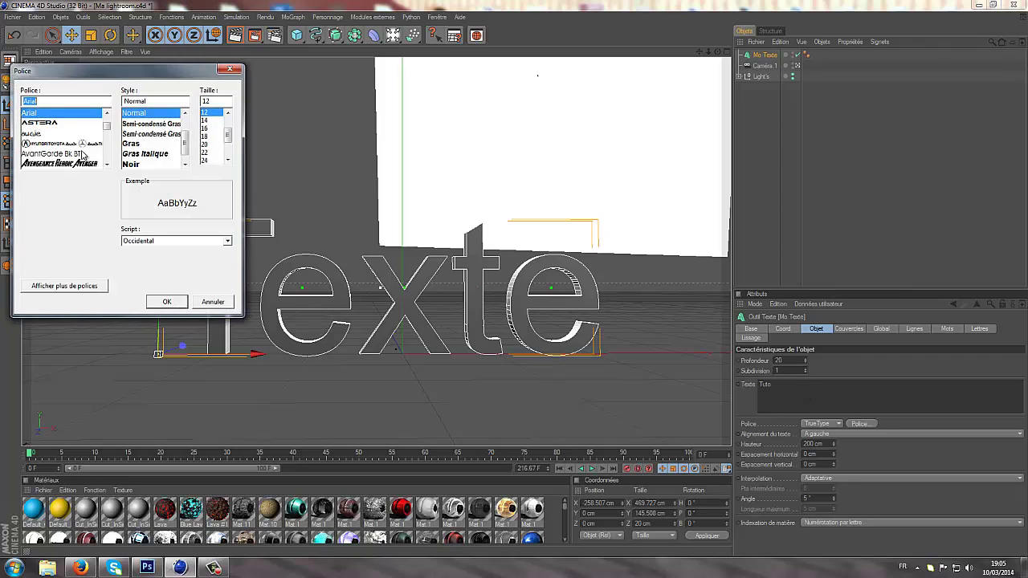
pyautogui.scroll(-5, 83, 154)
pyautogui.scroll(-3, 81, 151)
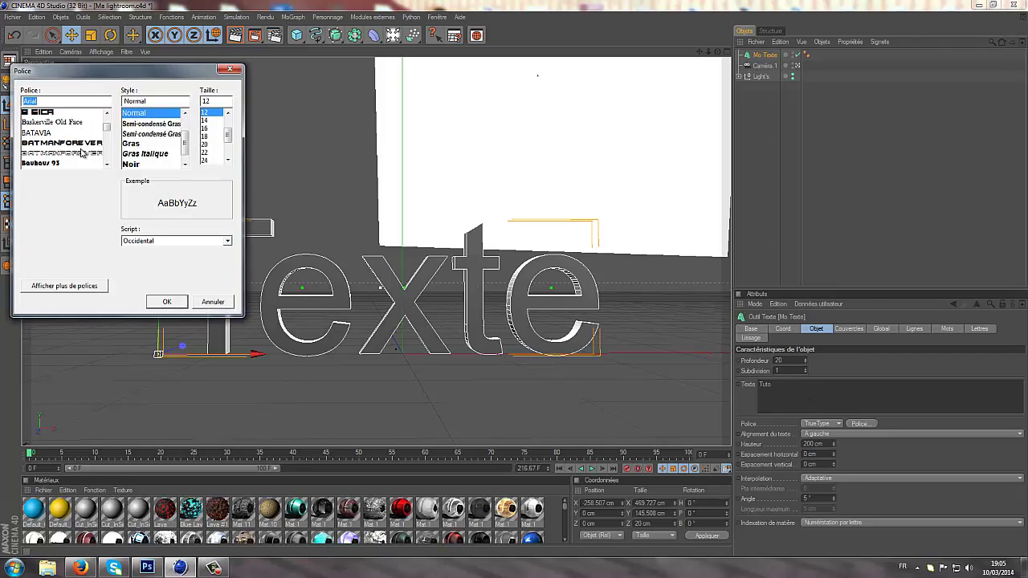
pyautogui.scroll(-4, 81, 152)
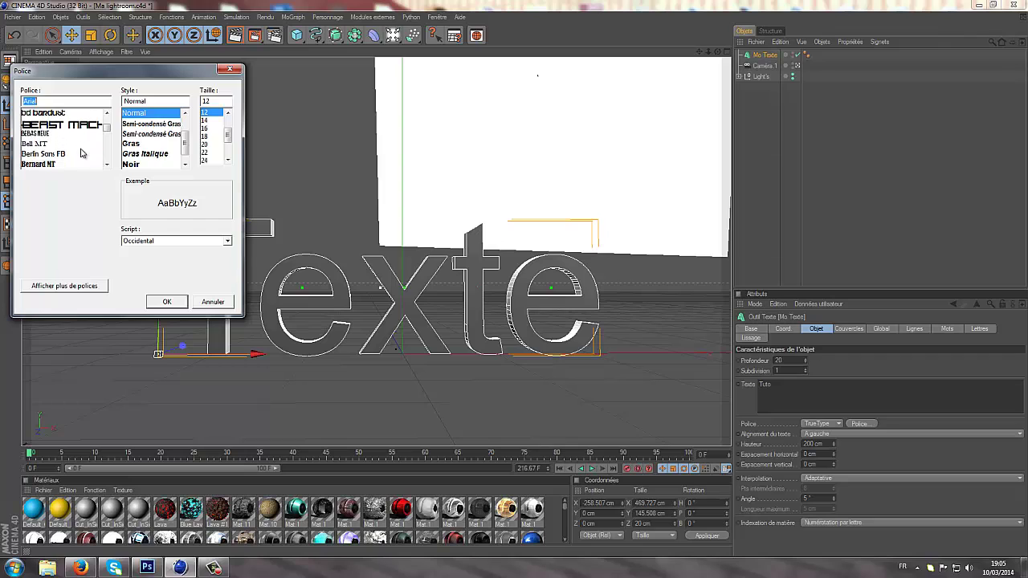
pyautogui.scroll(-4, 81, 153)
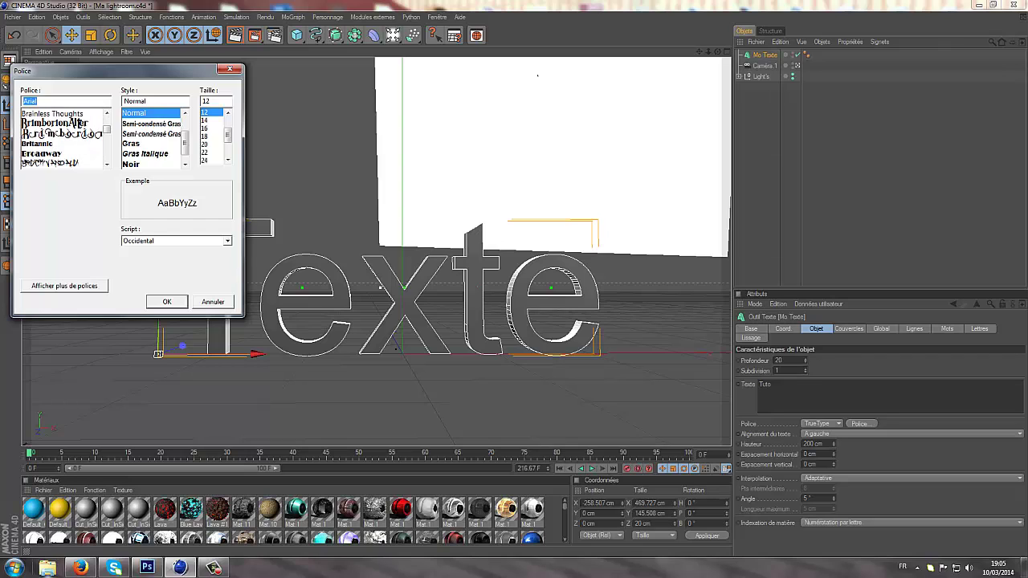
# Step: View the BG winfly banner again from the PNG folder in GFX YT as a reference and close it
pyautogui.click(45, 571)
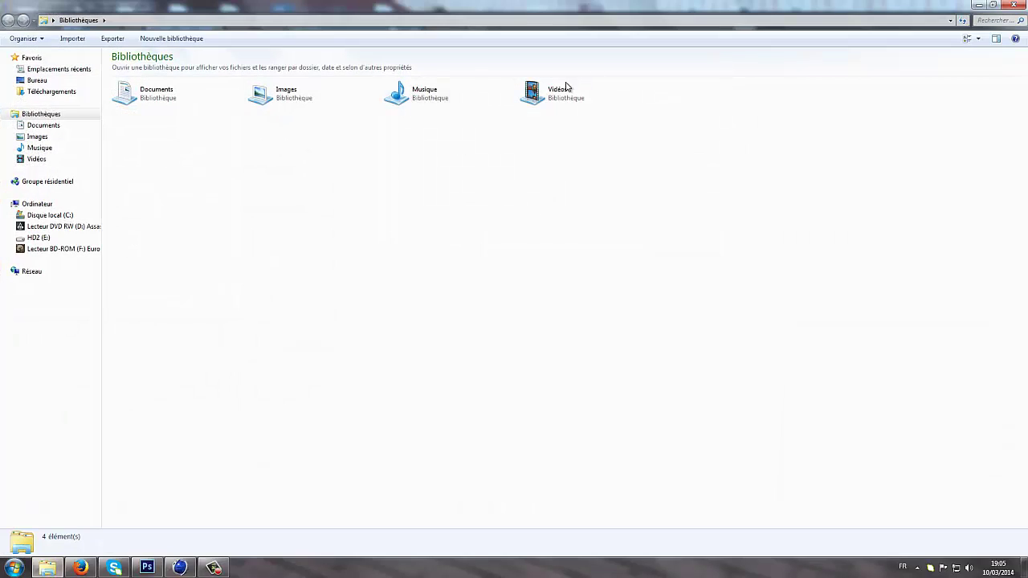
pyautogui.doubleClick(297, 98)
pyautogui.click(8, 20)
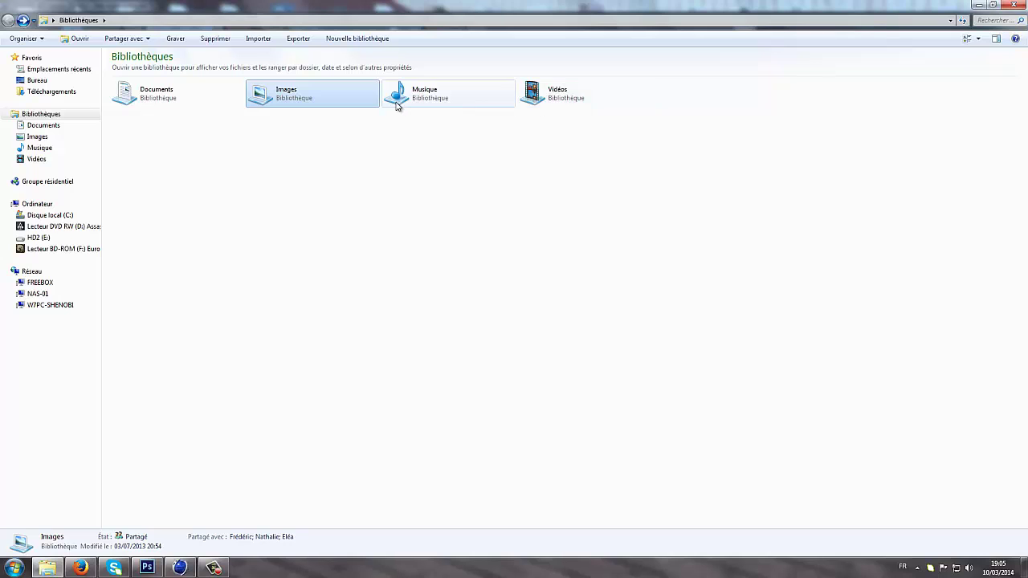
pyautogui.click(196, 97)
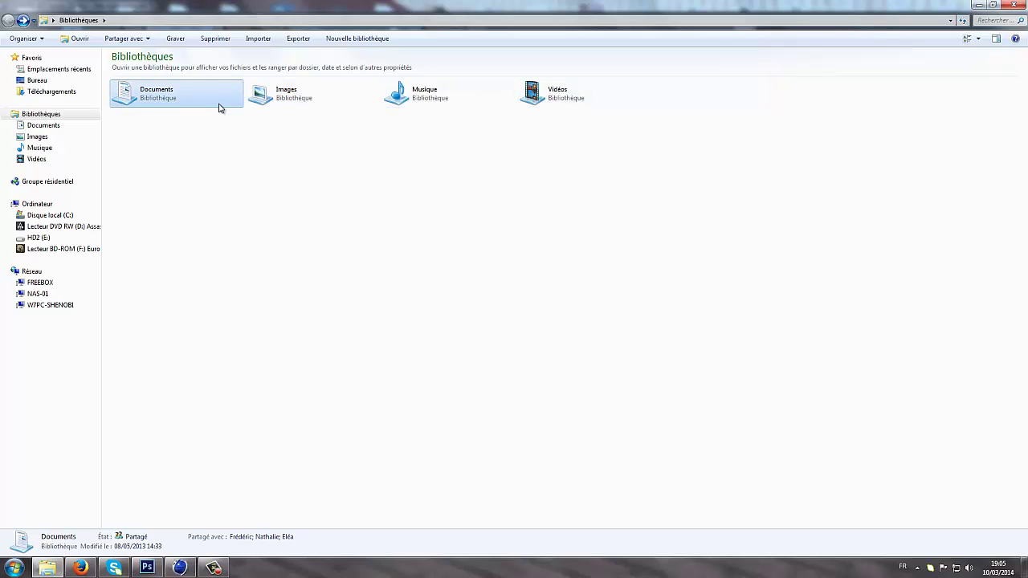
pyautogui.doubleClick(191, 101)
pyautogui.doubleClick(320, 167)
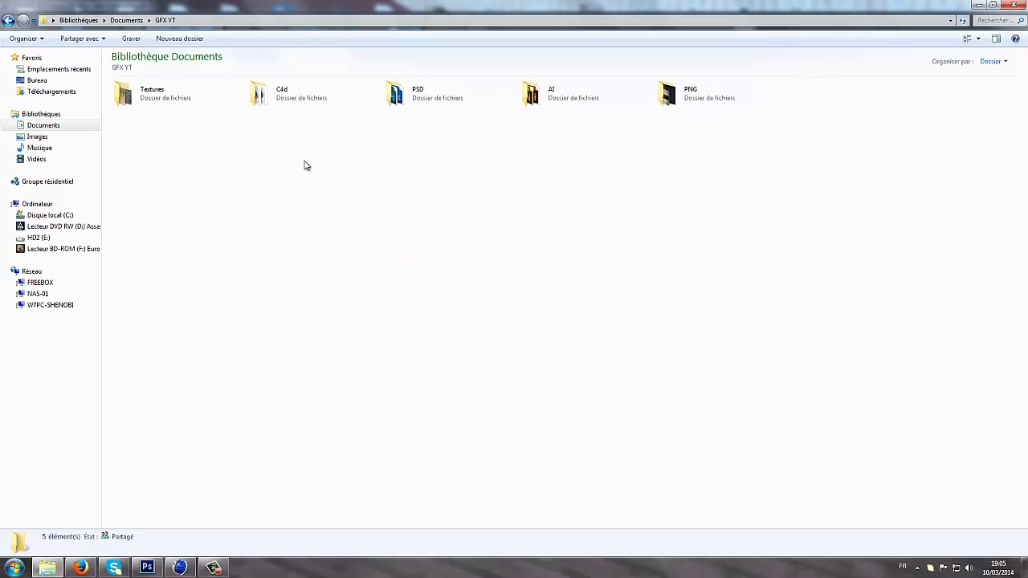
pyautogui.doubleClick(745, 95)
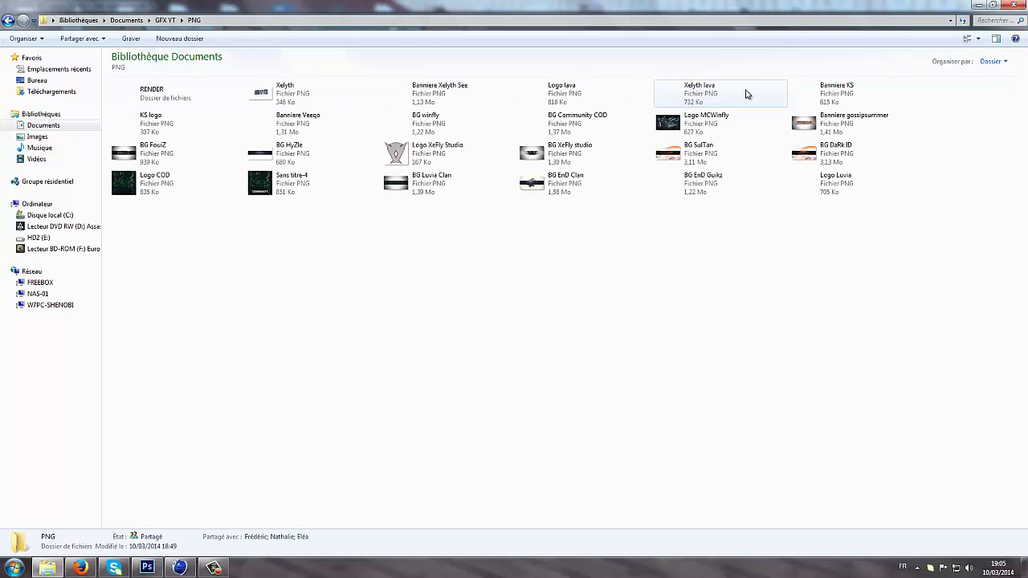
pyautogui.click(400, 128)
pyautogui.doubleClick(401, 129)
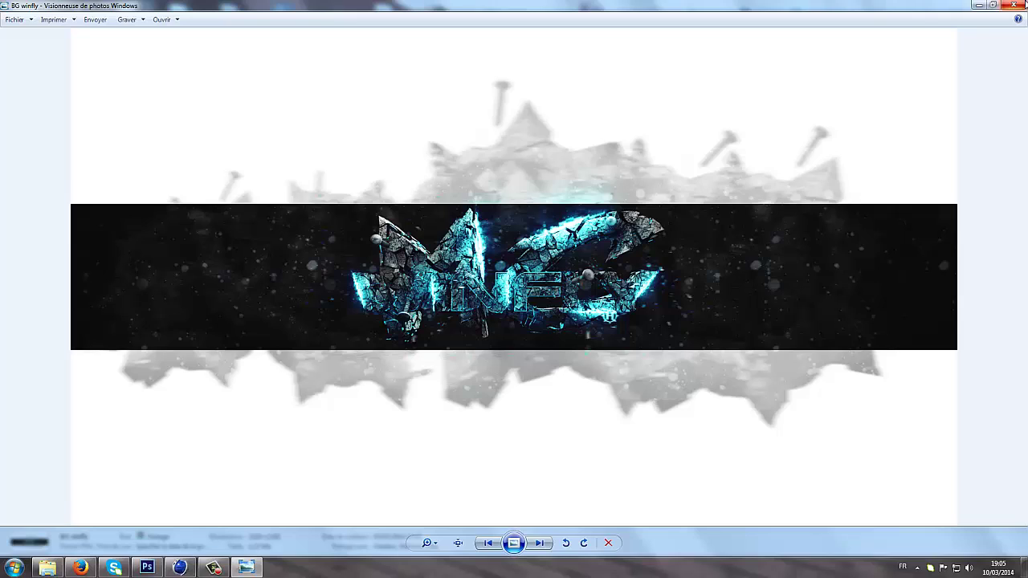
pyautogui.hotkey('alt', 'F4')
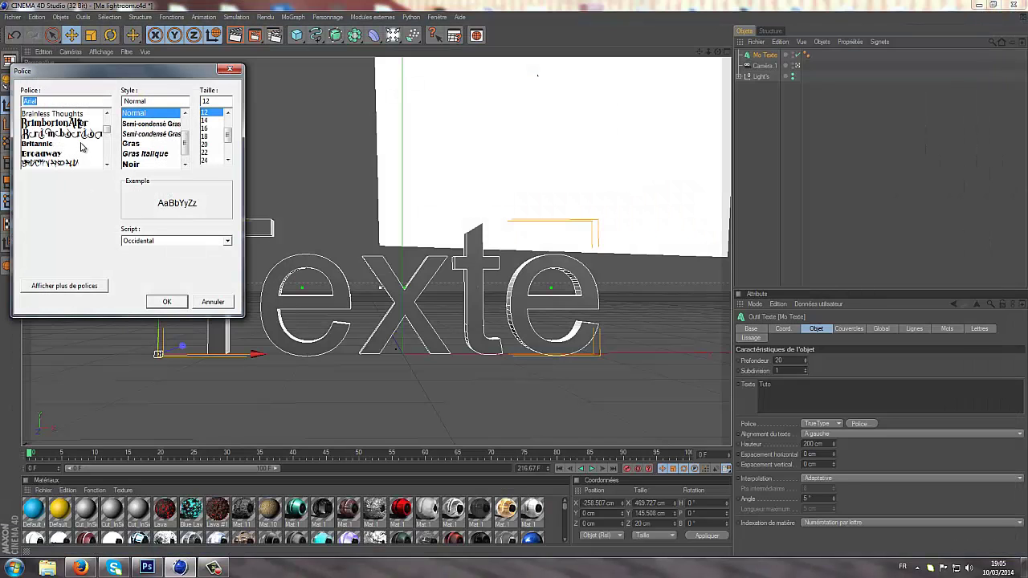
# Step: Set the MoText object's font to ASTERA in the Normal style
pyautogui.scroll(5, 83, 155)
pyautogui.scroll(3, 82, 155)
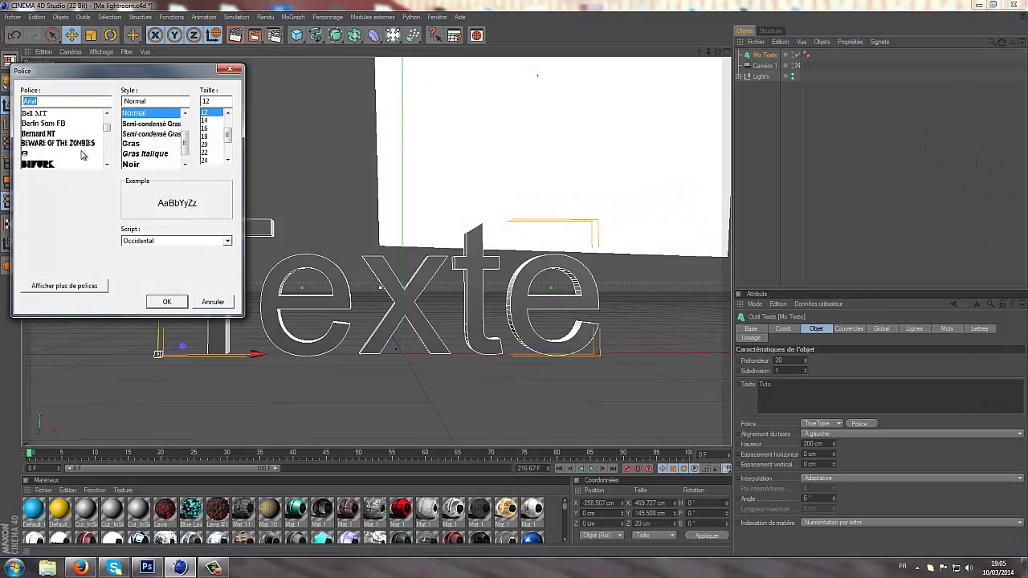
pyautogui.scroll(5, 79, 152)
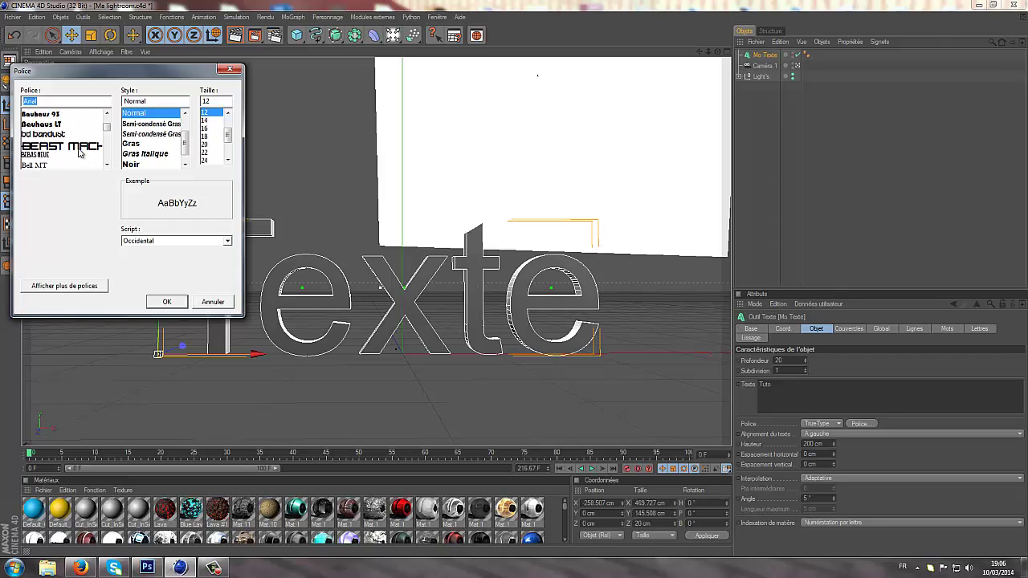
pyautogui.scroll(5, 80, 153)
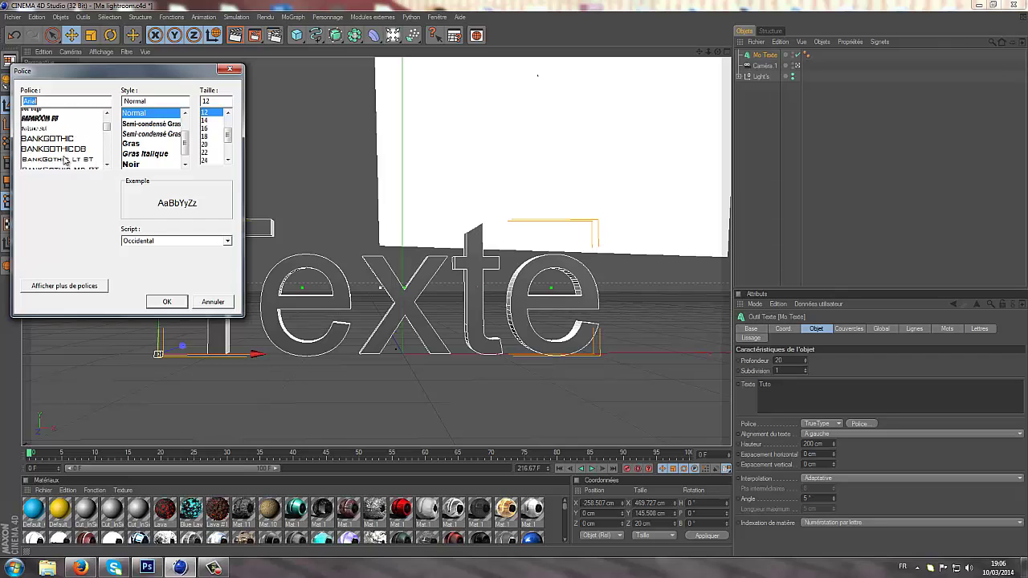
pyautogui.scroll(3, 66, 161)
pyautogui.click(73, 125)
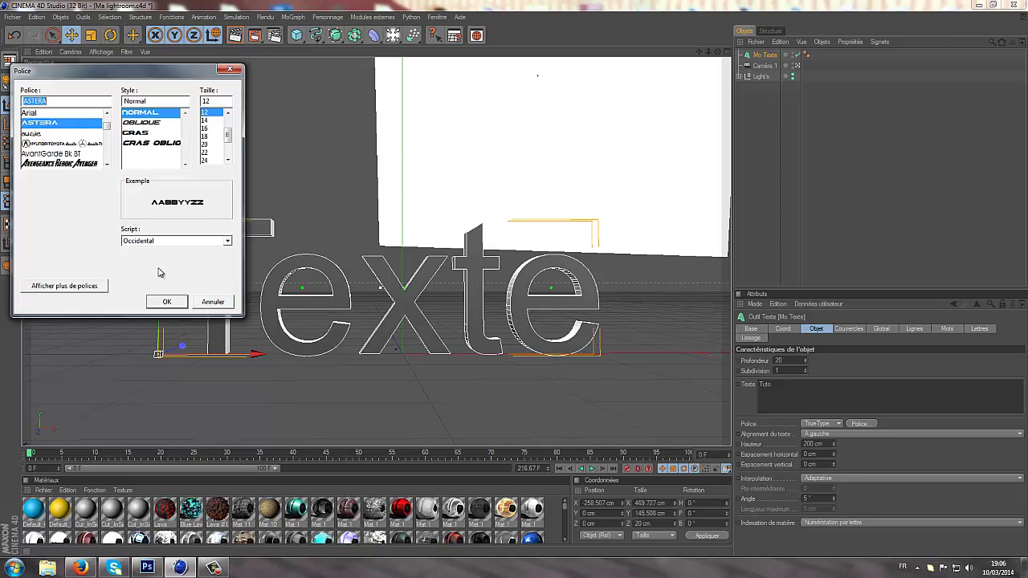
pyautogui.click(202, 301)
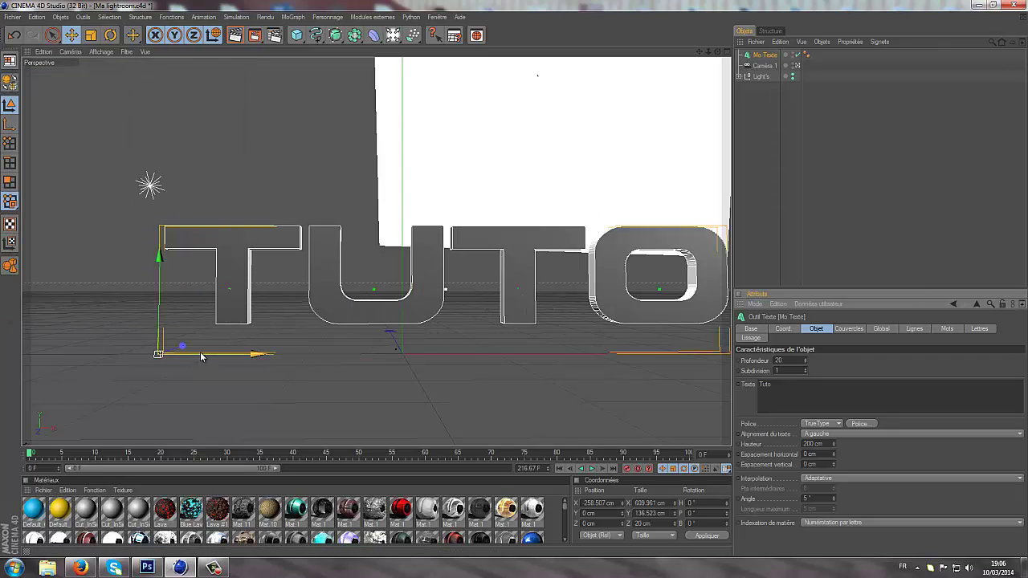
# Step: Move the MoText object along the X axis to about -330 cm and set its depth to 60
pyautogui.click(800, 388)
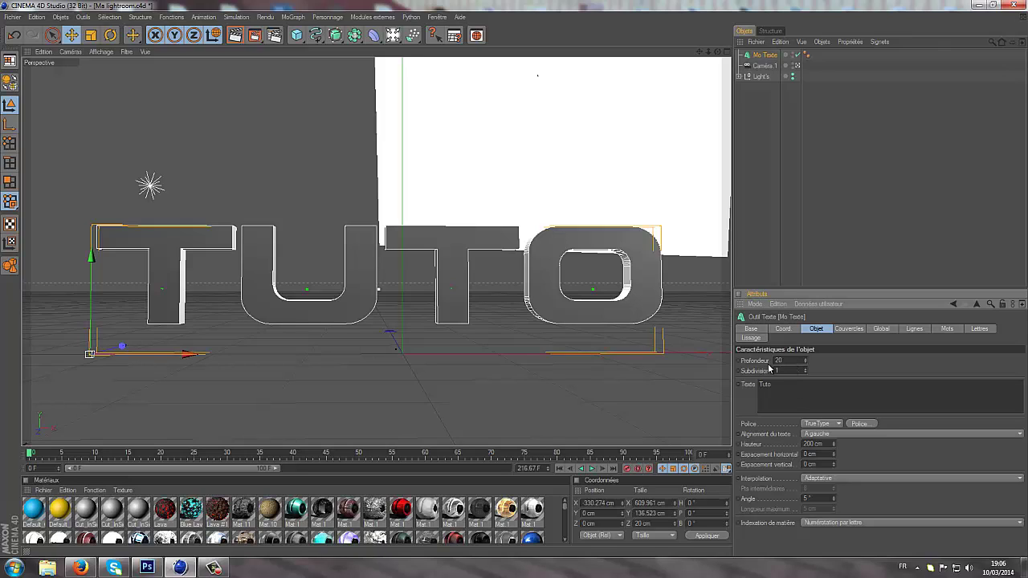
pyautogui.doubleClick(780, 362)
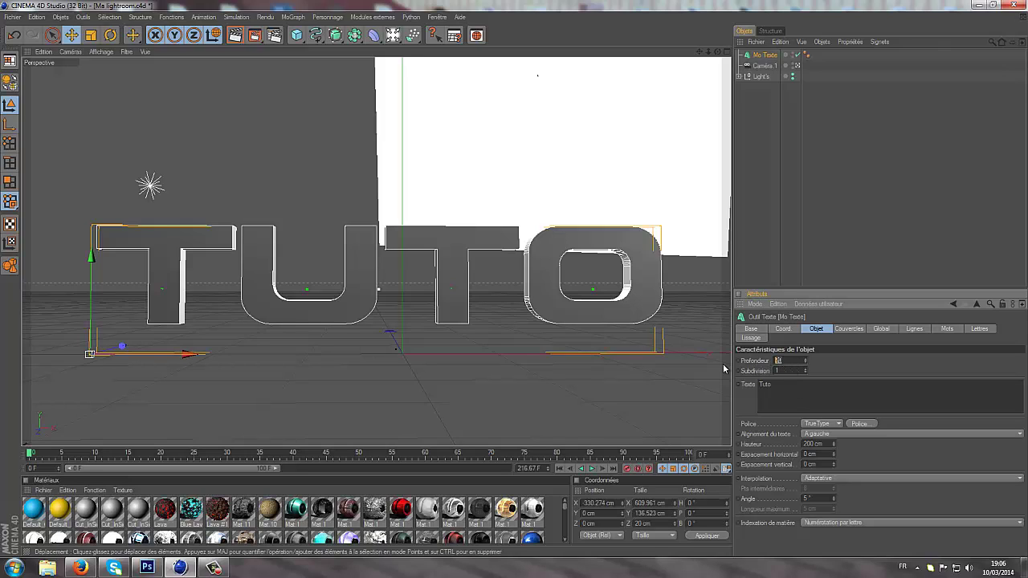
pyautogui.write('60')
pyautogui.press('Return')
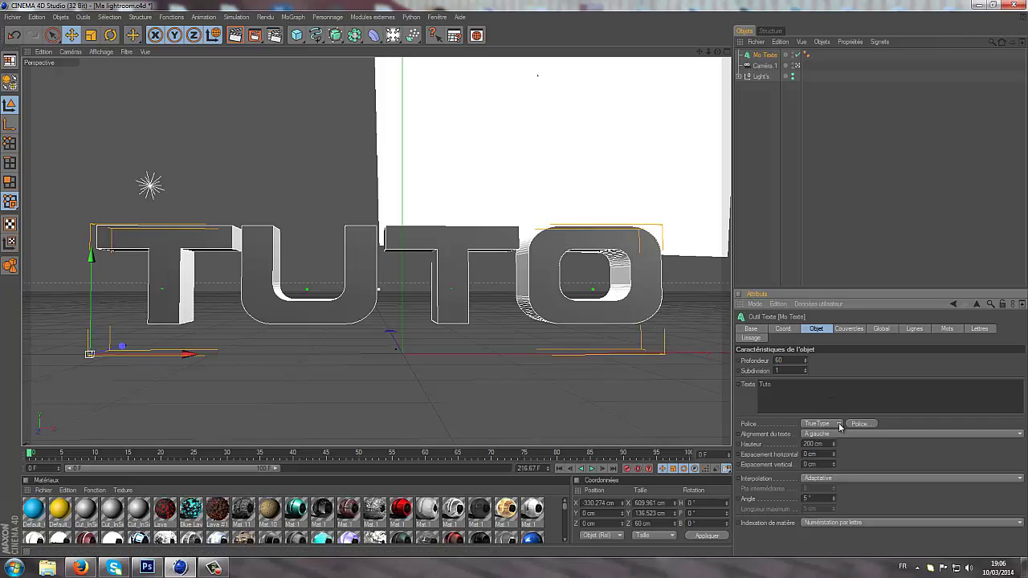
# Step: Set both the start and end caps of the text to "Couvercle et biseau"
pyautogui.click(849, 329)
pyautogui.click(835, 361)
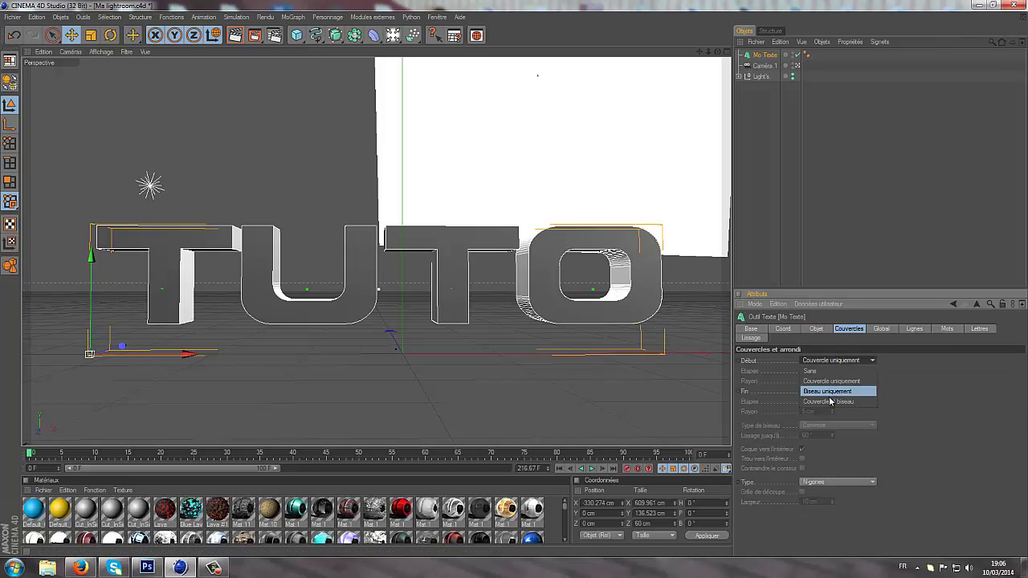
pyautogui.click(832, 395)
pyautogui.click(831, 391)
pyautogui.click(831, 426)
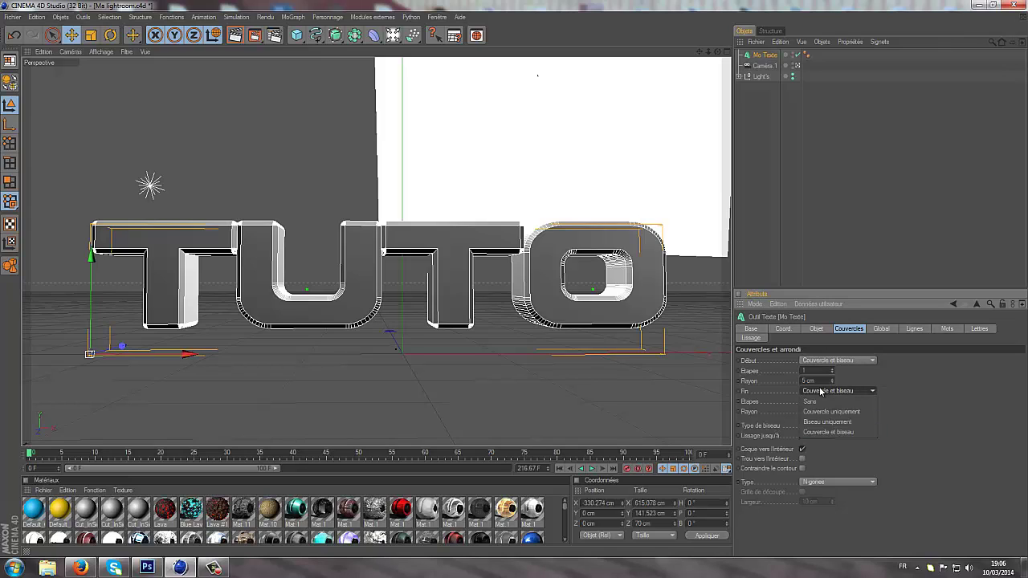
# Step: Set the start and end bevel radii of the text to 2 cm and deselect the object
pyautogui.write('2')
pyautogui.press('Return')
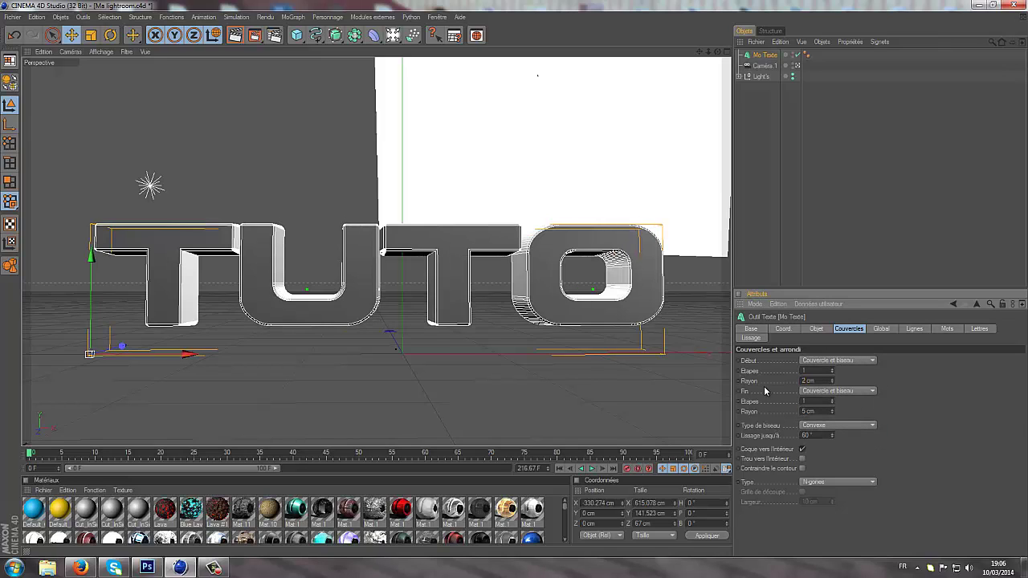
pyautogui.click(801, 412)
pyautogui.write('2')
pyautogui.press('Return')
pyautogui.click(816, 329)
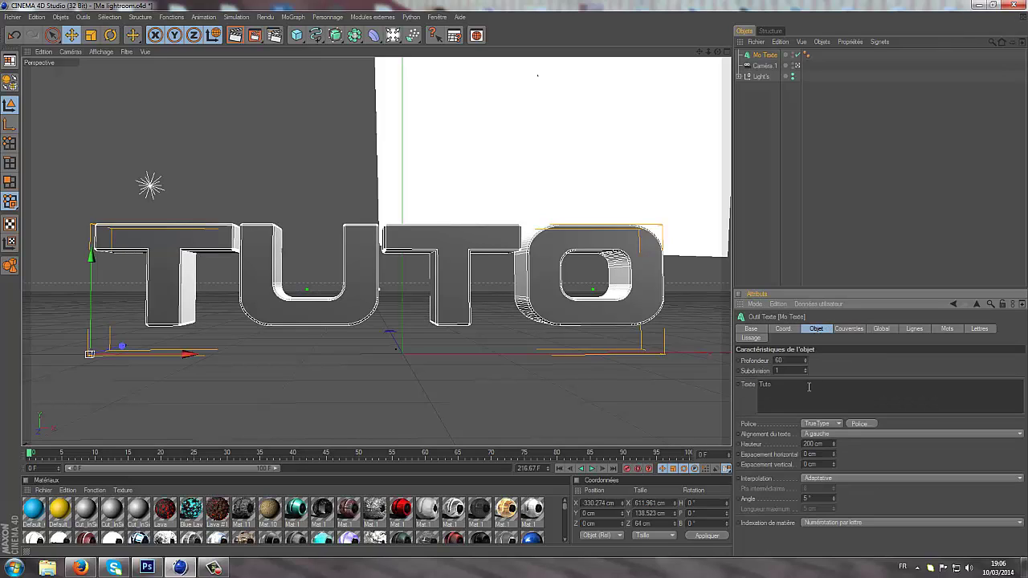
pyautogui.click(775, 280)
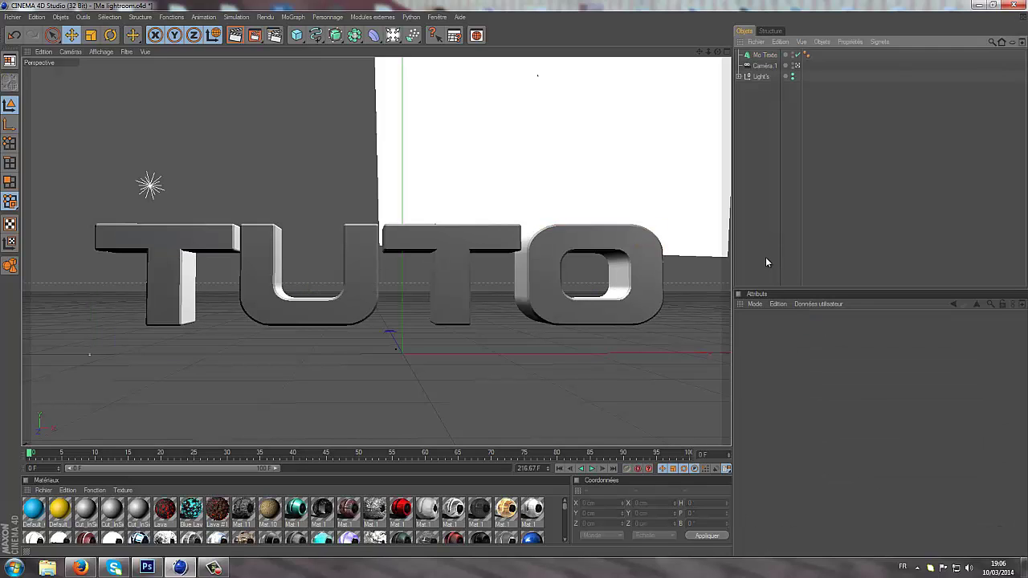
# Step: Apply the Mat.11 material to the Mo Texte object and set its texture projection to Cubique
pyautogui.click(765, 55)
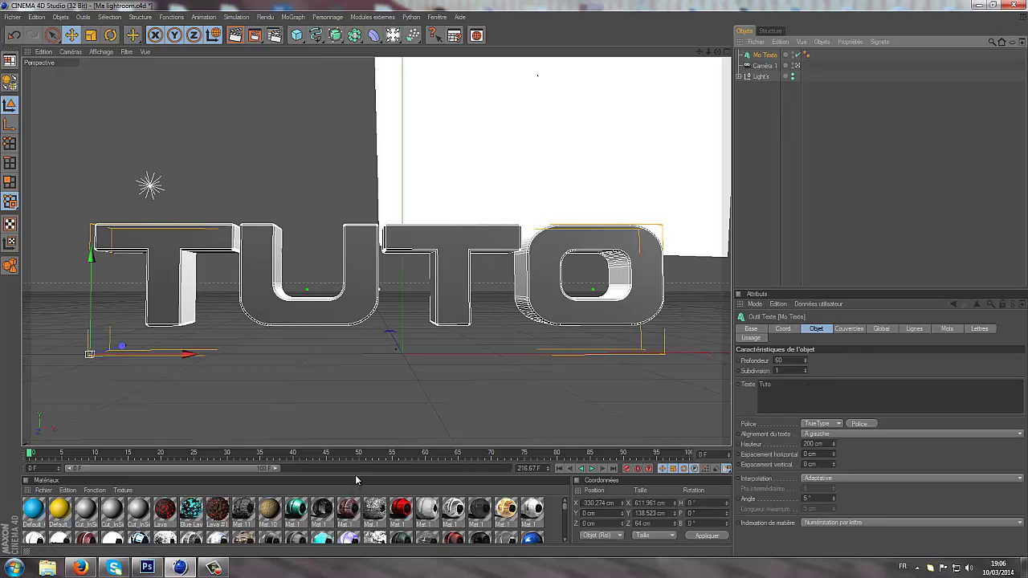
pyautogui.click(248, 514)
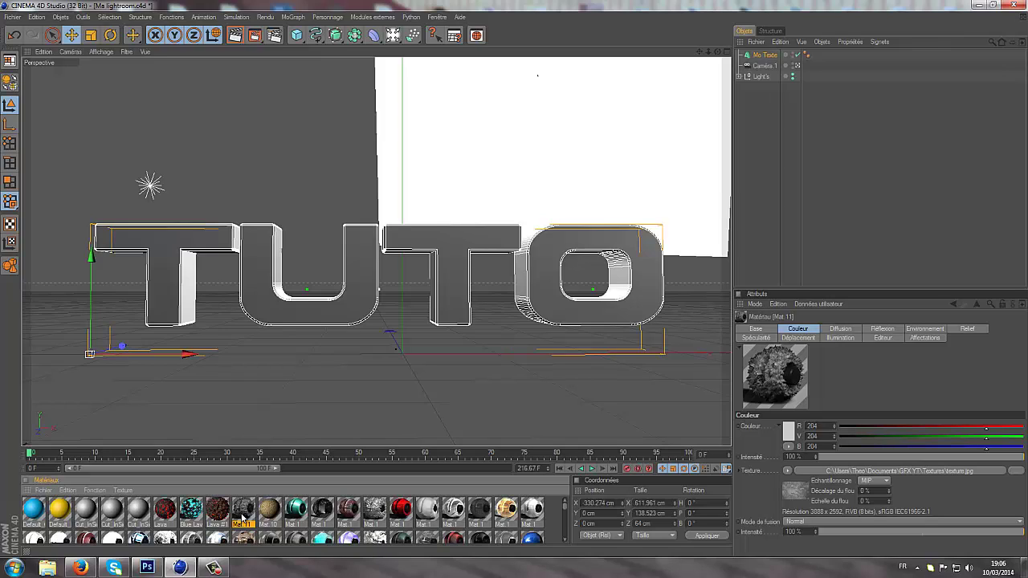
pyautogui.moveTo(243, 514); pyautogui.dragTo(767, 56)
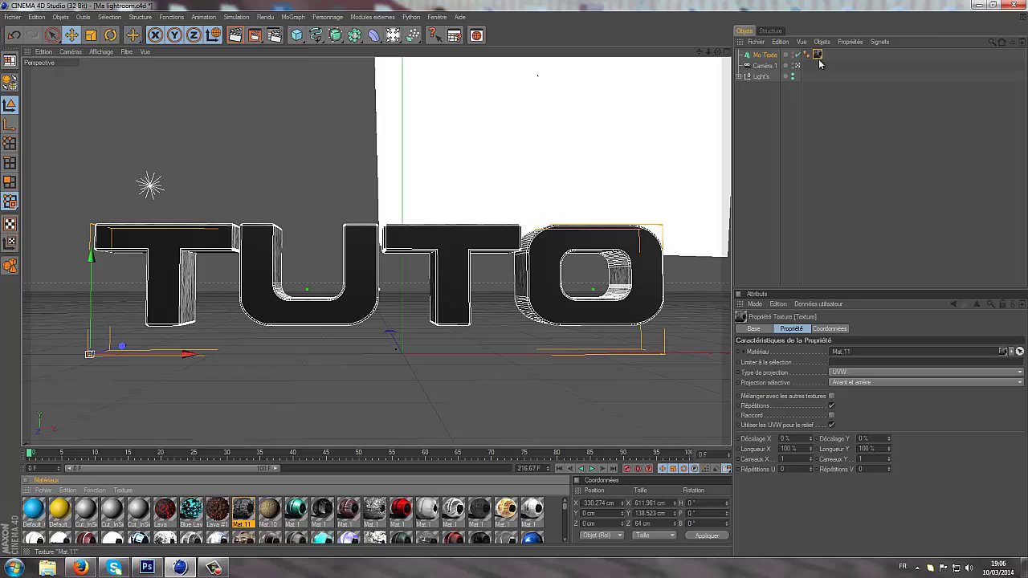
pyautogui.click(838, 373)
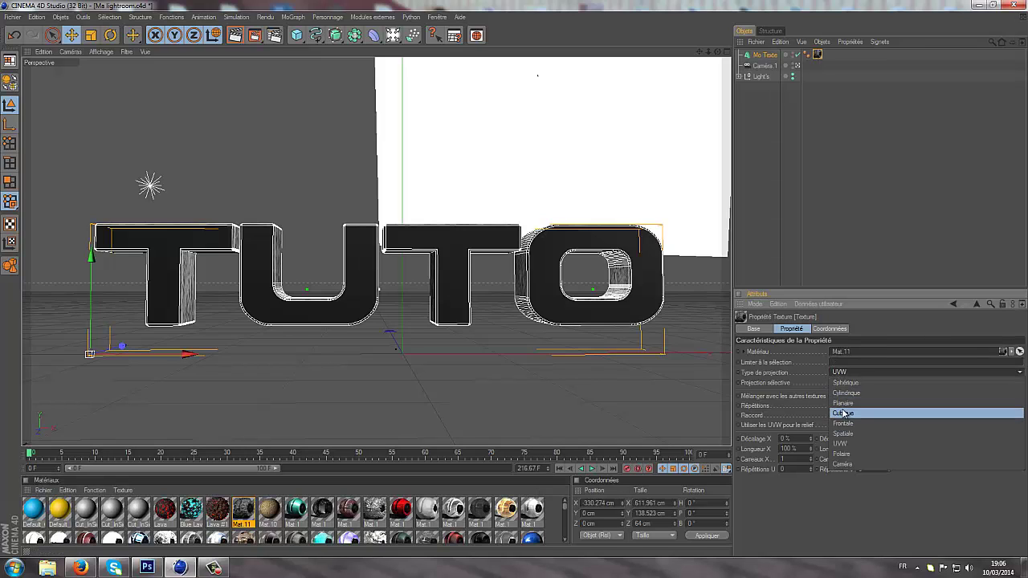
pyautogui.click(843, 413)
pyautogui.click(838, 230)
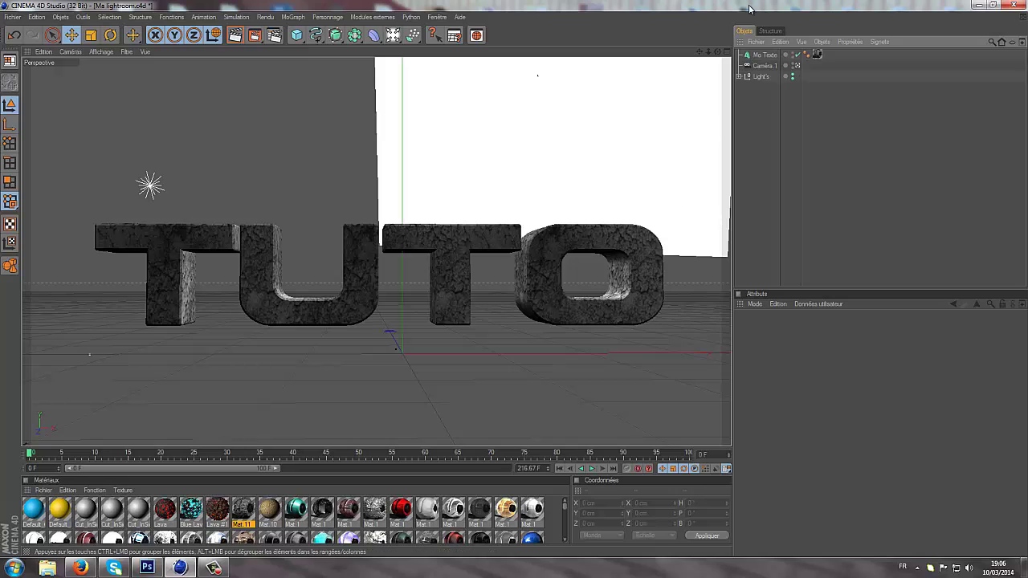
# Step: Fracture the Mo Texte object with NitroBlast Main using Extreme quality and 80 pieces, and close the plugin window
pyautogui.click(767, 55)
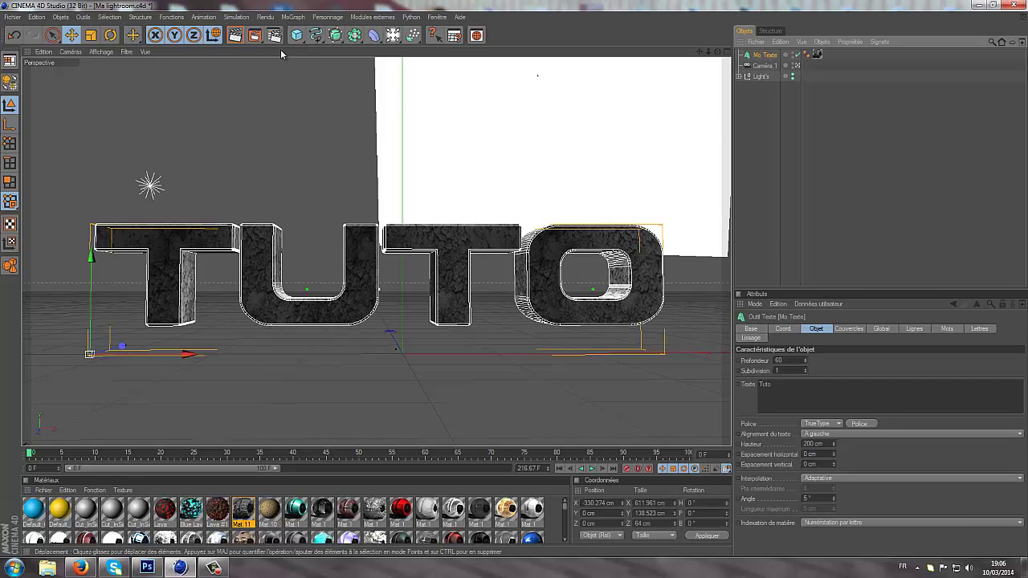
pyautogui.click(411, 17)
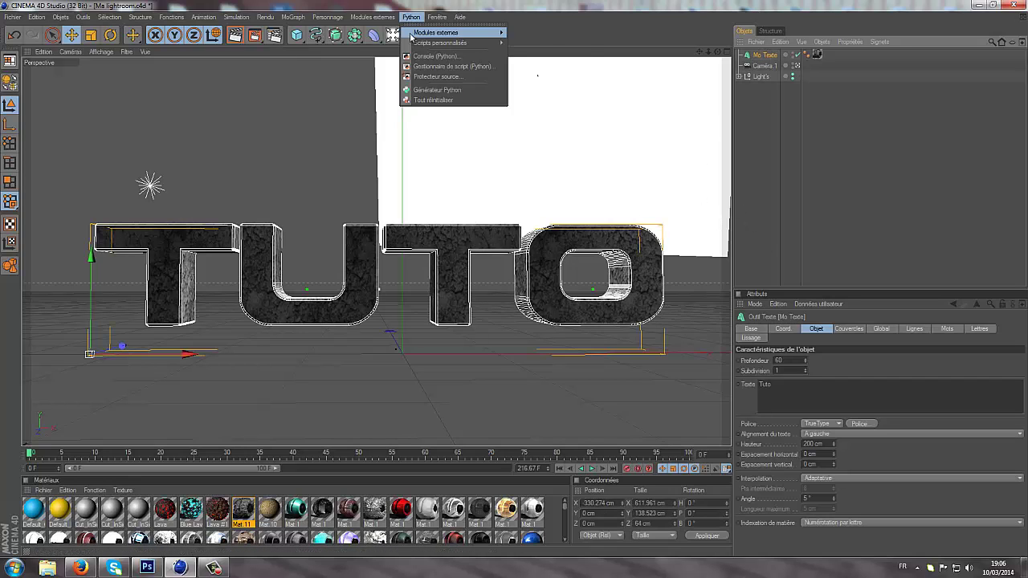
pyautogui.moveTo(412, 36)
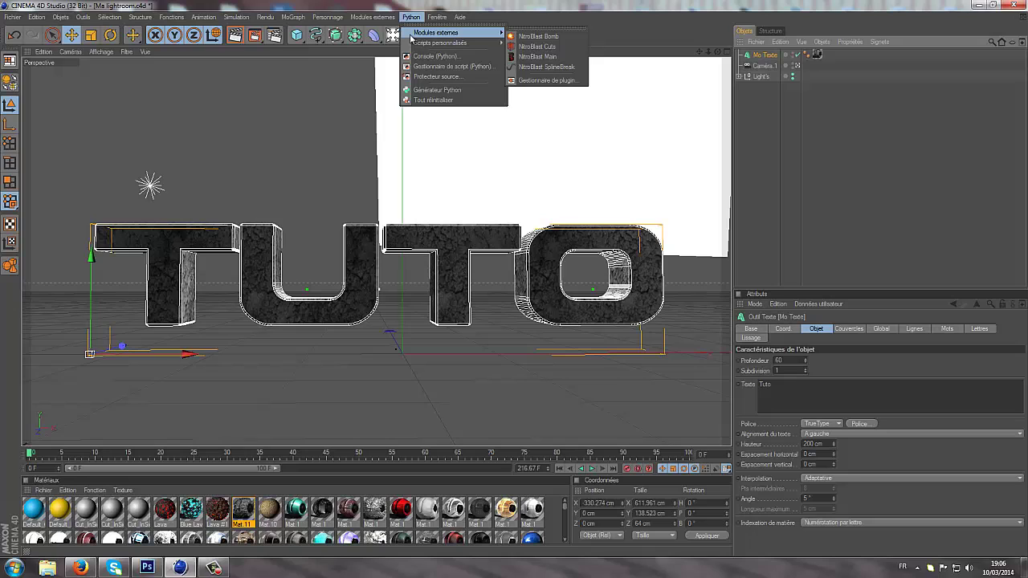
pyautogui.click(536, 56)
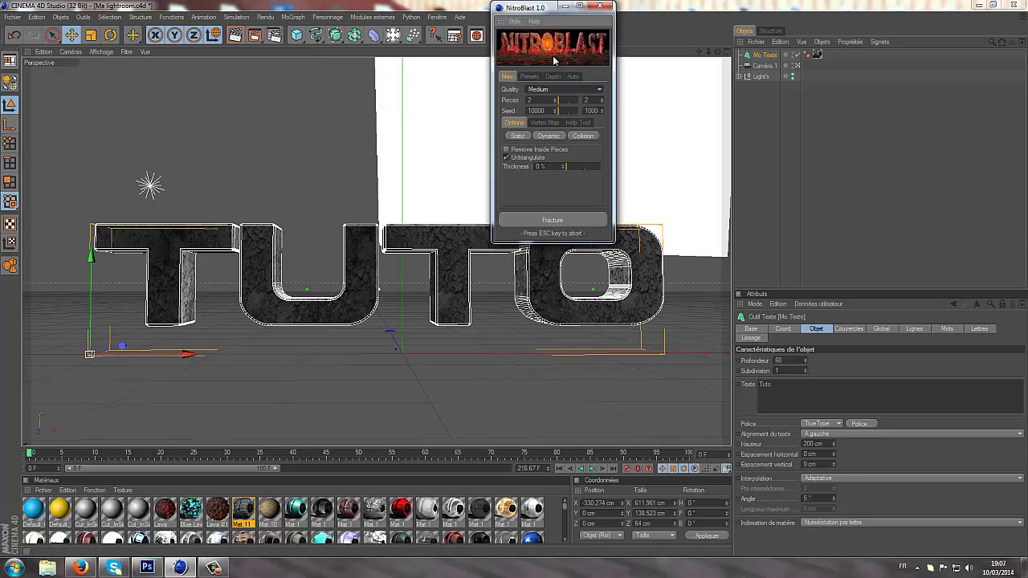
pyautogui.moveTo(526, 8); pyautogui.dragTo(748, 234)
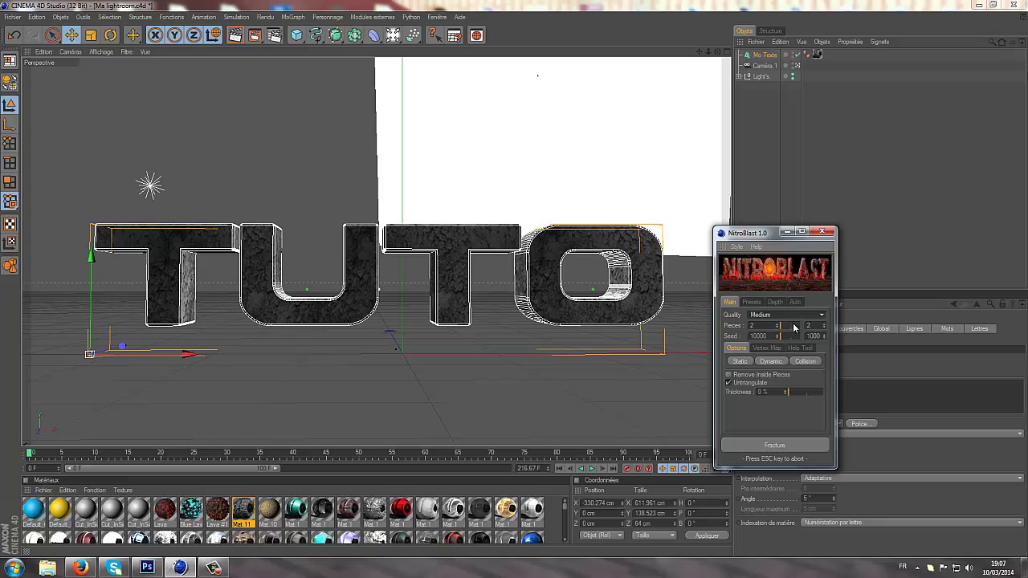
pyautogui.doubleClick(768, 327)
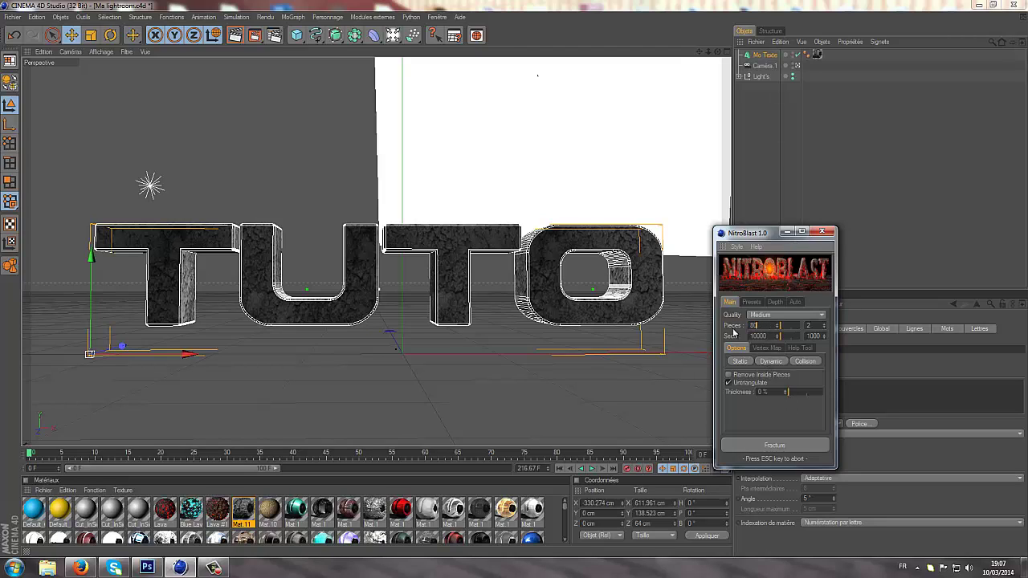
pyautogui.click(759, 315)
pyautogui.click(759, 358)
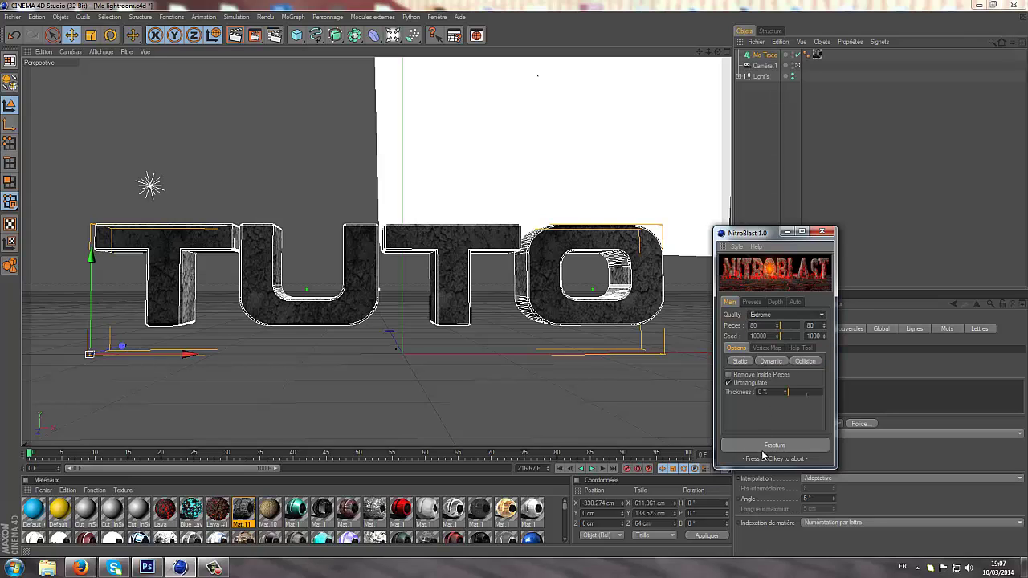
pyautogui.click(765, 447)
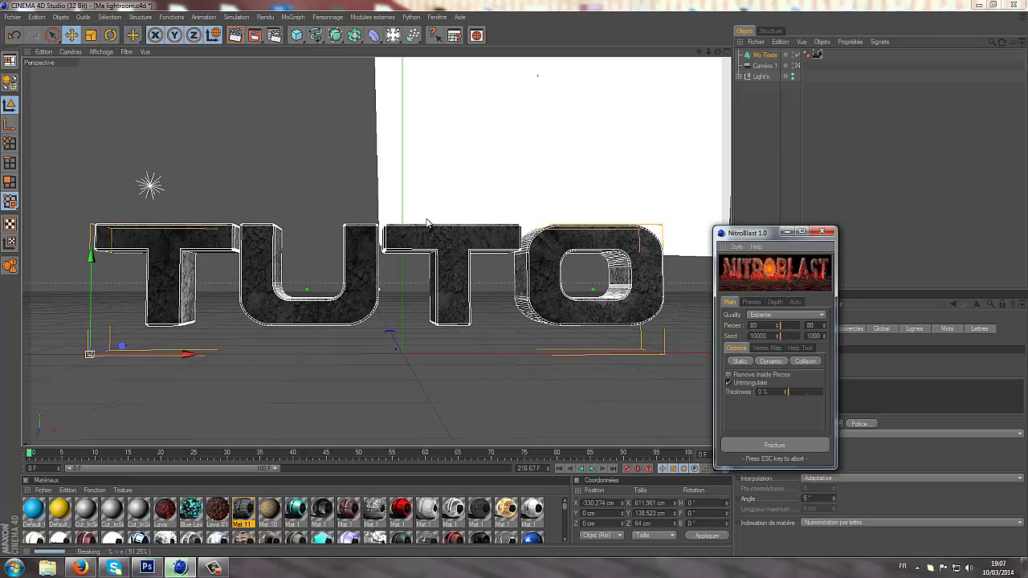
pyautogui.click(822, 232)
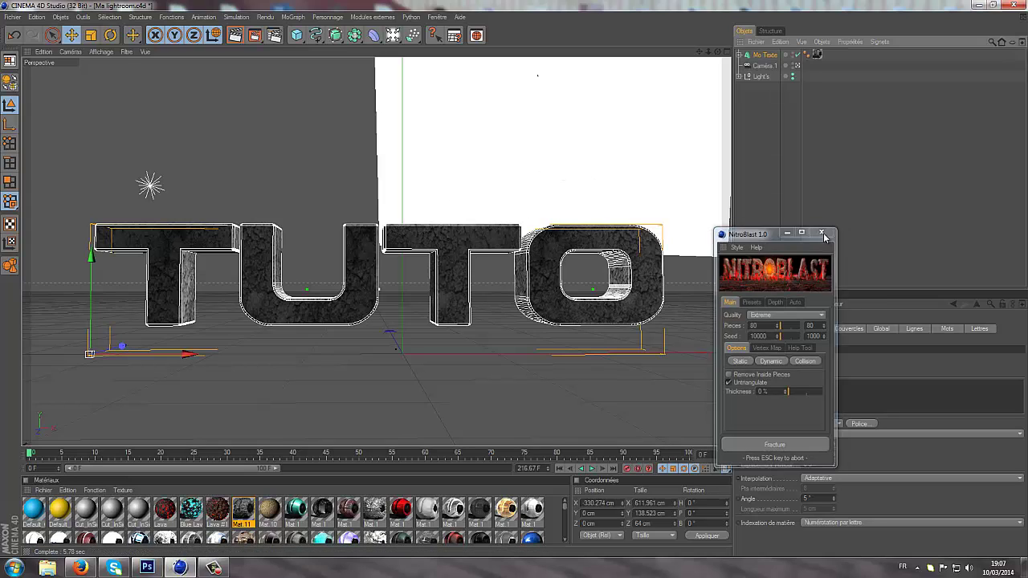
# Step: Take the four NitroBlast letter objects out of the Mo Texte hierarchy to the top level and delete the Mo Texte object
pyautogui.click(740, 55)
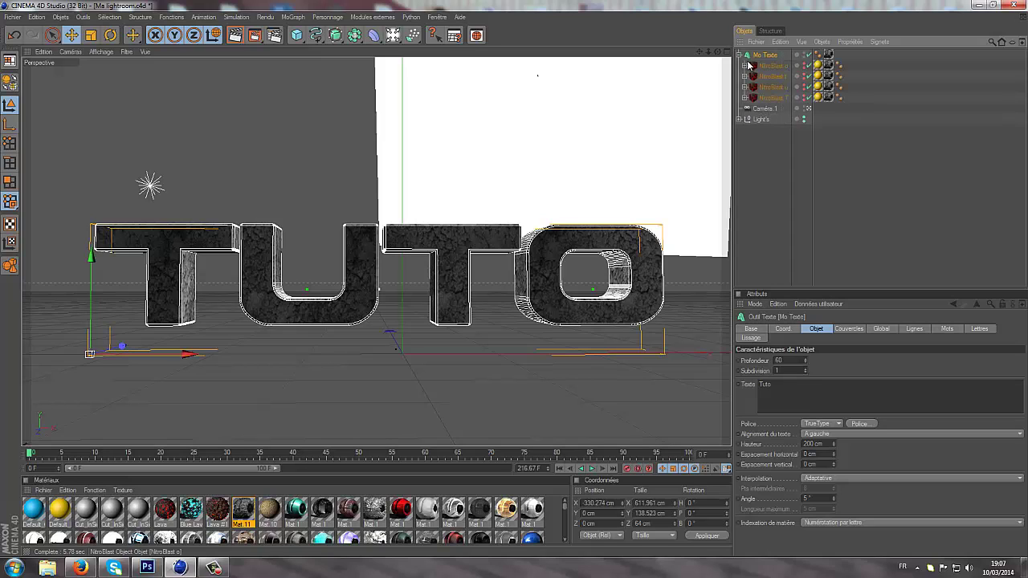
pyautogui.click(761, 69)
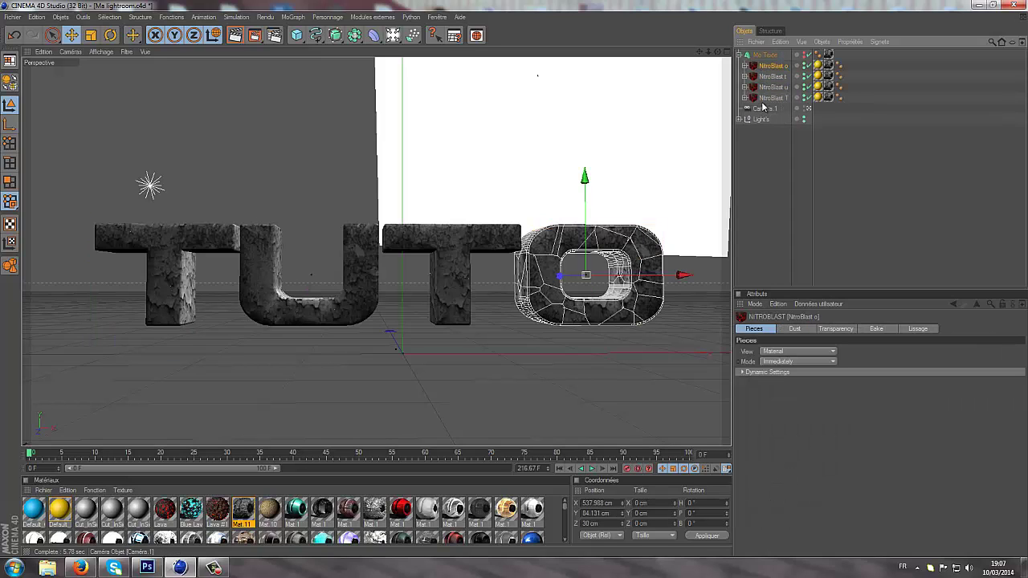
pyautogui.click(764, 98)
pyautogui.click(770, 66)
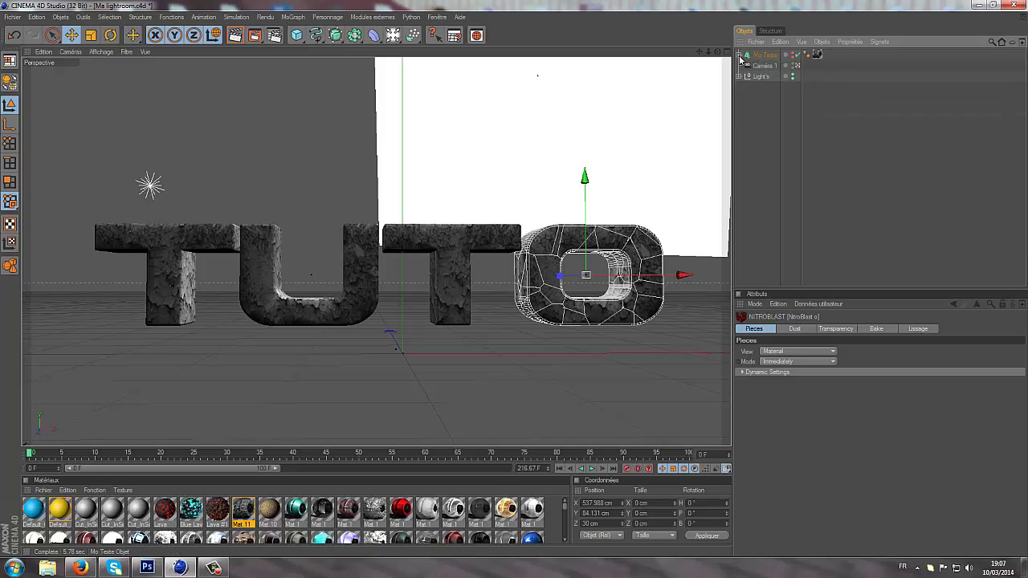
pyautogui.click(765, 55)
pyautogui.click(771, 133)
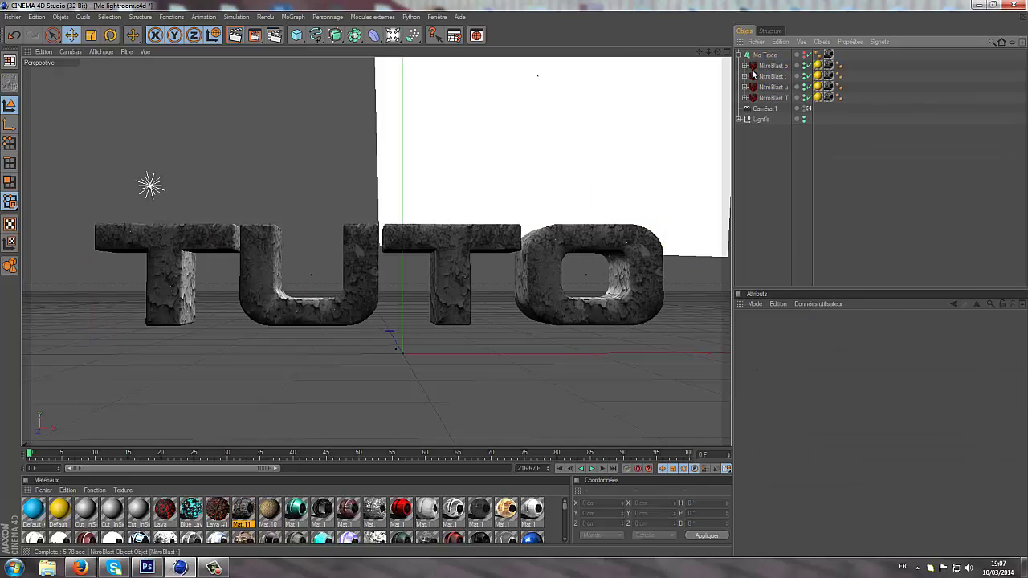
pyautogui.click(768, 66)
pyautogui.keyDown('shift'); pyautogui.click(763, 98); pyautogui.keyUp('shift')
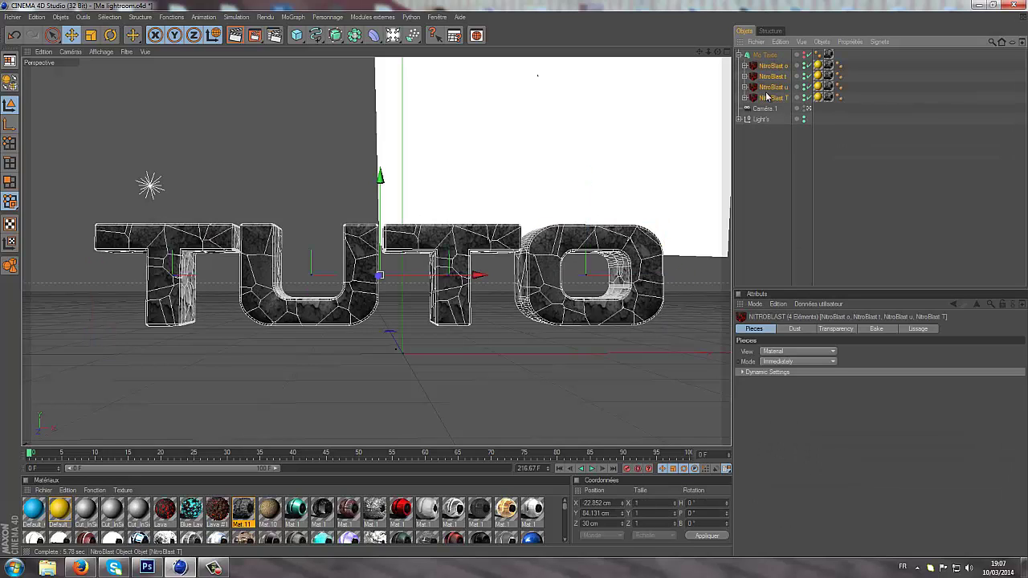
pyautogui.moveTo(778, 143); pyautogui.dragTo(776, 141)
pyautogui.click(762, 56)
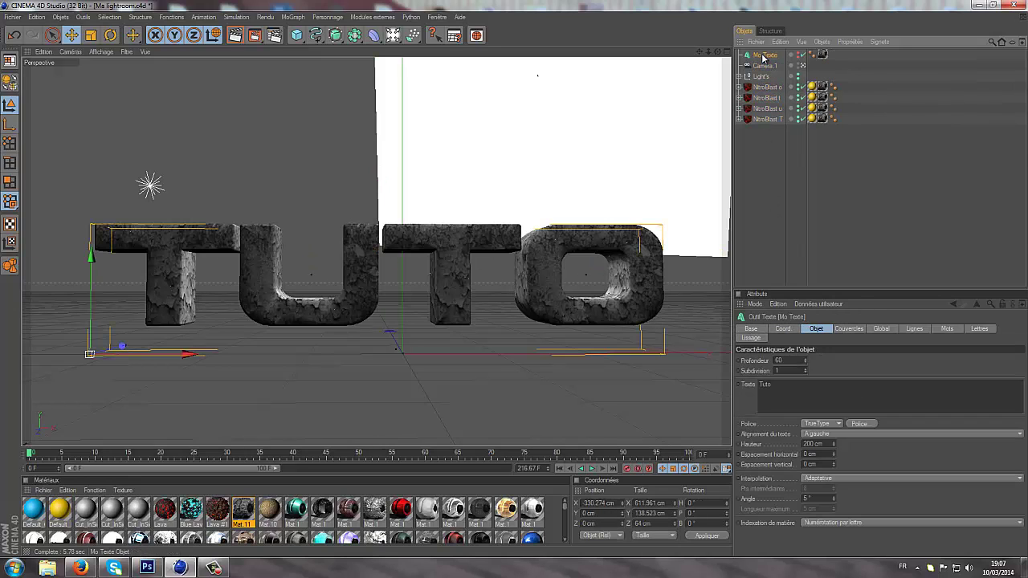
pyautogui.press('Delete')
# Step: Rotate the first letter, NitroBlast T, to a heading of about -3.2° and shift it away from the U to about X -262 cm
pyautogui.click(767, 77)
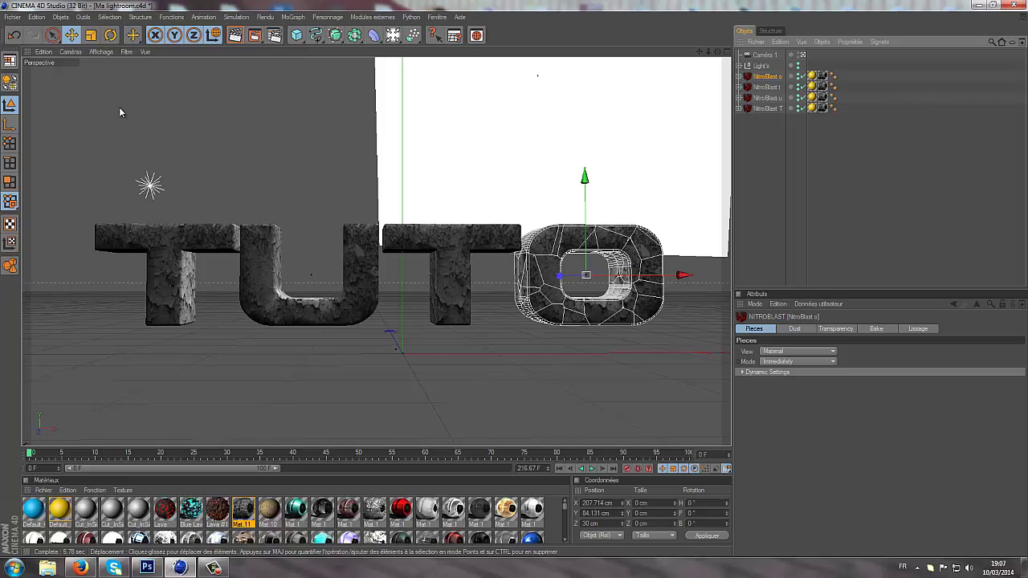
pyautogui.press('r')
pyautogui.click(763, 108)
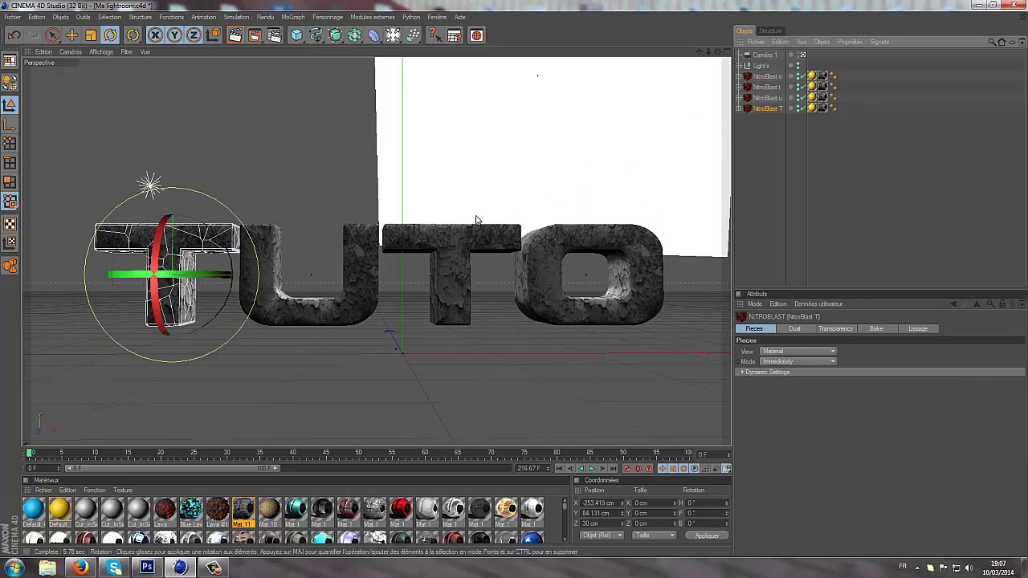
pyautogui.moveTo(199, 291); pyautogui.dragTo(193, 277)
pyautogui.press('e')
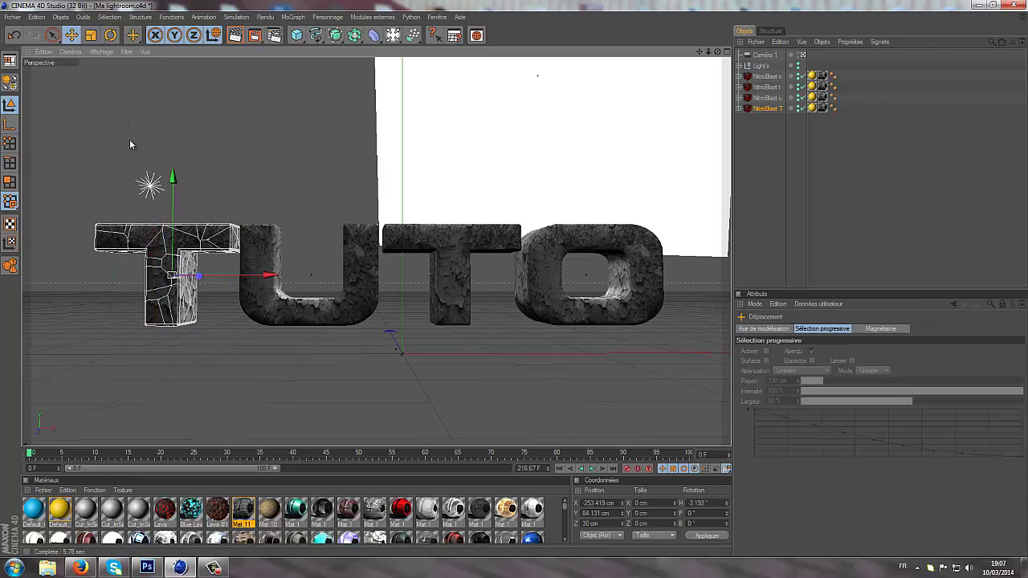
pyautogui.click(267, 275)
pyautogui.hotkey('ctrl', 'z')
pyautogui.hotkey('ctrl', 'z')
pyautogui.hotkey('ctrl', 'z')
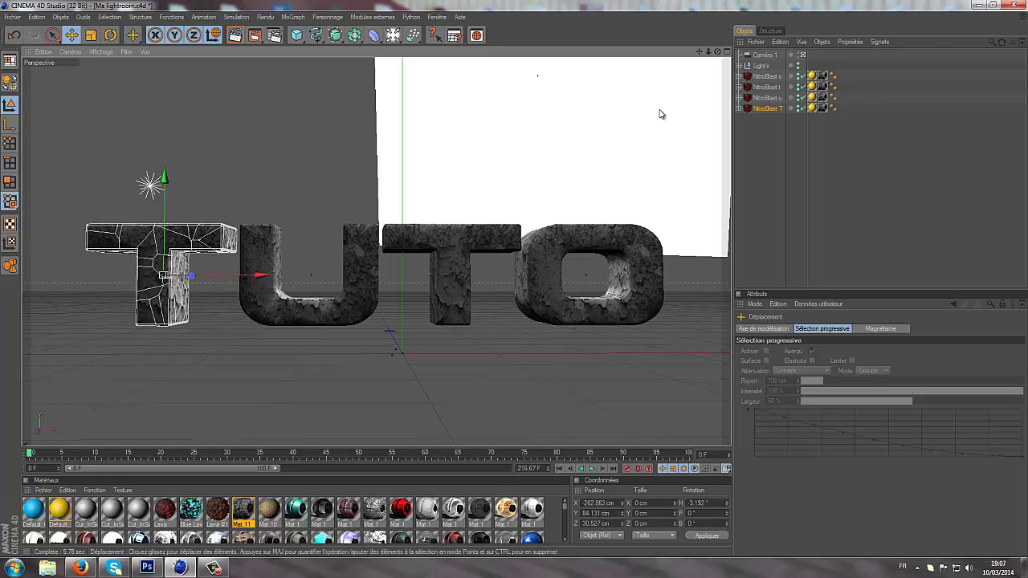
# Step: Rotate NitroBlast u to a heading of about 11.7°
pyautogui.click(779, 97)
pyautogui.click(110, 35)
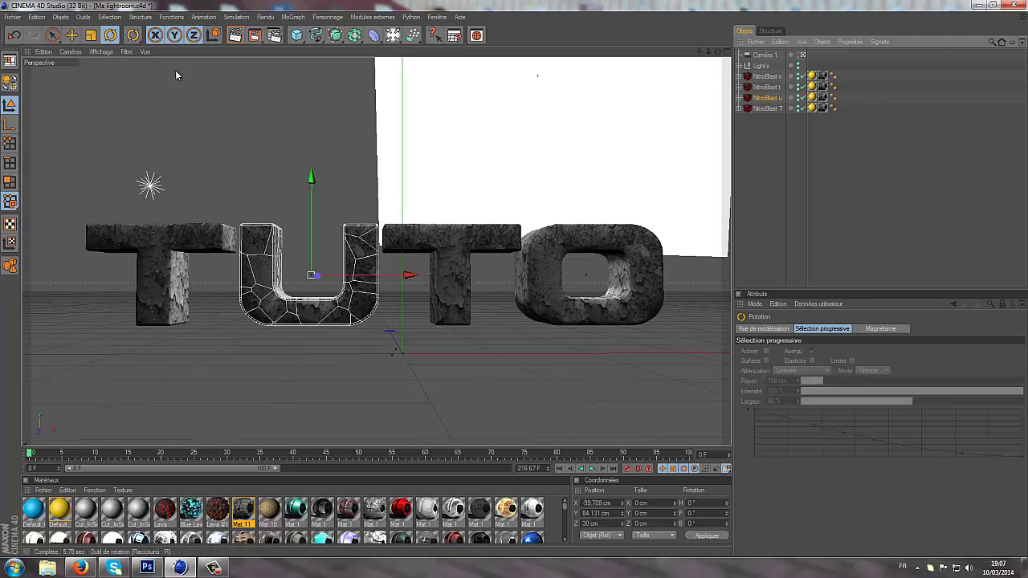
pyautogui.moveTo(336, 282); pyautogui.dragTo(357, 282)
pyautogui.click(72, 35)
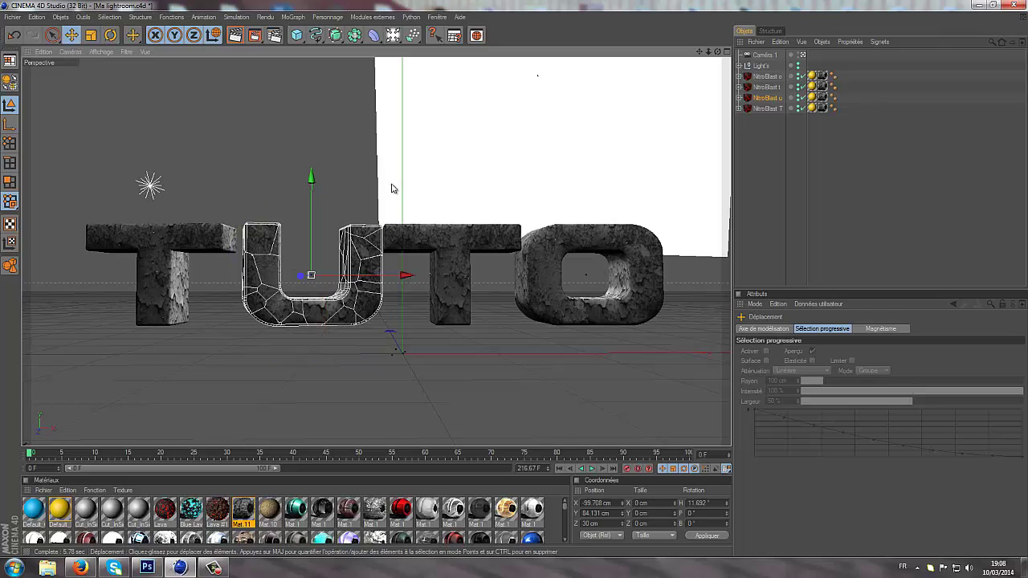
# Step: Rotate NitroBlast t to a heading of about -12.7° and shift it about 7 cm along its X axis toward the O
pyautogui.click(449, 238)
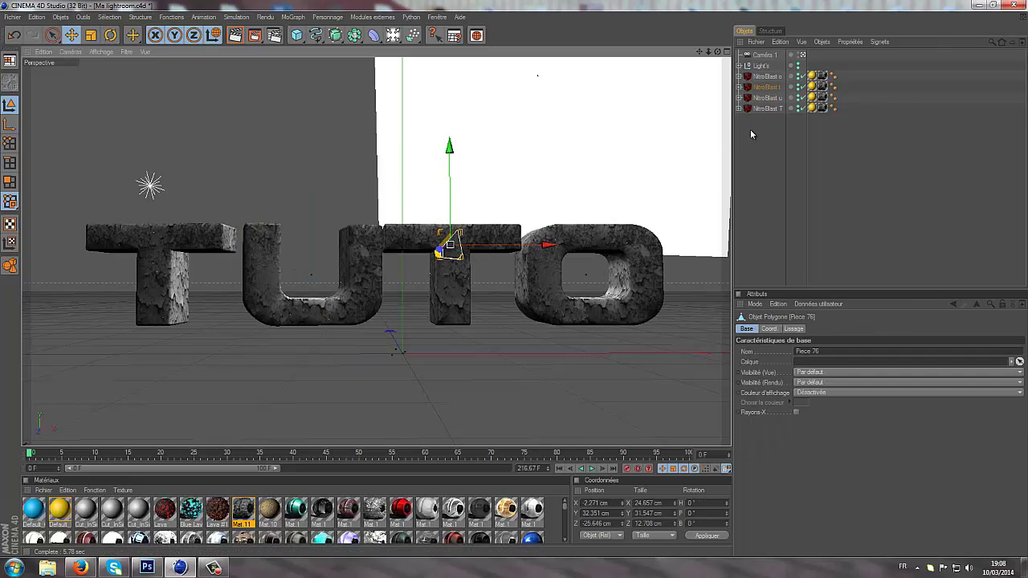
pyautogui.click(767, 87)
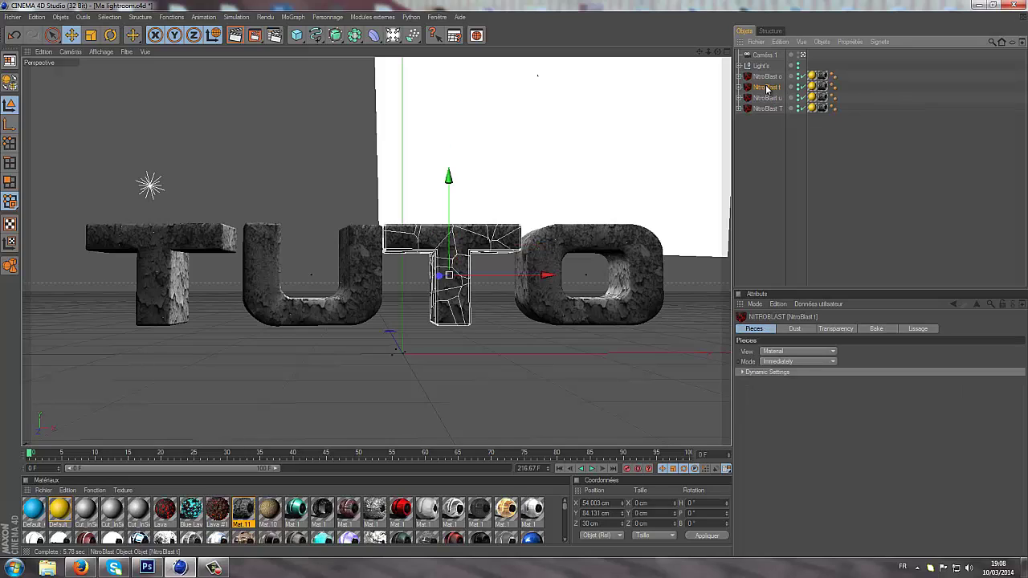
pyautogui.click(110, 35)
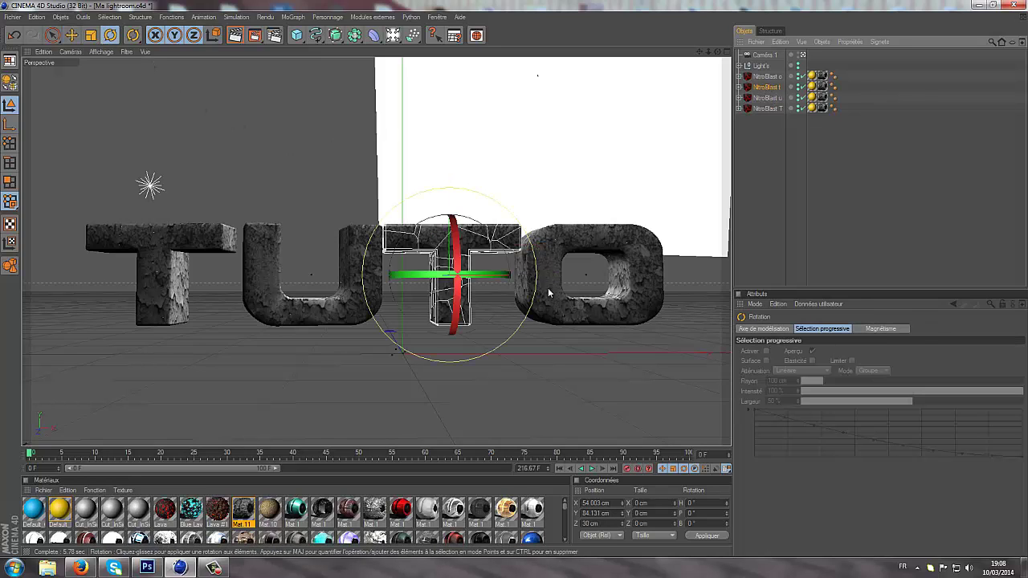
pyautogui.moveTo(490, 275); pyautogui.dragTo(517, 281)
pyautogui.click(71, 35)
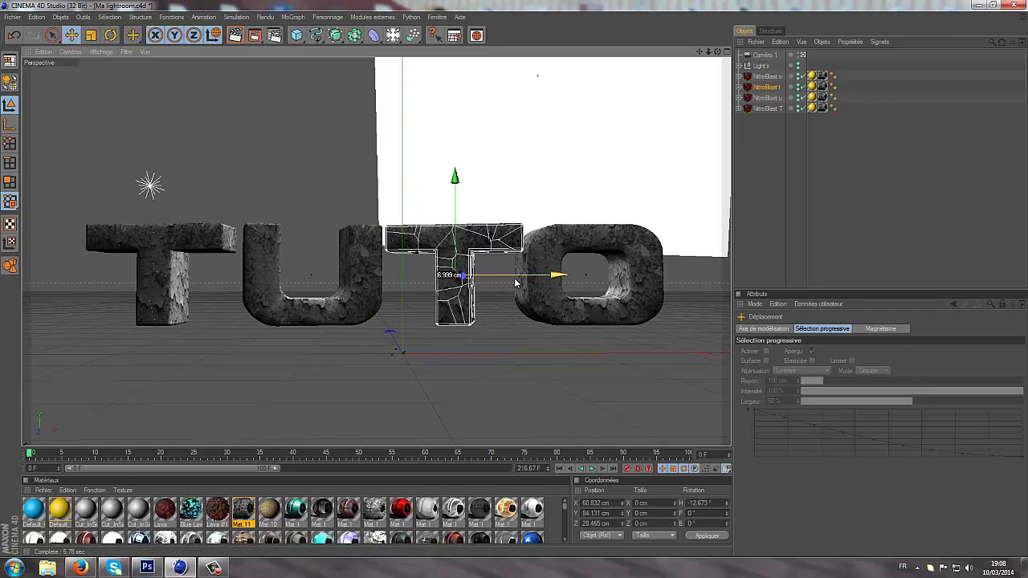
# Step: Rotate NitroBlast o to about H -11.9°, P -1.4°, B -5.5°, shift it outward to about X 217 cm, and deselect it
pyautogui.click(770, 110)
pyautogui.click(766, 77)
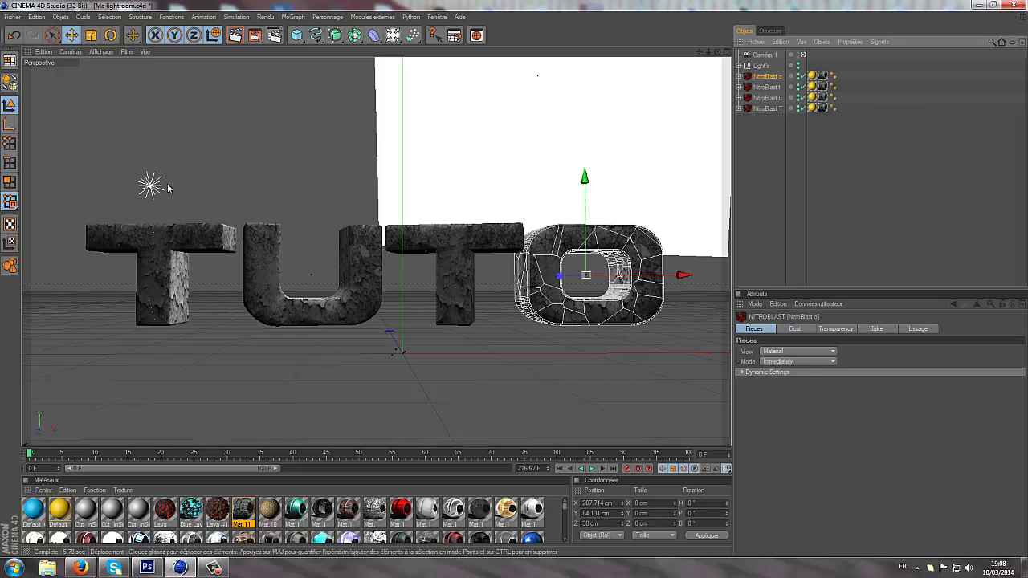
pyautogui.press('r')
pyautogui.moveTo(550, 238)
pyautogui.mouseDown()
pyautogui.moveTo(530, 238)
pyautogui.moveTo(540, 245)
pyautogui.mouseUp()
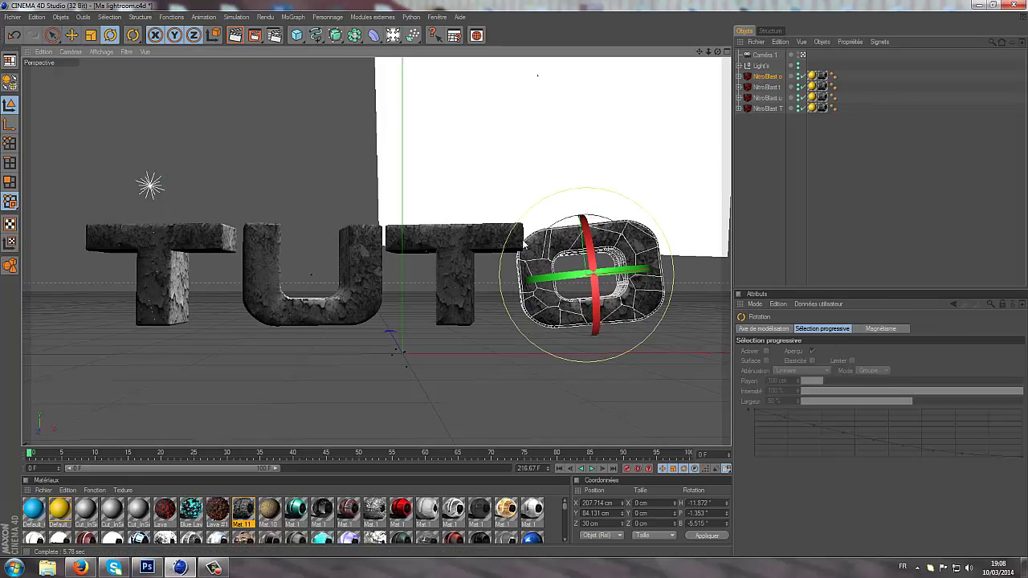
pyautogui.click(71, 36)
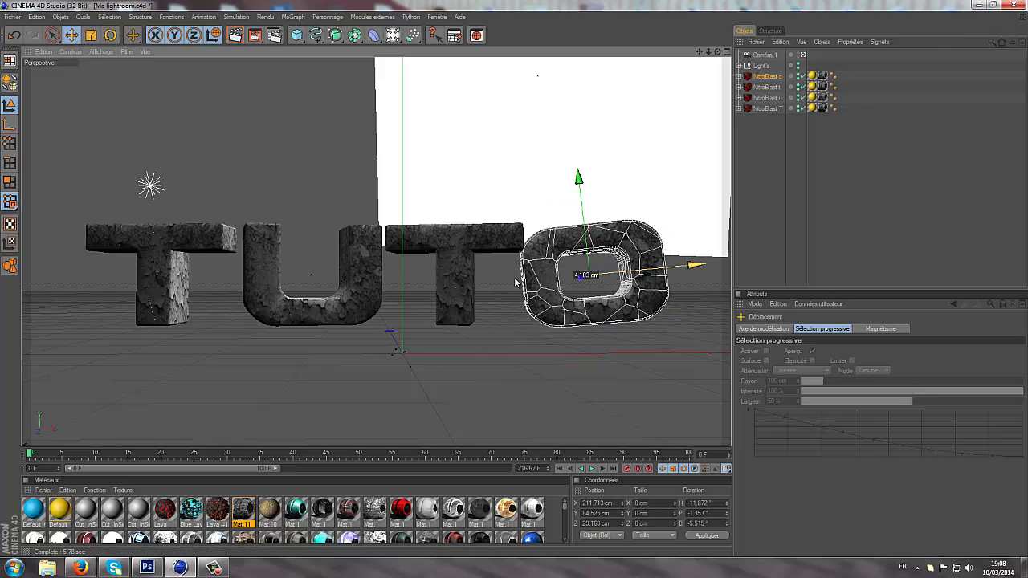
pyautogui.click(798, 170)
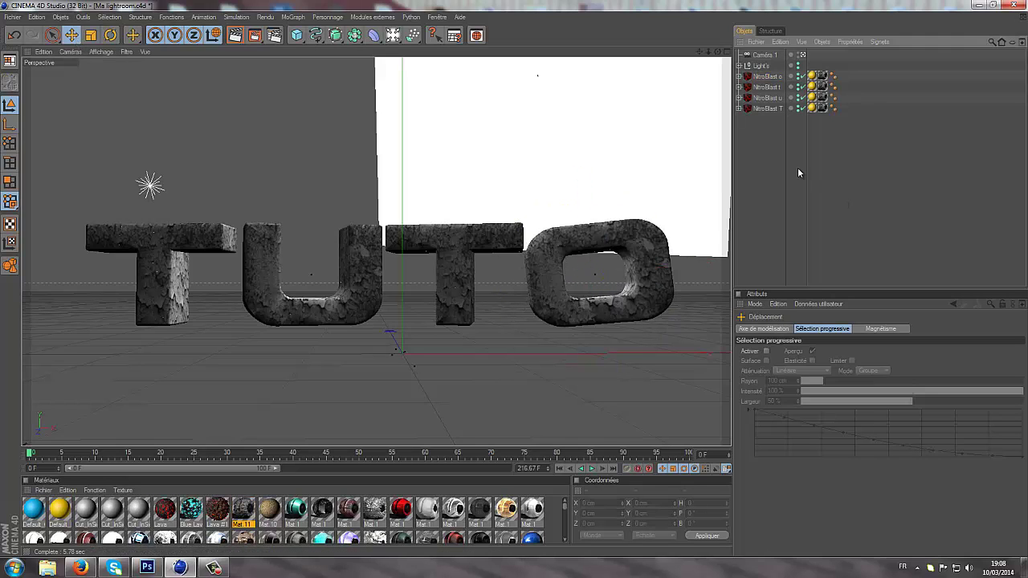
# Step: Reorder the Mat.11 texture tags so that each of the four NitroBlast letters has its own as the last tag
pyautogui.click(771, 77)
pyautogui.click(824, 76)
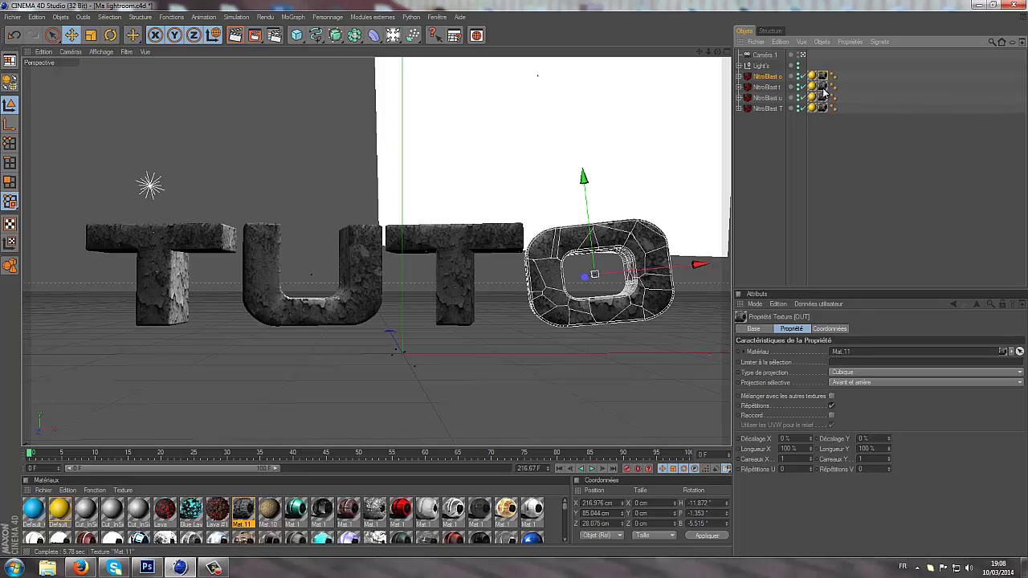
pyautogui.keyDown('ctrl'); pyautogui.click(823, 87); pyautogui.keyUp('ctrl')
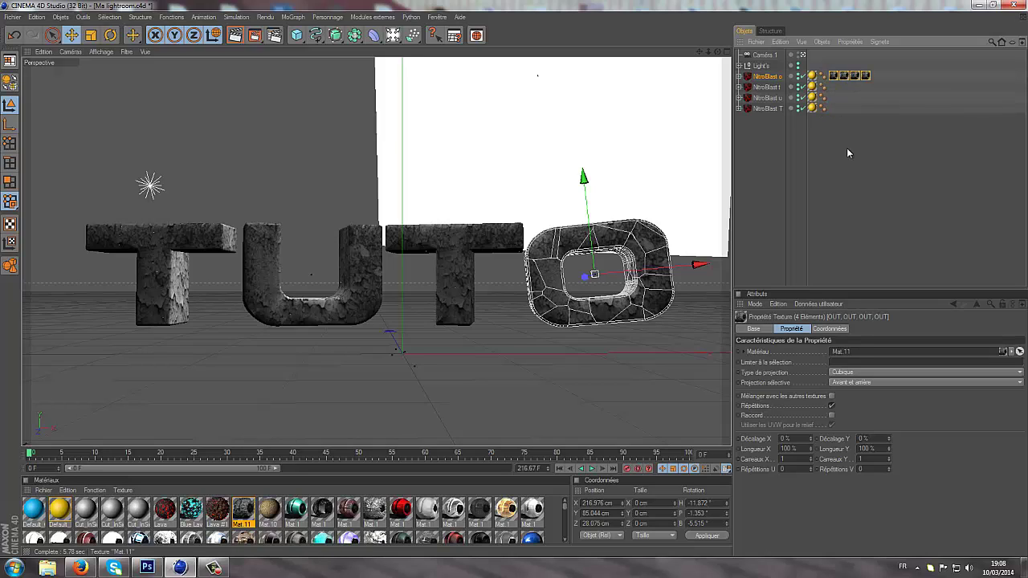
pyautogui.click(847, 152)
pyautogui.moveTo(835, 91)
pyautogui.mouseDown()
pyautogui.moveTo(850, 96)
pyautogui.moveTo(833, 108)
pyautogui.mouseUp()
# Step: Replace the Default_IN material on all four NitroBlast letters with the Blue Lava material
pyautogui.click(812, 97)
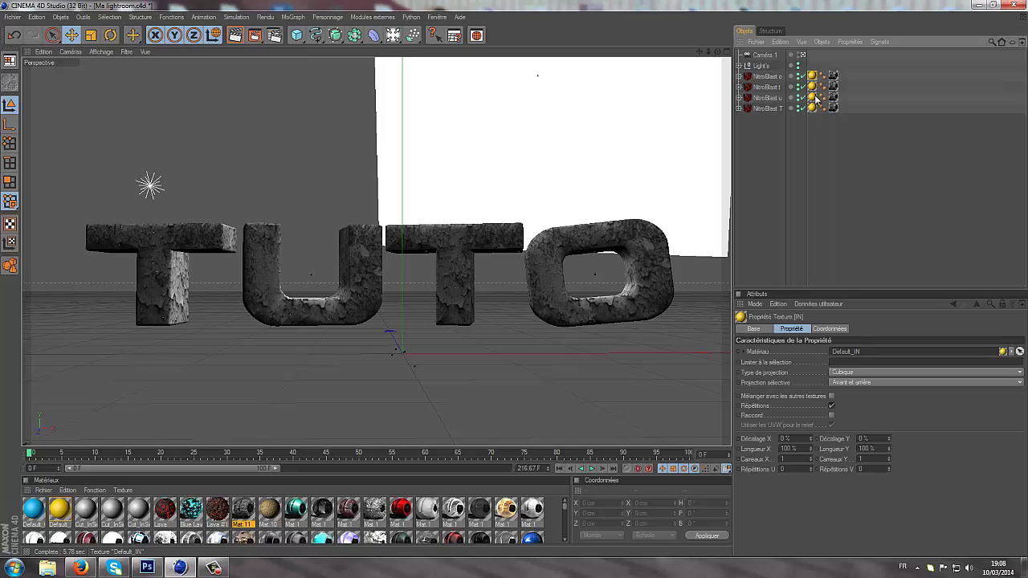
pyautogui.click(819, 132)
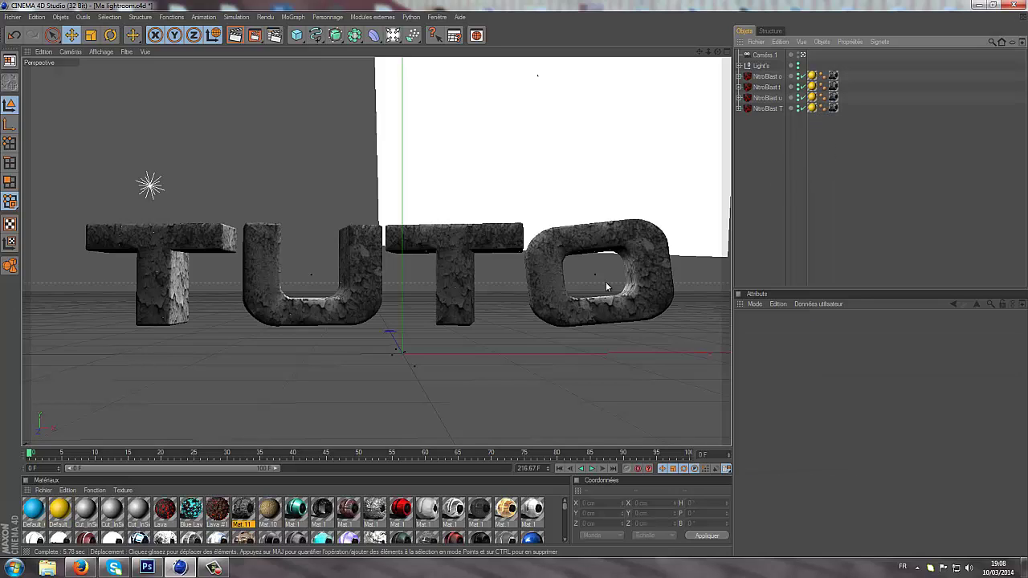
pyautogui.click(193, 518)
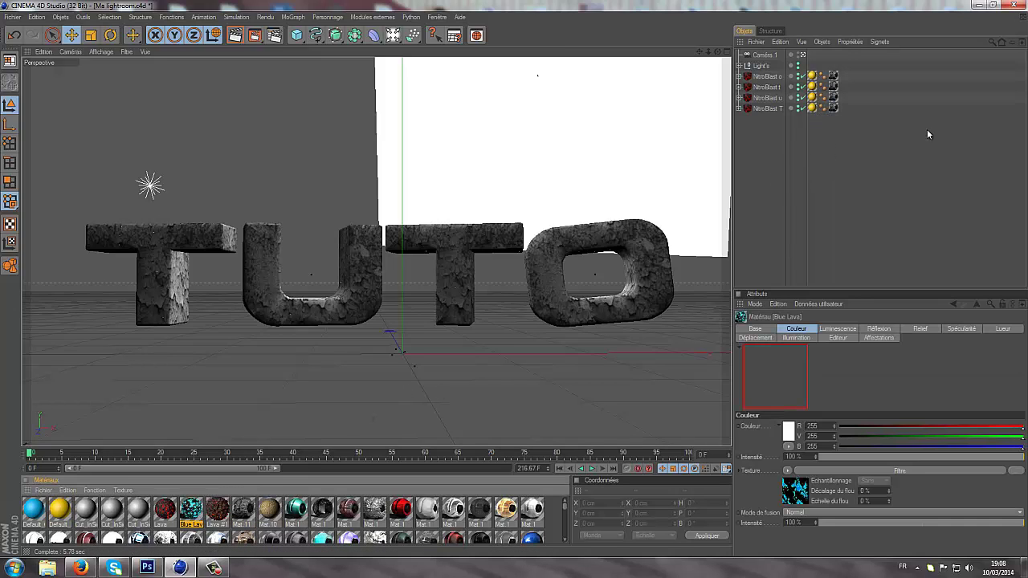
pyautogui.moveTo(928, 131); pyautogui.dragTo(813, 85)
pyautogui.click(813, 77)
pyautogui.click(811, 88)
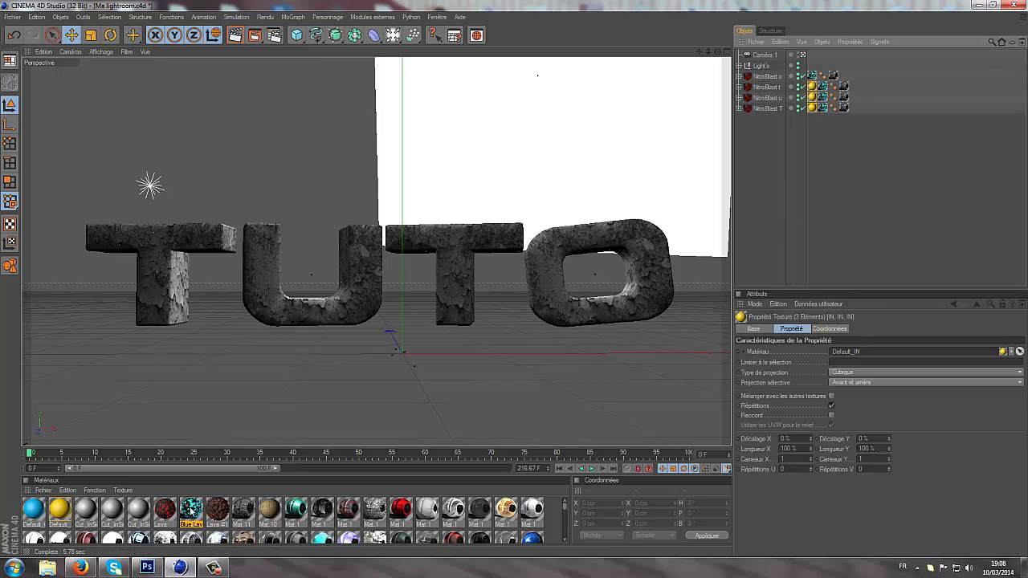
pyautogui.press('Delete')
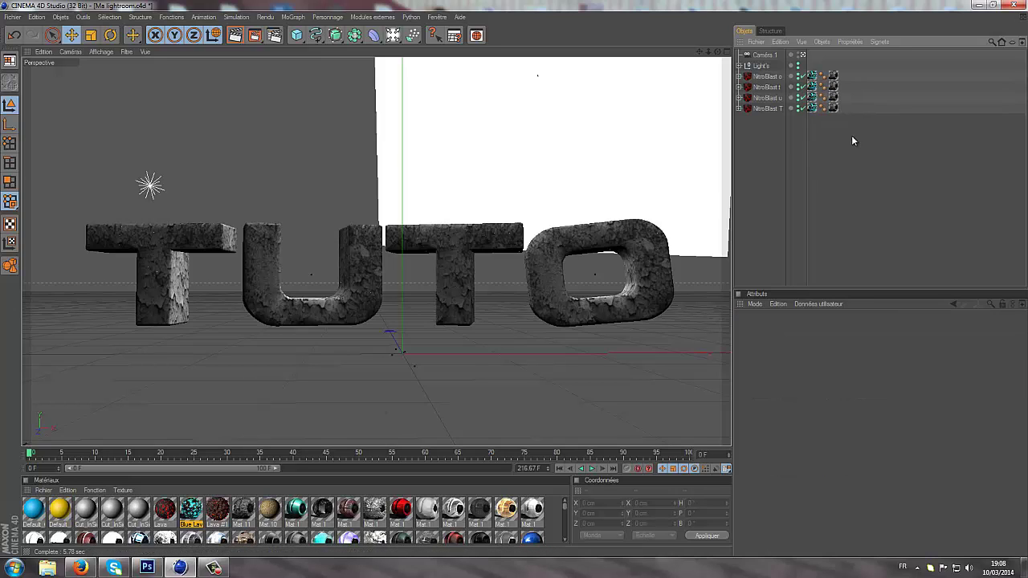
pyautogui.click(814, 80)
pyautogui.click(825, 117)
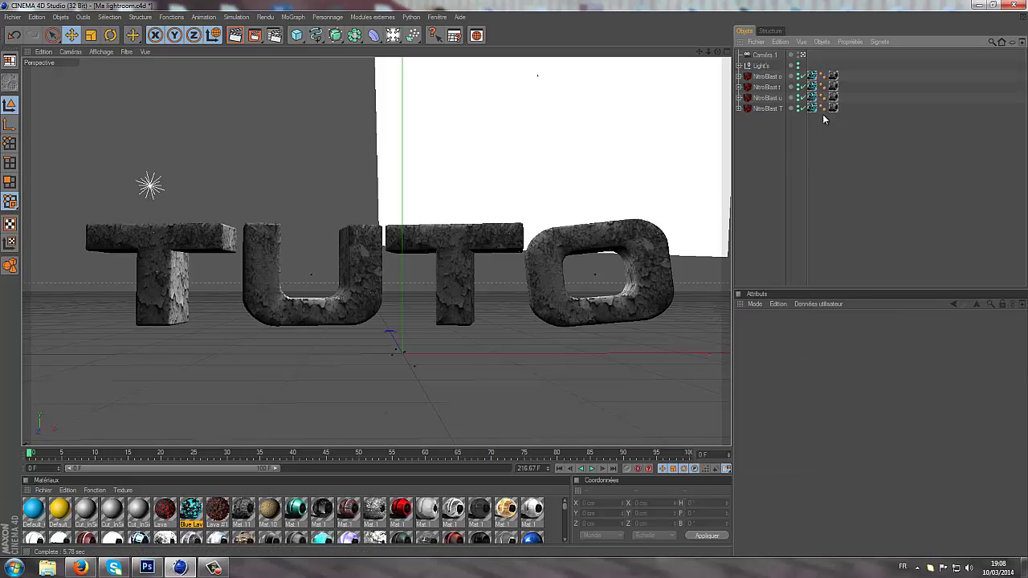
pyautogui.click(763, 78)
pyautogui.keyDown('shift'); pyautogui.click(767, 108); pyautogui.keyUp('shift')
pyautogui.rightClick(767, 110)
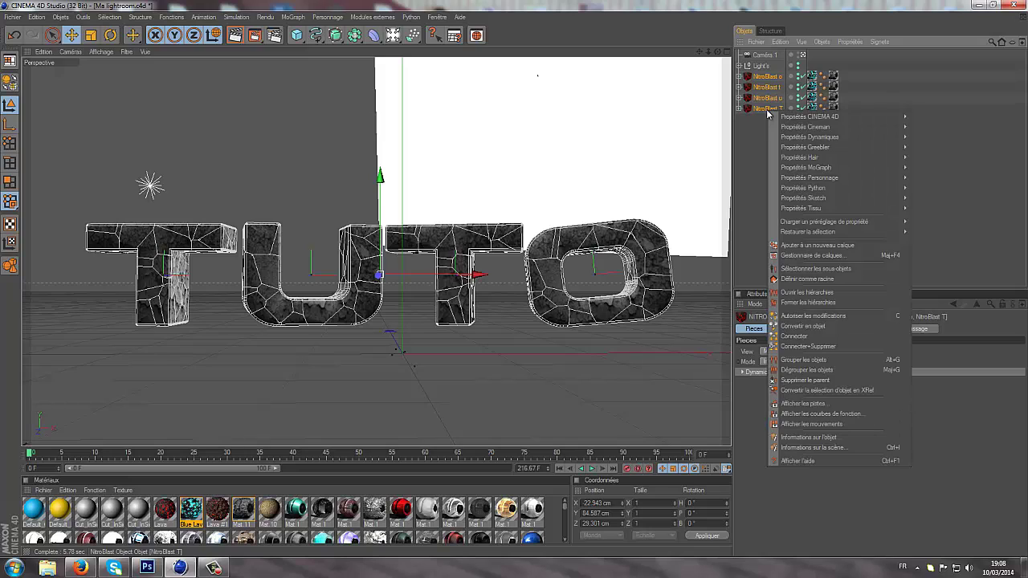
pyautogui.press('Escape')
# Step: Add a MoGraph Fracture object to the scene
pyautogui.click(765, 77)
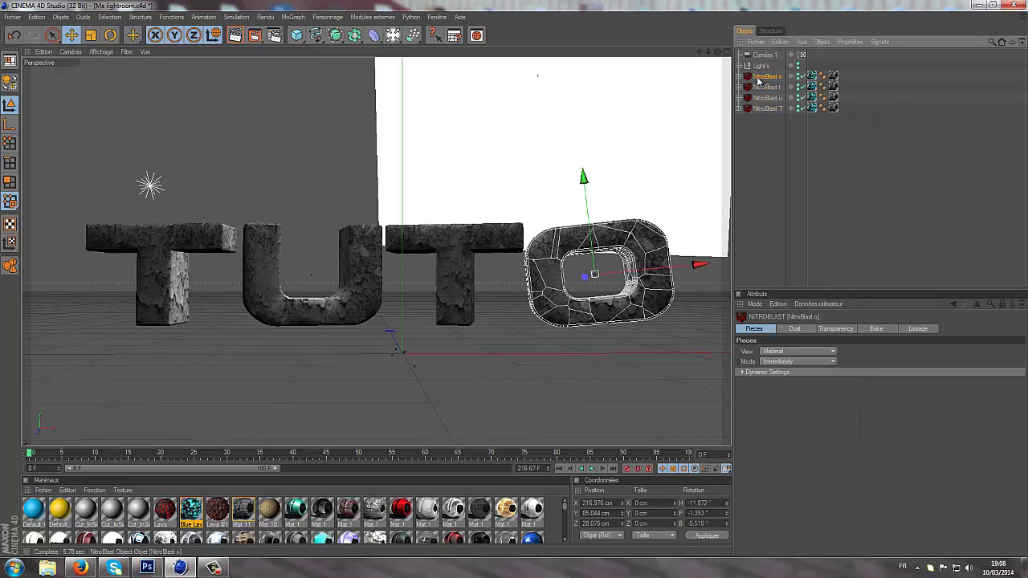
pyautogui.click(294, 17)
pyautogui.click(305, 115)
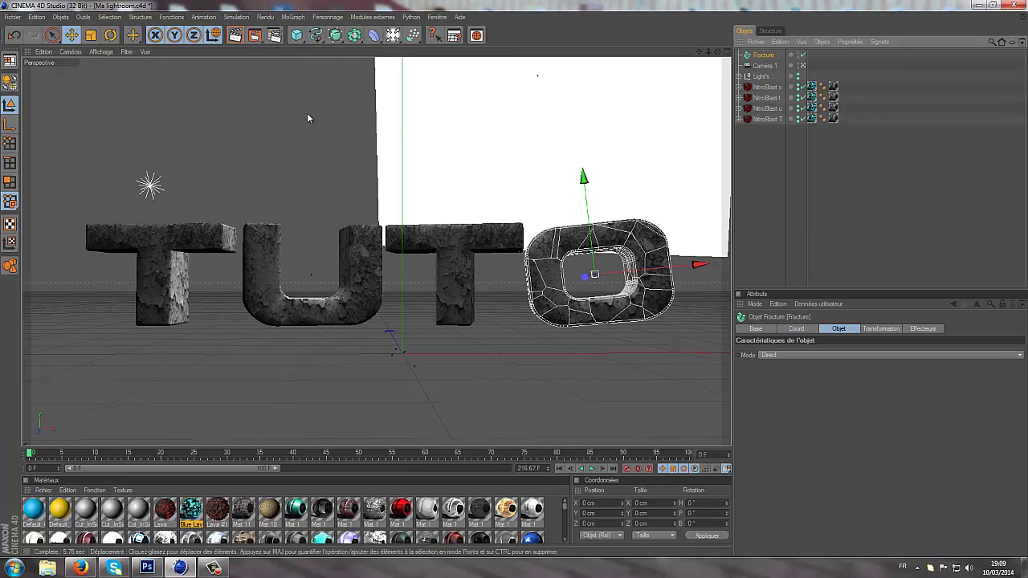
# Step: Expand the hierarchies of the four NitroBlast letters and examine what the NitroBlast Object group of T contains
pyautogui.click(739, 86)
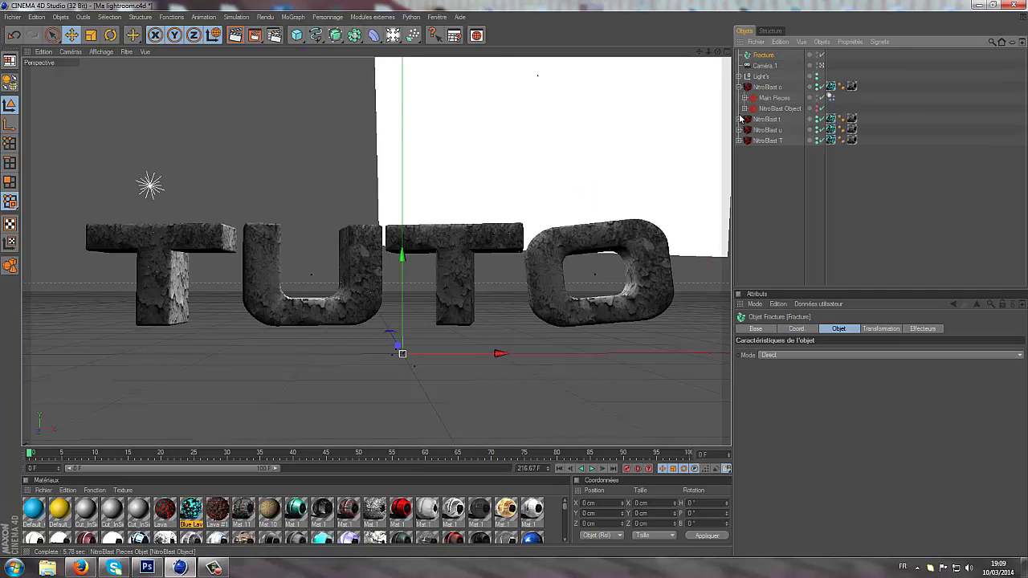
pyautogui.click(738, 119)
pyautogui.click(739, 151)
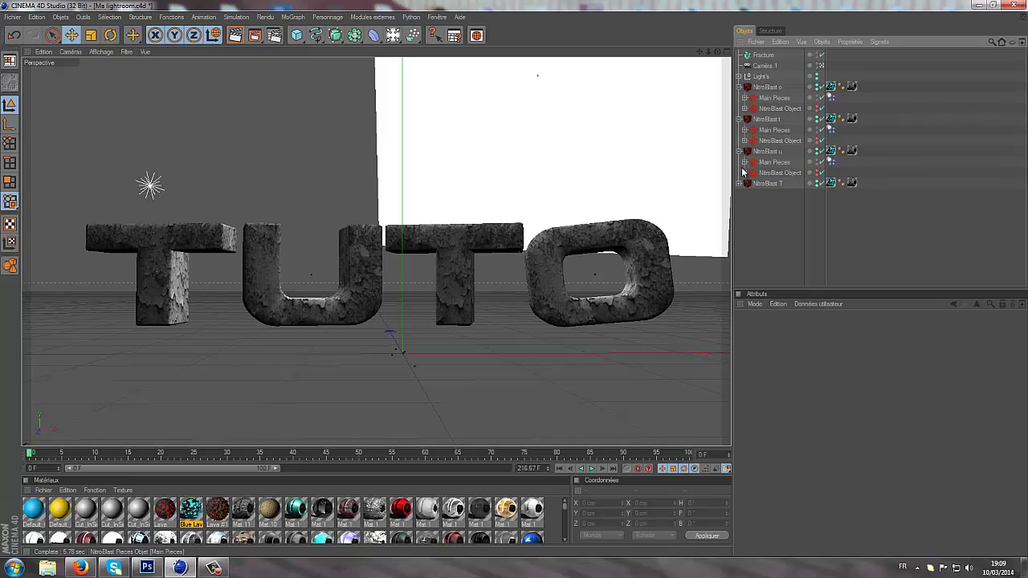
pyautogui.click(739, 183)
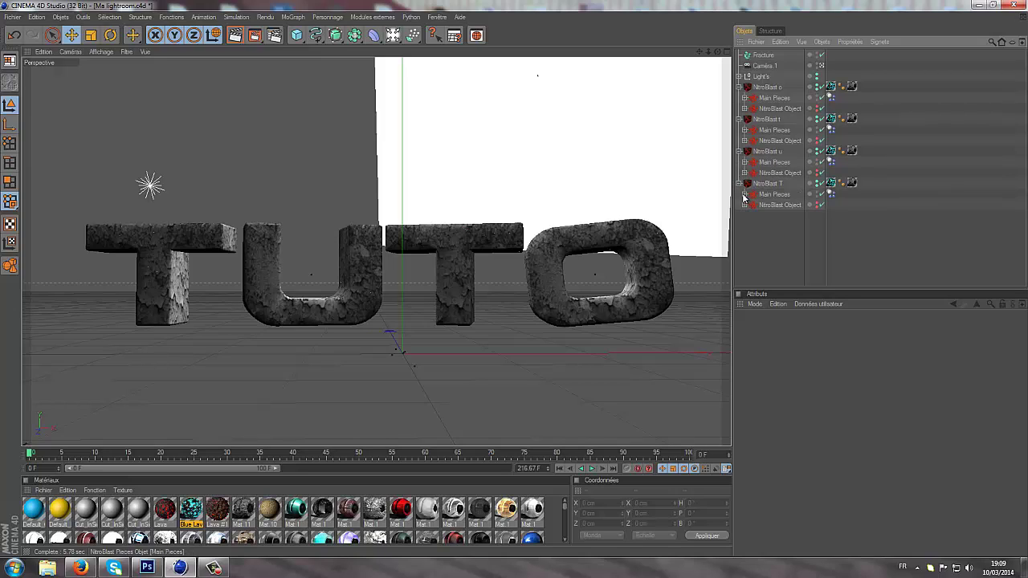
pyautogui.click(743, 206)
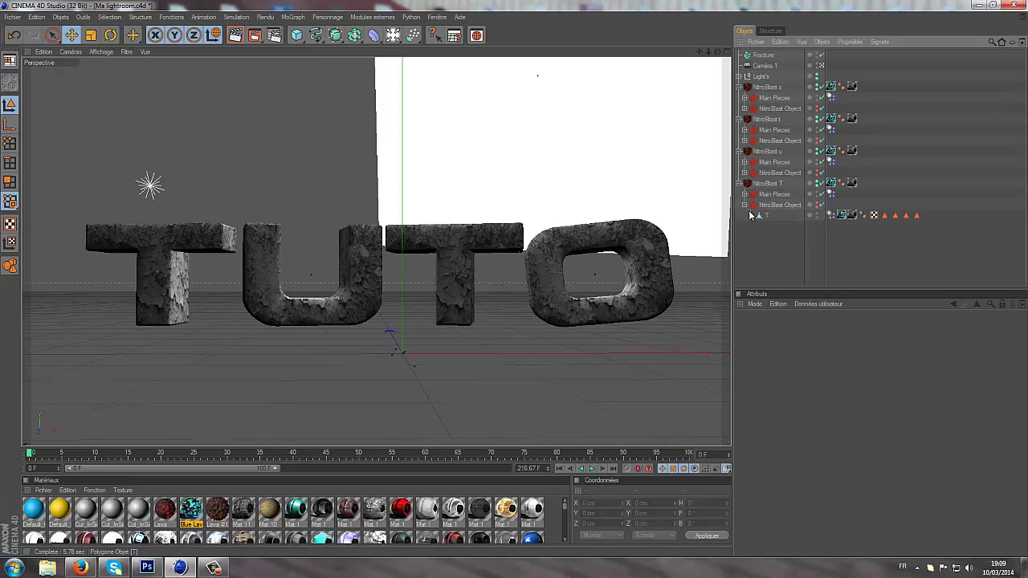
pyautogui.click(745, 205)
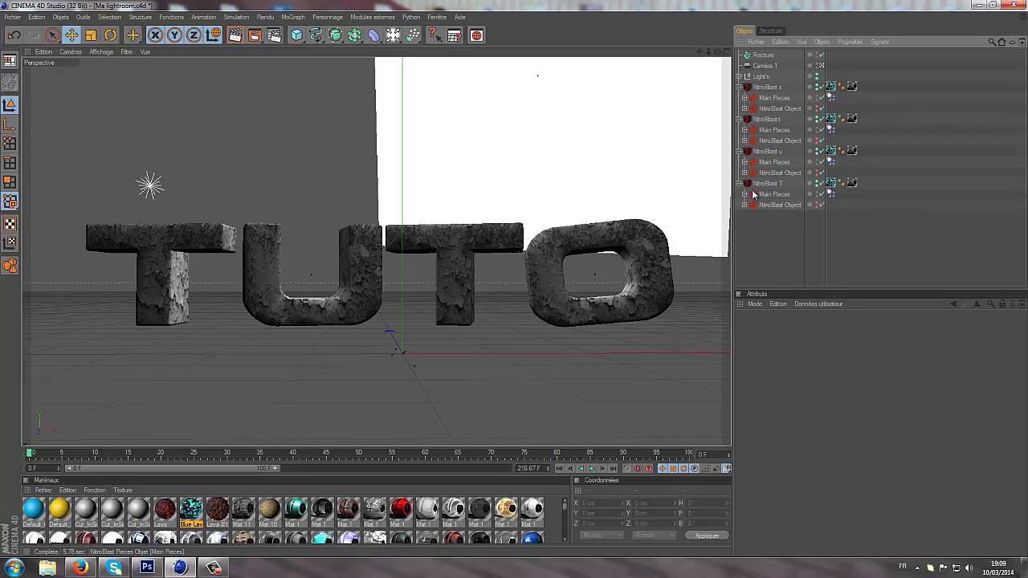
# Step: Examine the NitroBlast Object, Main Pieces and Dynamic groups of NitroBlast u, and collapse the u and T hierarchies
pyautogui.click(744, 173)
pyautogui.click(744, 173)
pyautogui.click(744, 163)
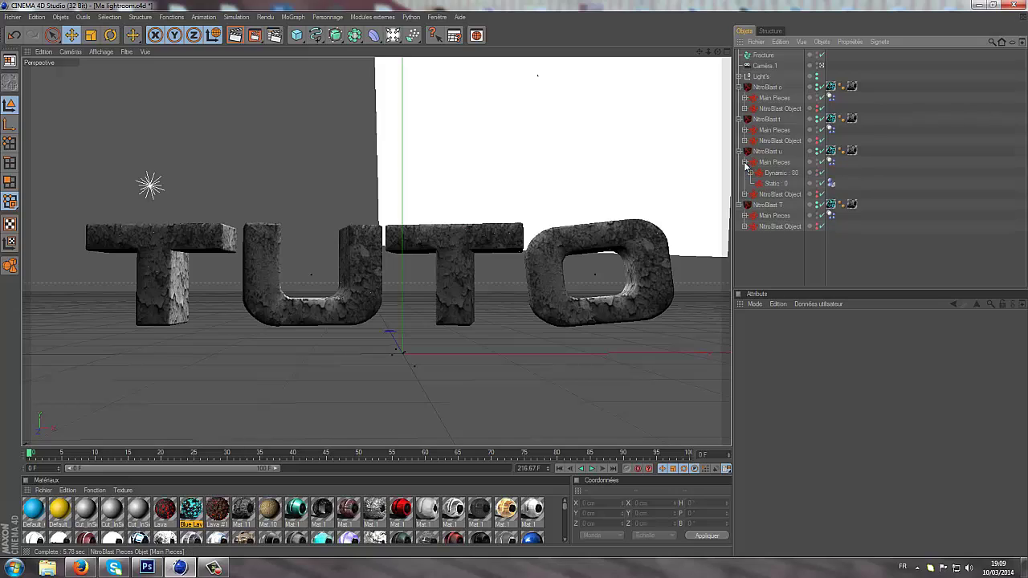
pyautogui.click(750, 174)
pyautogui.click(750, 174)
pyautogui.click(745, 163)
pyautogui.click(740, 151)
pyautogui.click(739, 162)
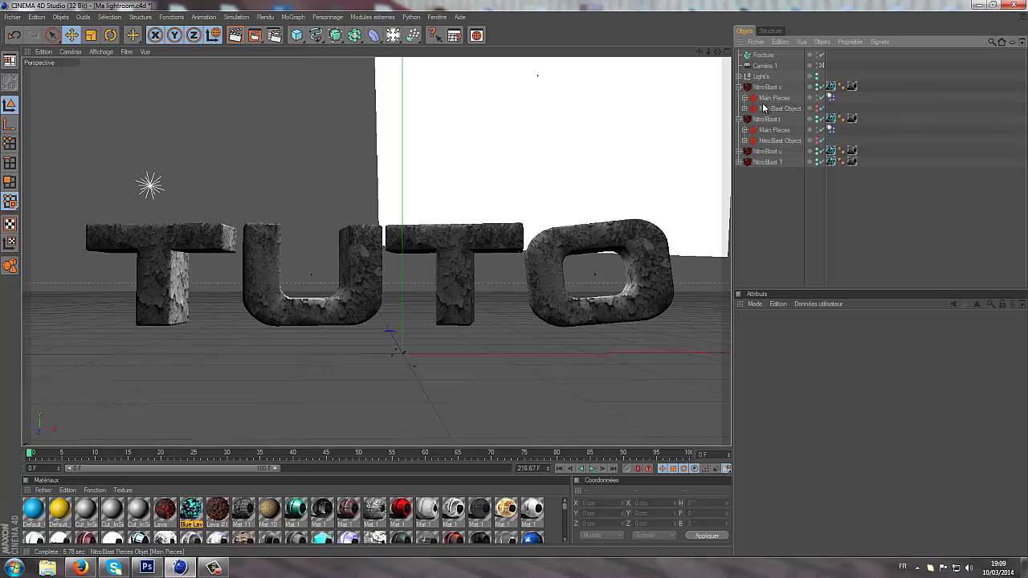
pyautogui.click(740, 151)
pyautogui.click(739, 151)
# Step: Move Piece 0 to Piece 79 from the Dynamic group of NitroBlast o into the Fracture object and delete the emptied NitroBlast o
pyautogui.click(769, 110)
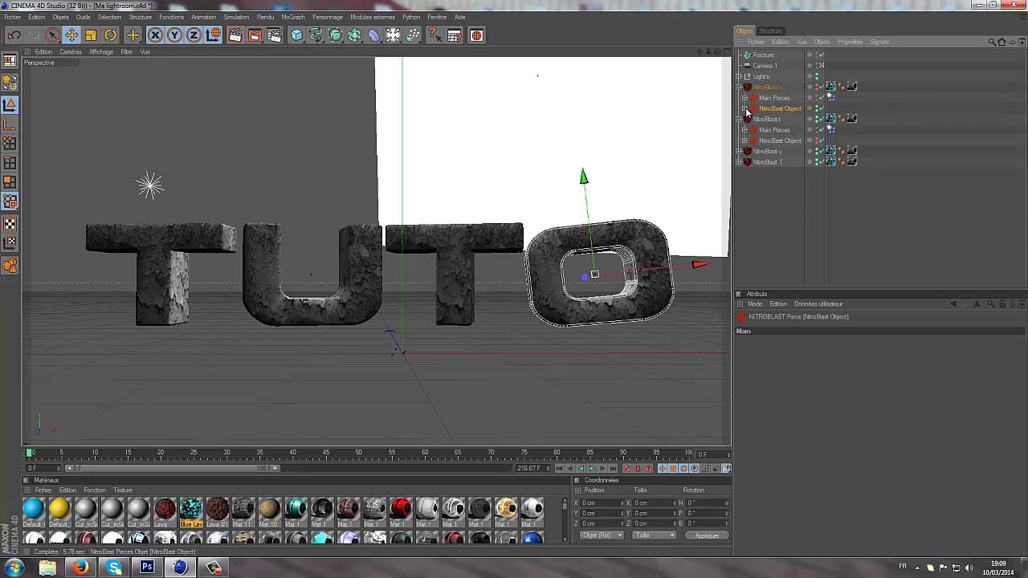
pyautogui.click(744, 98)
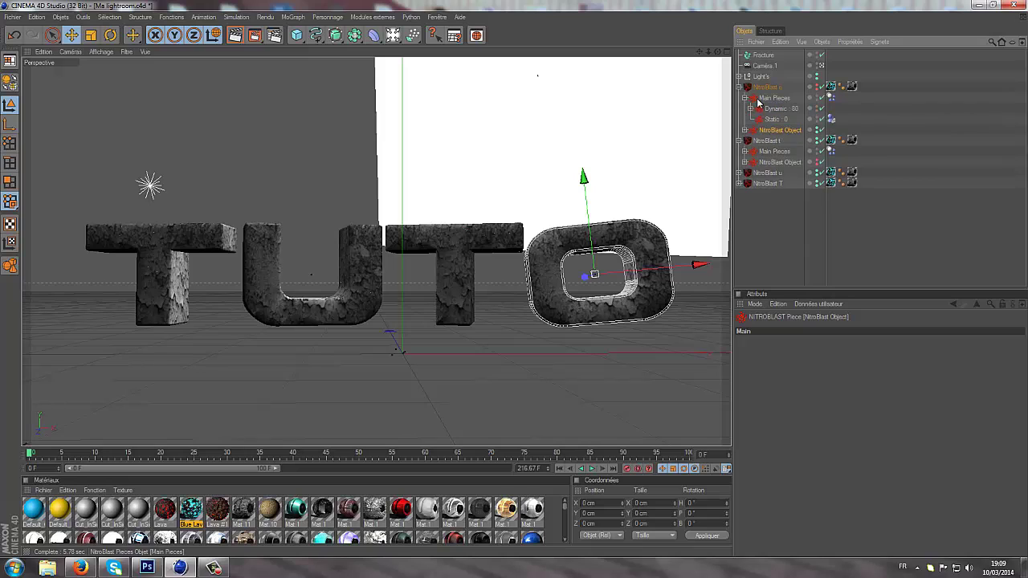
pyautogui.click(750, 109)
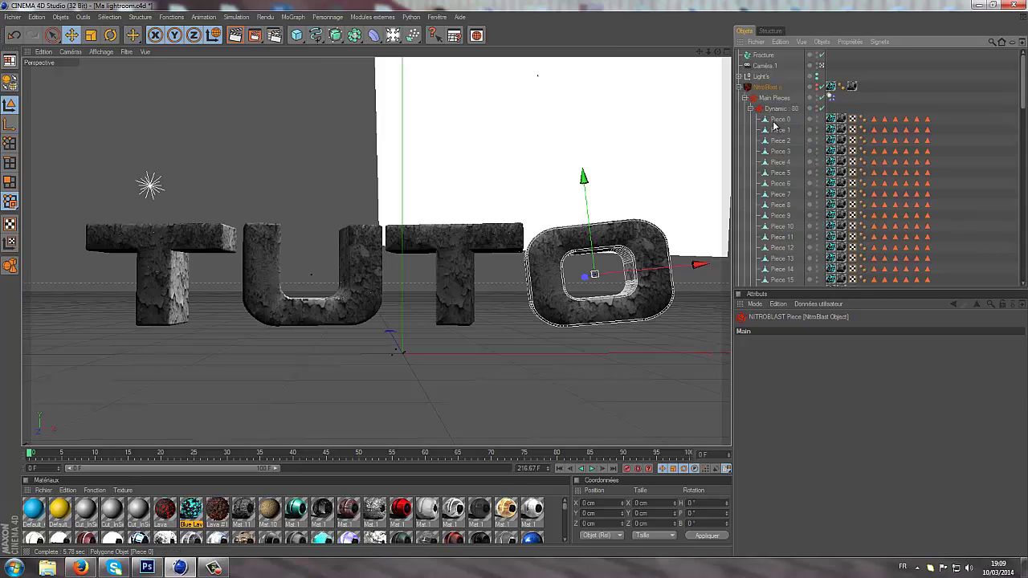
pyautogui.click(797, 151)
pyautogui.scroll(-10, 797, 165)
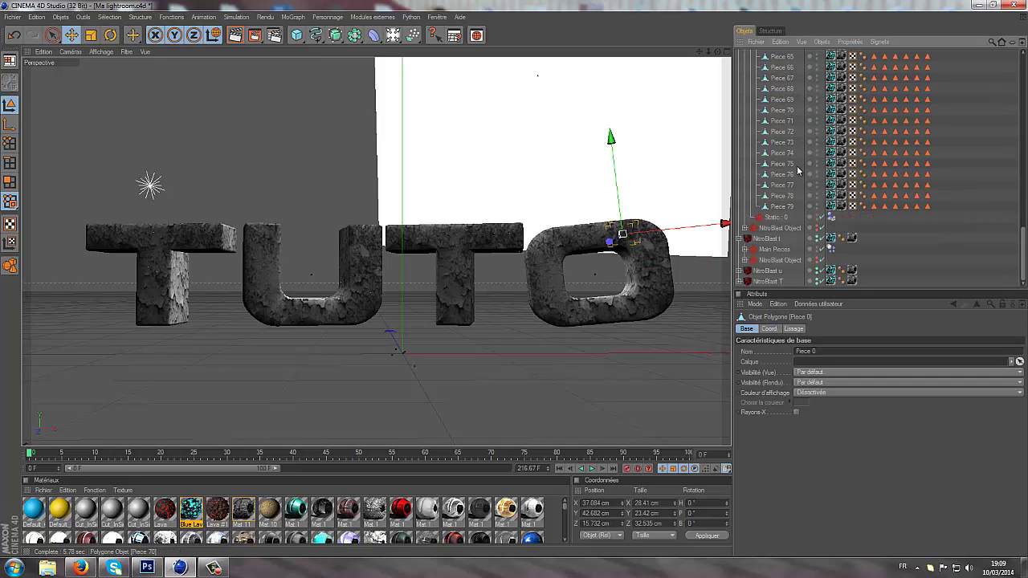
pyautogui.keyDown('shift'); pyautogui.click(780, 206); pyautogui.keyUp('shift')
pyautogui.moveTo(1023, 253); pyautogui.dragTo(1011, 68)
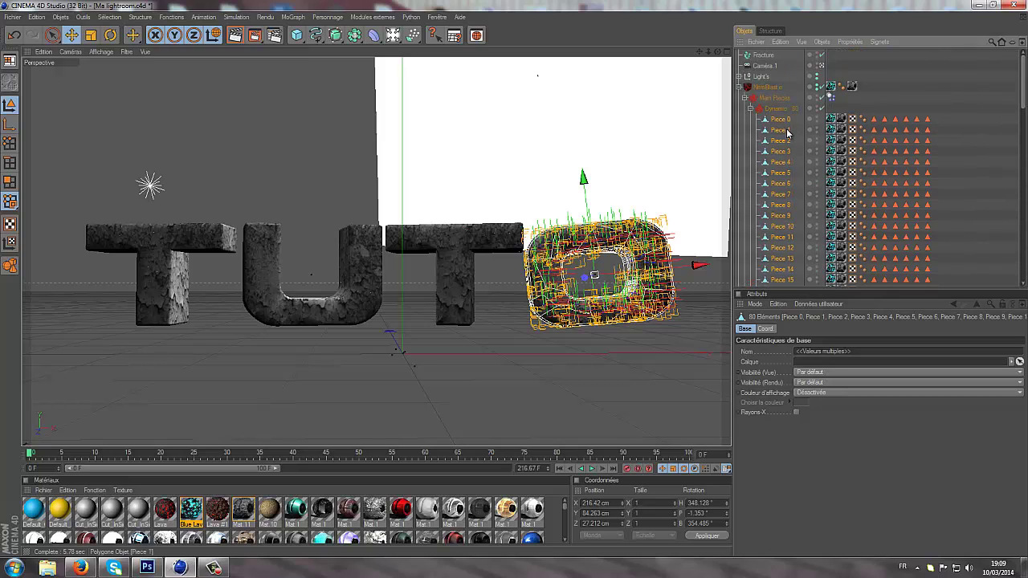
pyautogui.moveTo(785, 76); pyautogui.dragTo(767, 56)
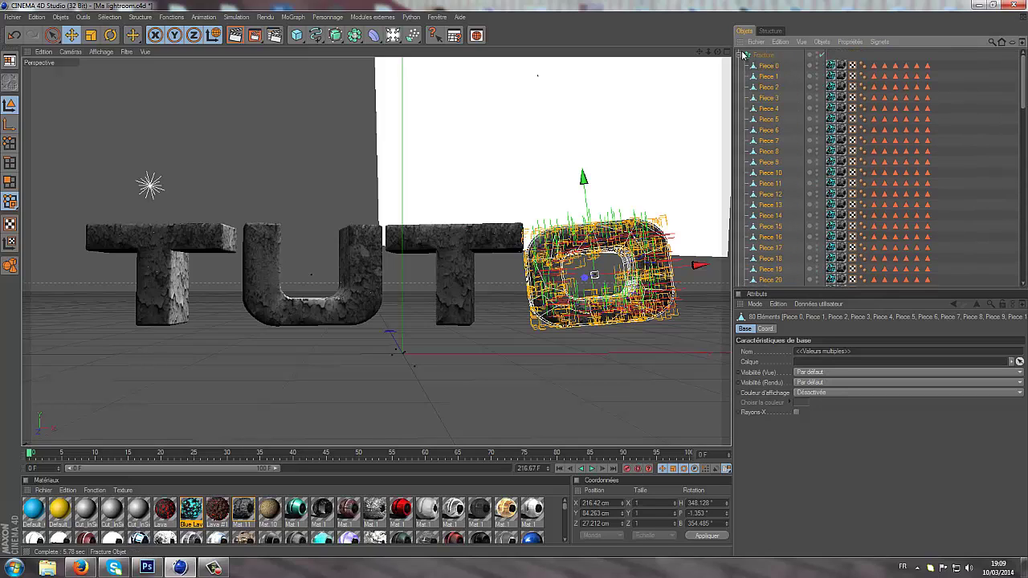
pyautogui.click(739, 55)
pyautogui.click(773, 88)
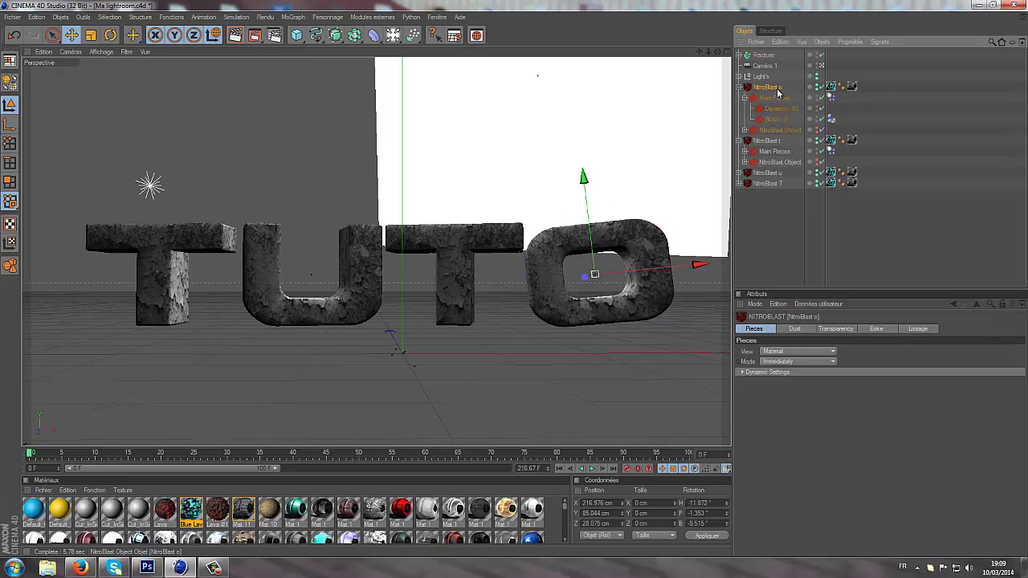
pyautogui.press('Delete')
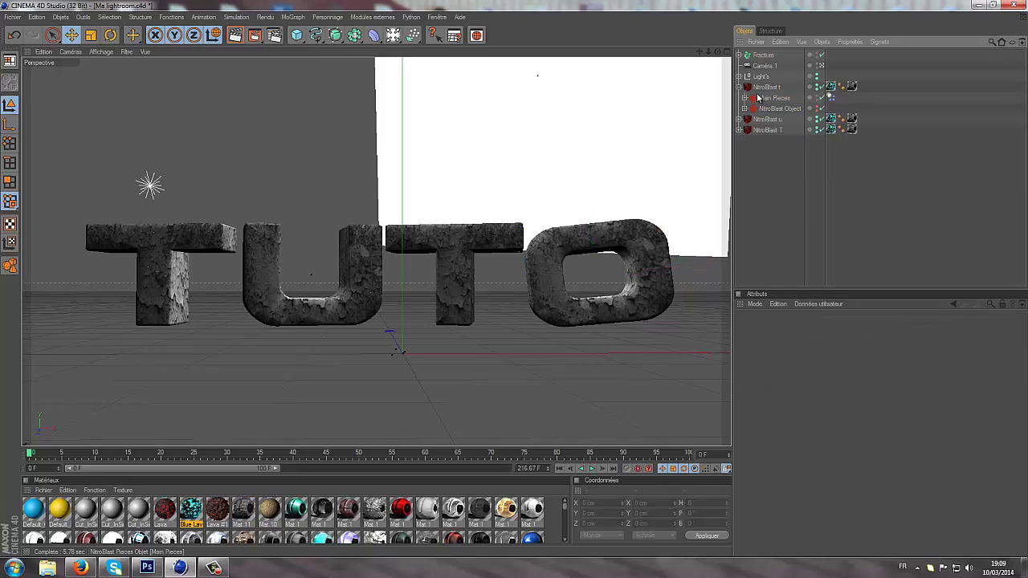
# Step: Move Piece 0 to Piece 79 of NitroBlast t into the Fracture object and delete the emptied NitroBlast t
pyautogui.click(744, 98)
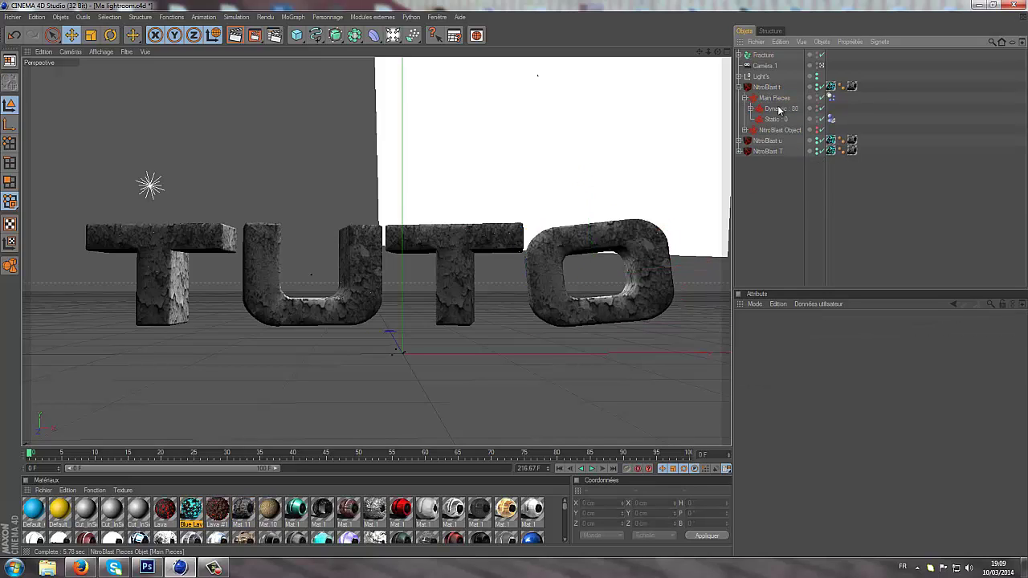
pyautogui.click(751, 109)
pyautogui.click(781, 121)
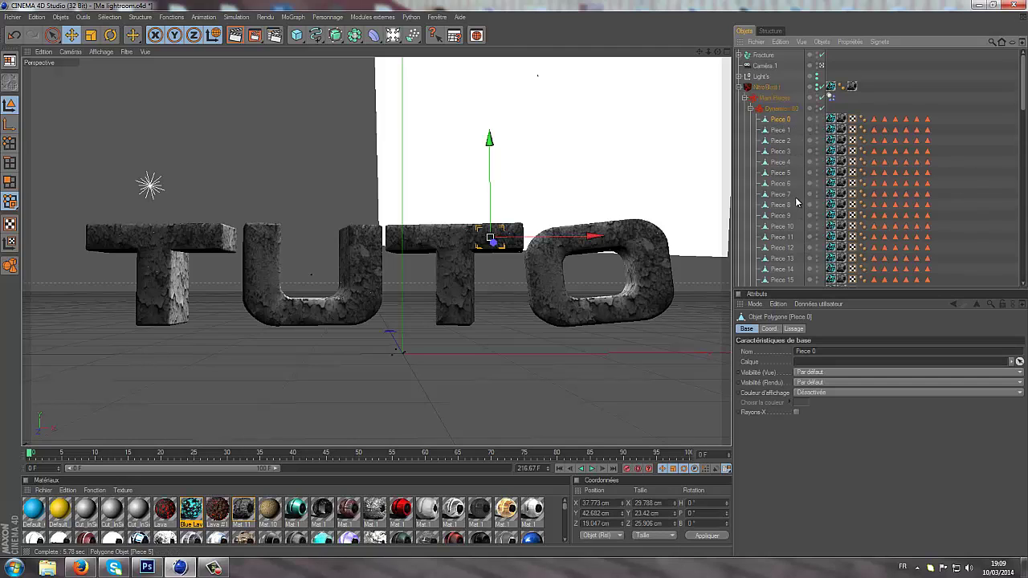
pyautogui.scroll(-10, 789, 252)
pyautogui.scroll(-5, 789, 253)
pyautogui.keyDown('shift'); pyautogui.click(787, 238); pyautogui.keyUp('shift')
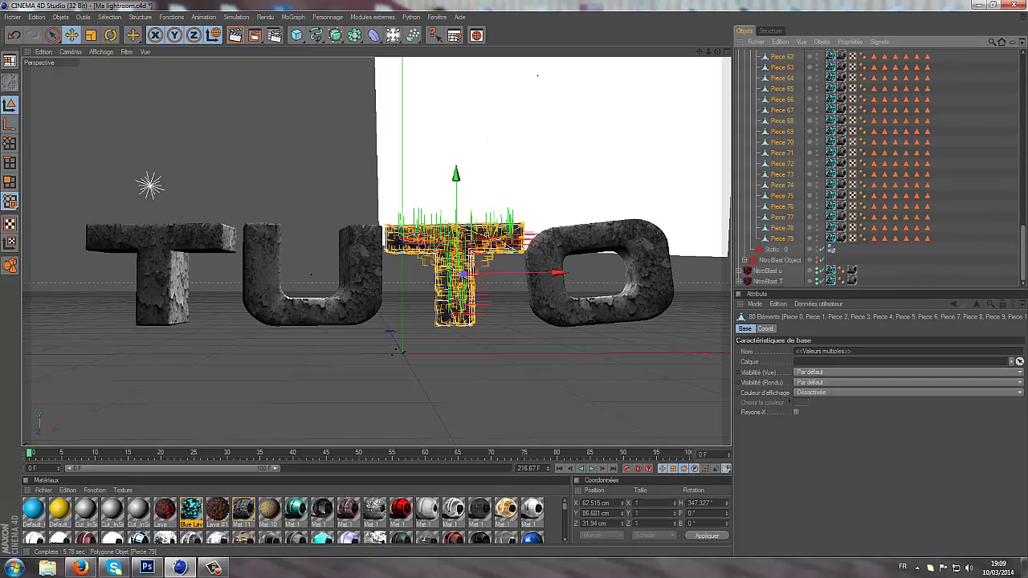
pyautogui.moveTo(1022, 260); pyautogui.dragTo(1023, 60)
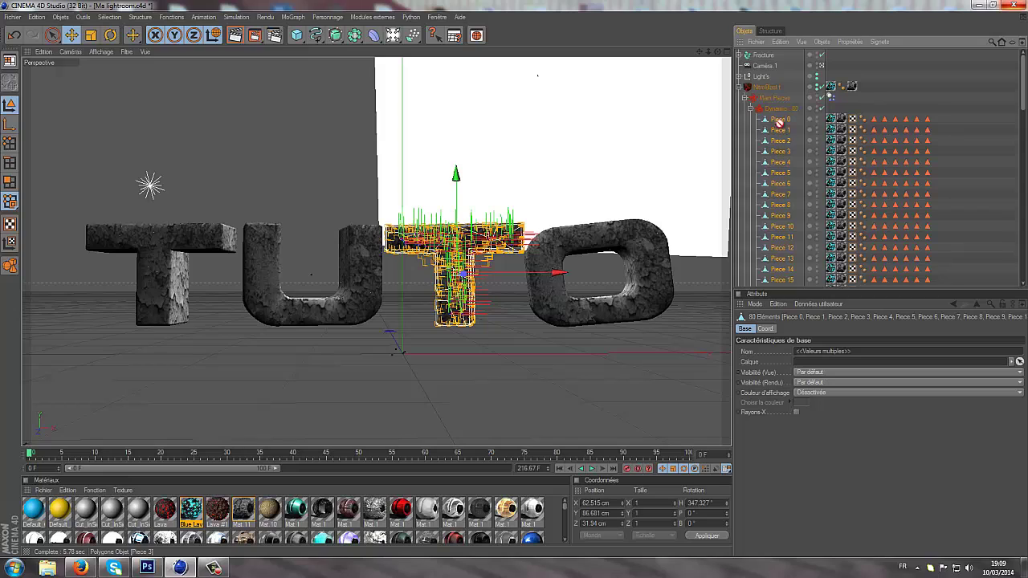
pyautogui.moveTo(779, 122); pyautogui.dragTo(767, 57)
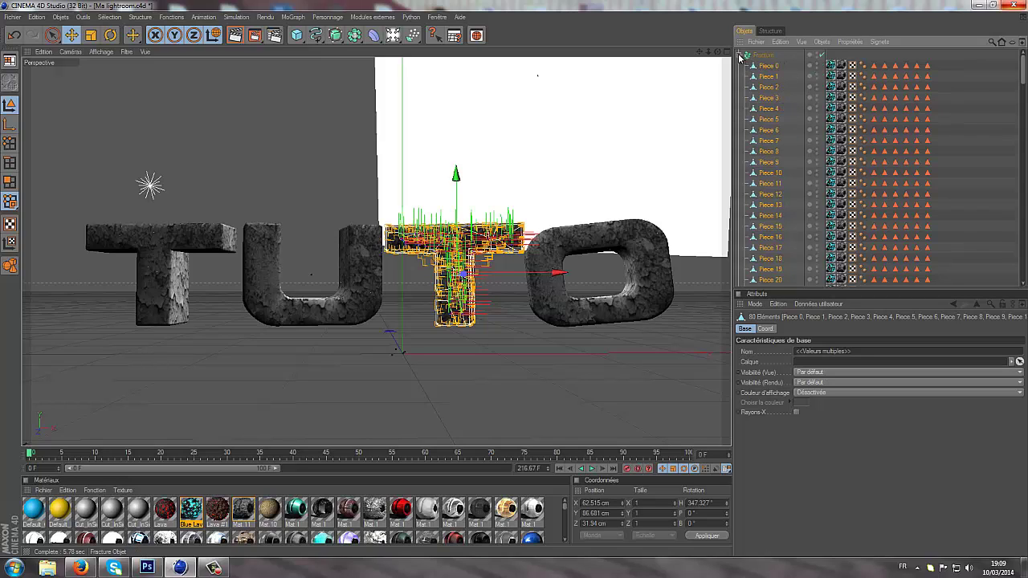
pyautogui.click(740, 56)
pyautogui.click(739, 87)
pyautogui.click(767, 87)
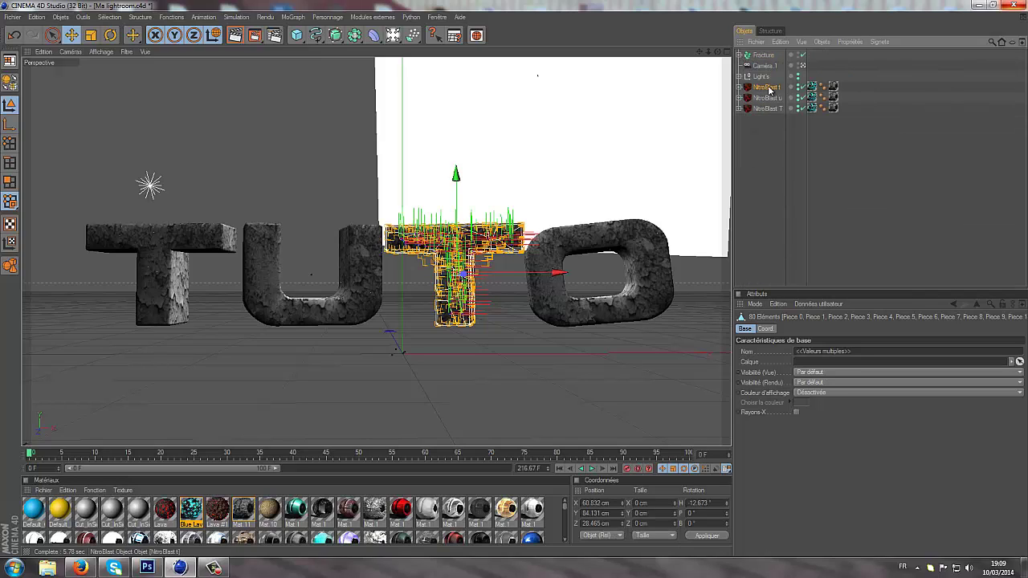
pyautogui.press('Delete')
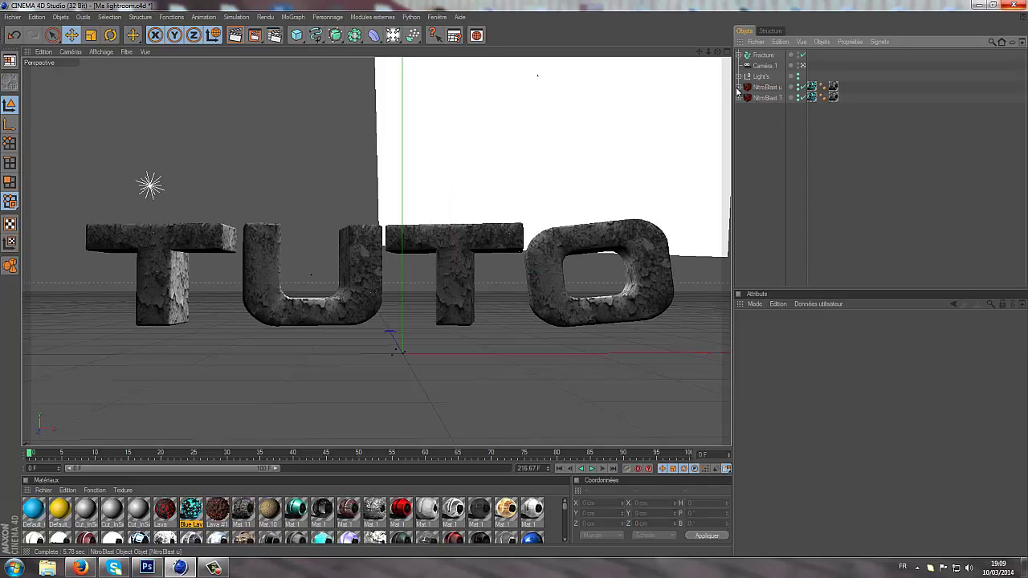
# Step: Move Piece 0 to Piece 79 of NitroBlast u into the Fracture object and delete the emptied NitroBlast u
pyautogui.click(738, 87)
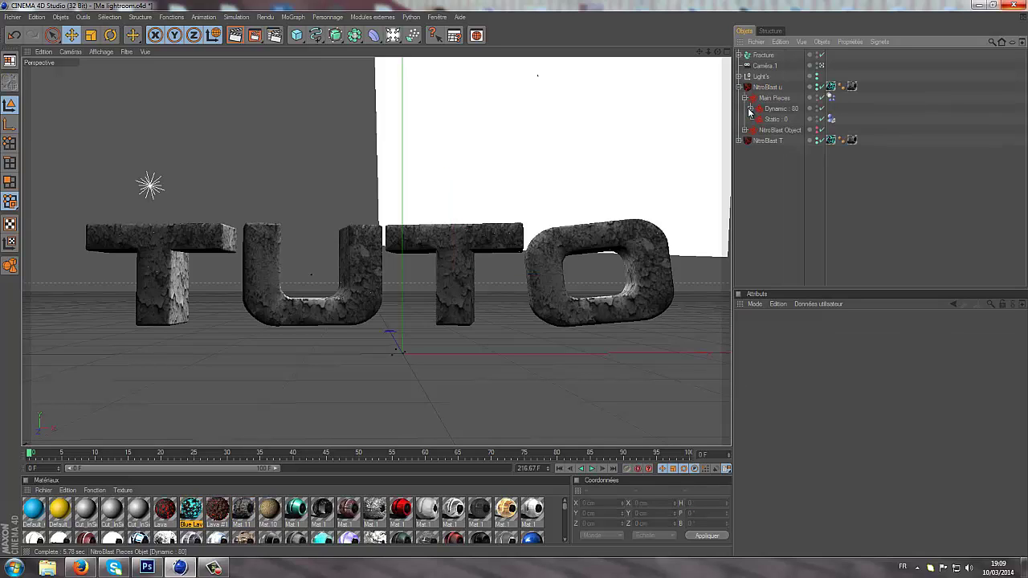
pyautogui.click(750, 109)
pyautogui.click(786, 121)
pyautogui.scroll(-10, 795, 150)
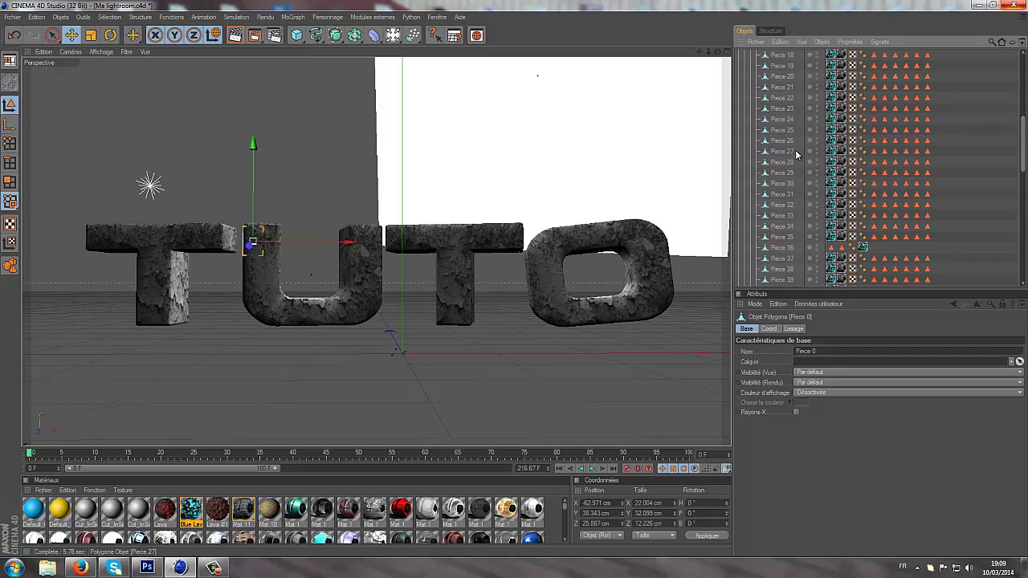
pyautogui.keyDown('shift'); pyautogui.click(781, 249); pyautogui.keyUp('shift')
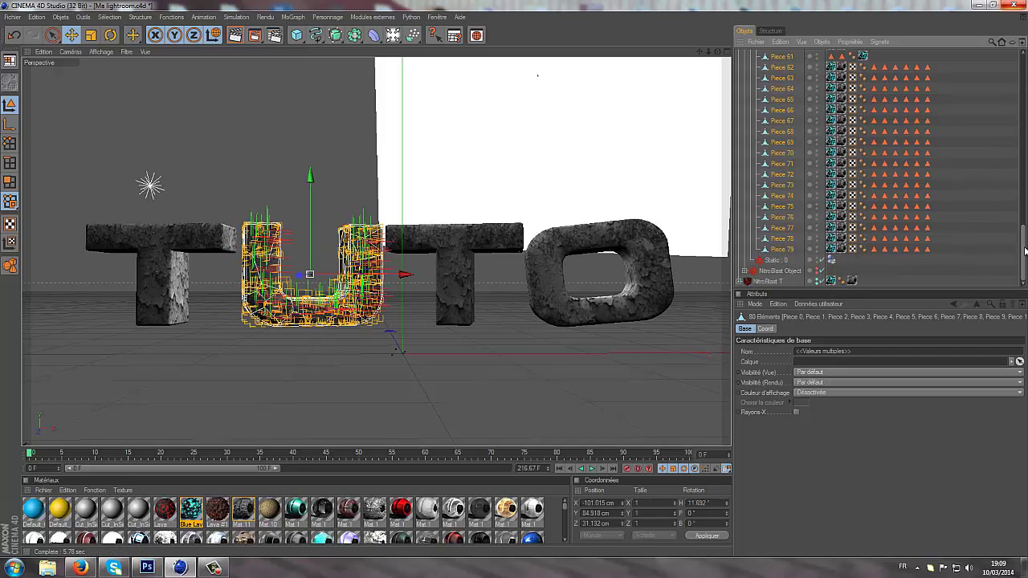
pyautogui.scroll(15, 890, 54)
pyautogui.moveTo(771, 148); pyautogui.dragTo(768, 55)
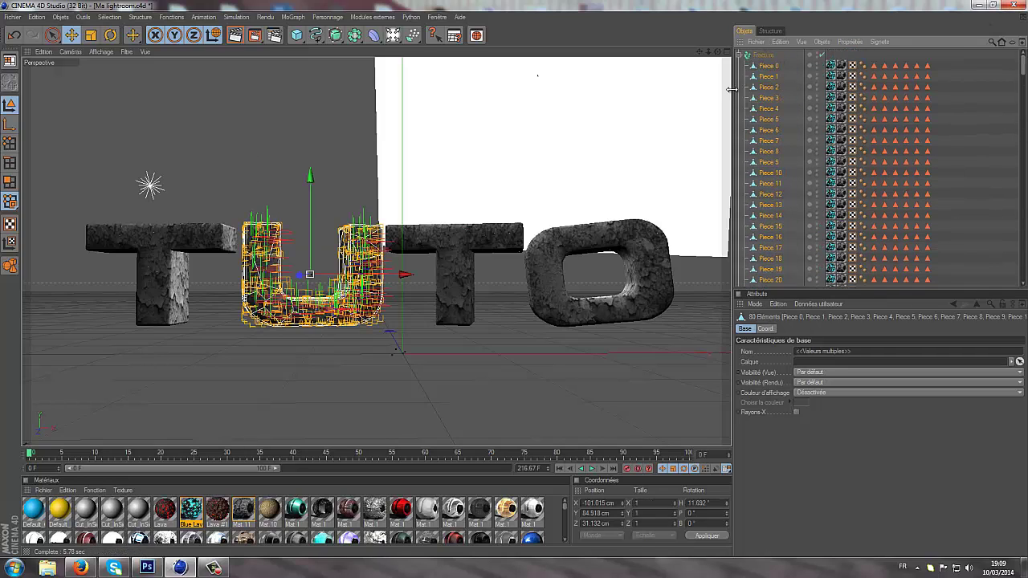
pyautogui.click(739, 54)
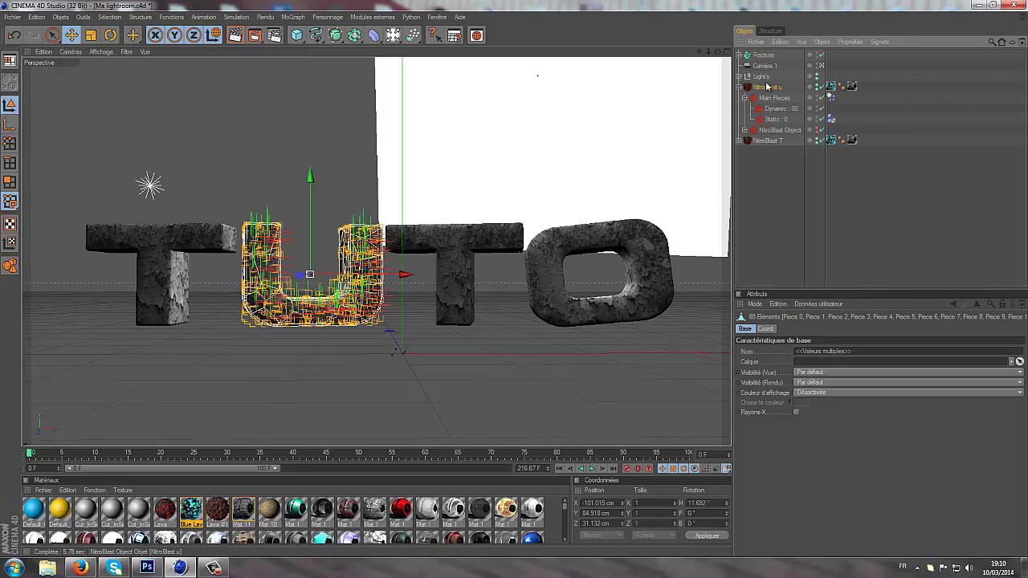
pyautogui.click(767, 86)
pyautogui.press('Delete')
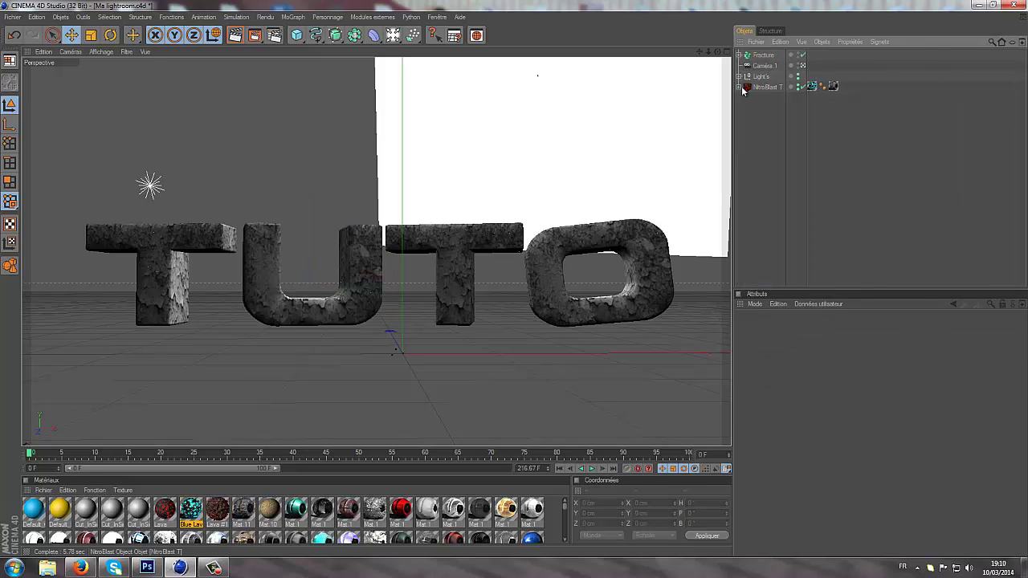
# Step: Move Piece 0 to Piece 79 of the capital NitroBlast T into the Fracture object and delete the emptied NitroBlast T
pyautogui.click(740, 87)
pyautogui.click(756, 98)
pyautogui.click(744, 98)
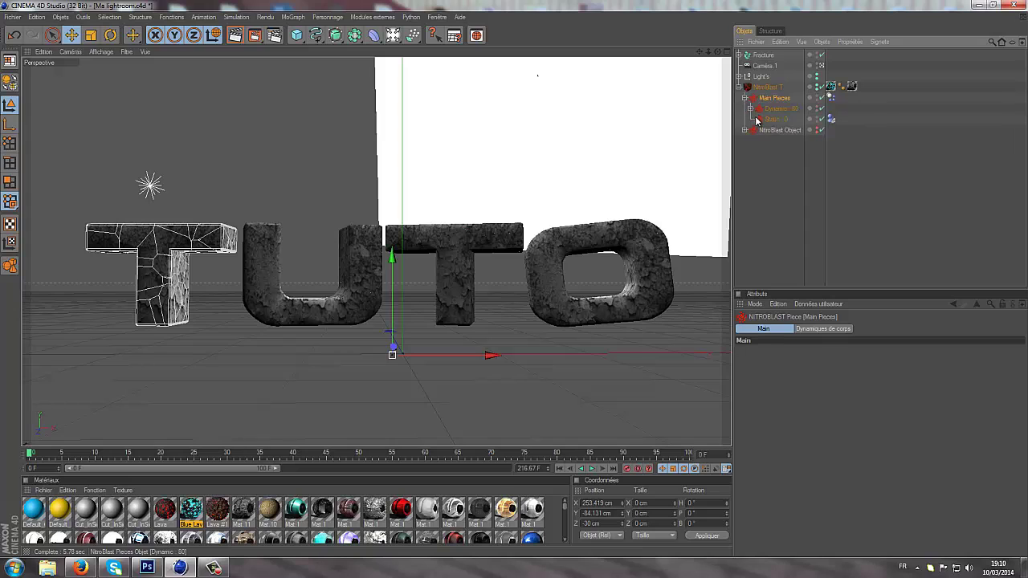
pyautogui.click(750, 108)
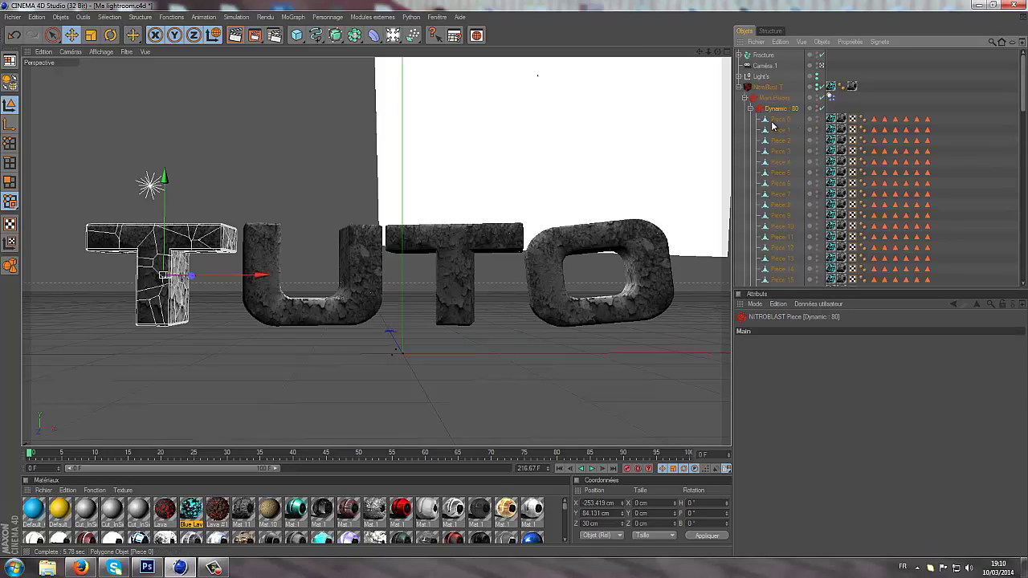
pyautogui.click(778, 119)
pyautogui.moveTo(1022, 100); pyautogui.dragTo(1023, 268)
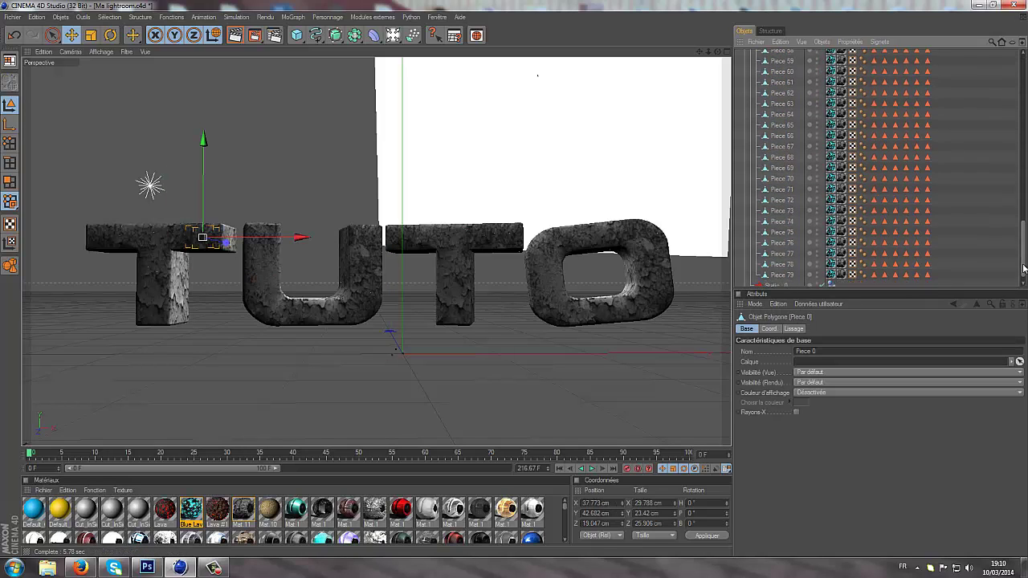
pyautogui.keyDown('shift'); pyautogui.click(787, 274); pyautogui.keyUp('shift')
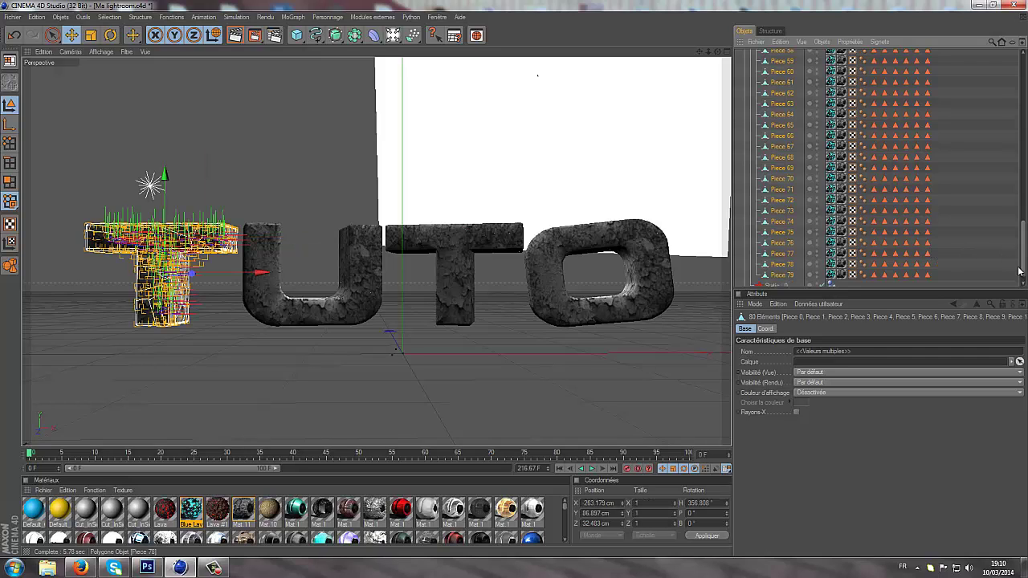
pyautogui.moveTo(1024, 270); pyautogui.dragTo(1023, 56)
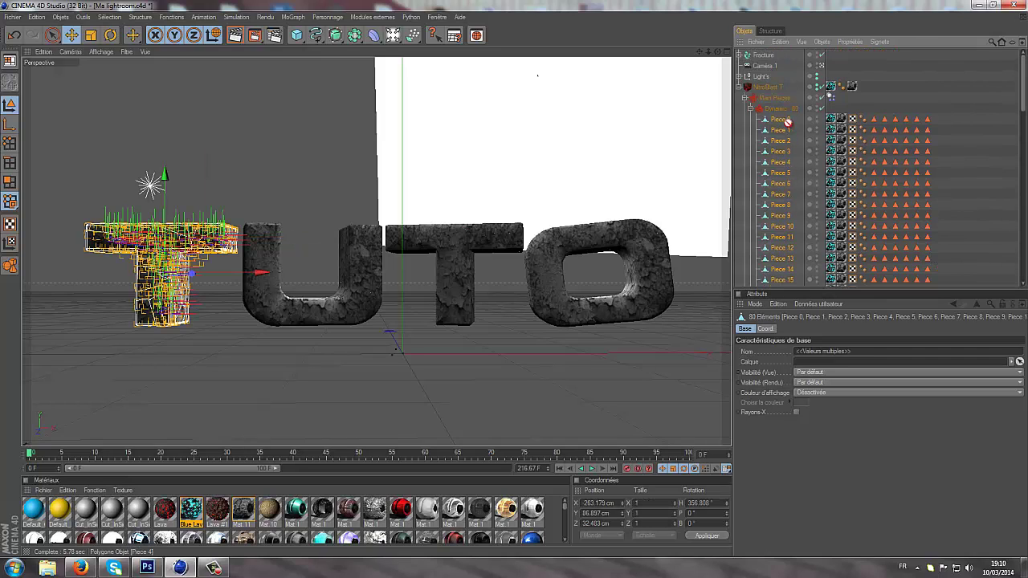
pyautogui.moveTo(788, 121); pyautogui.dragTo(743, 57)
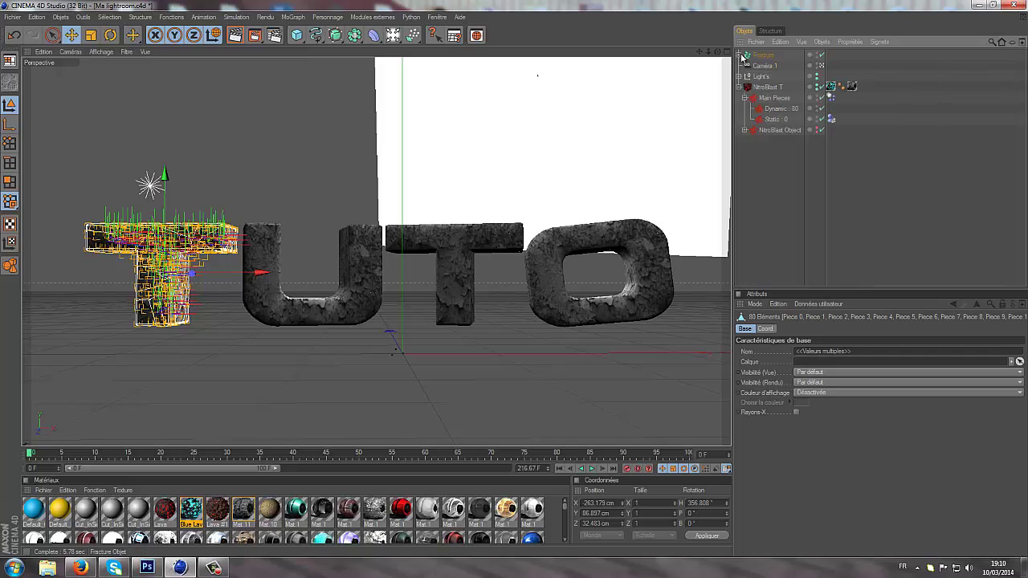
pyautogui.click(761, 88)
pyautogui.press('Delete')
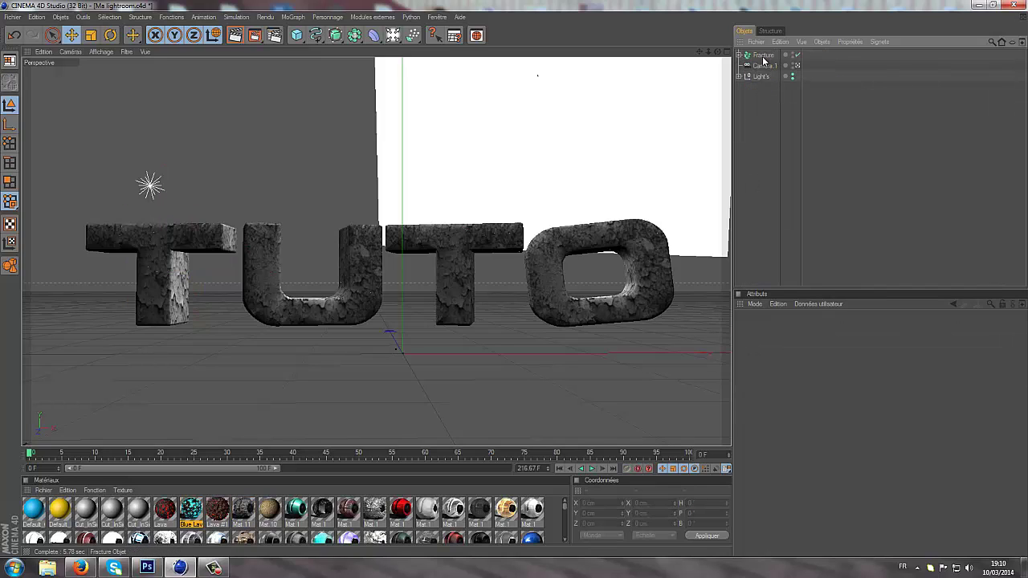
# Step: Apply a MoGraph Random effector (Effecteur Randomisation) to the Fracture object
pyautogui.click(763, 54)
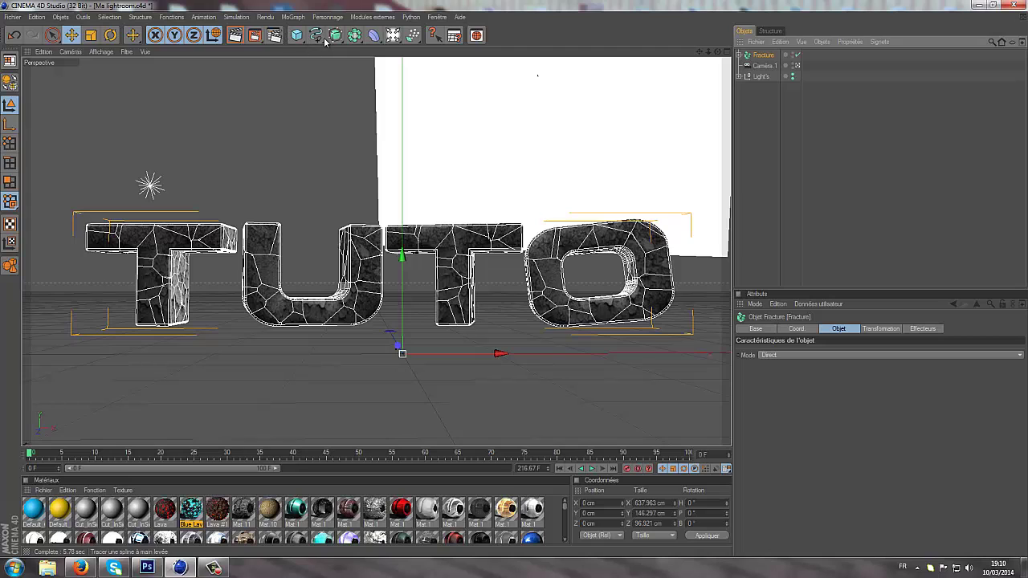
pyautogui.click(295, 19)
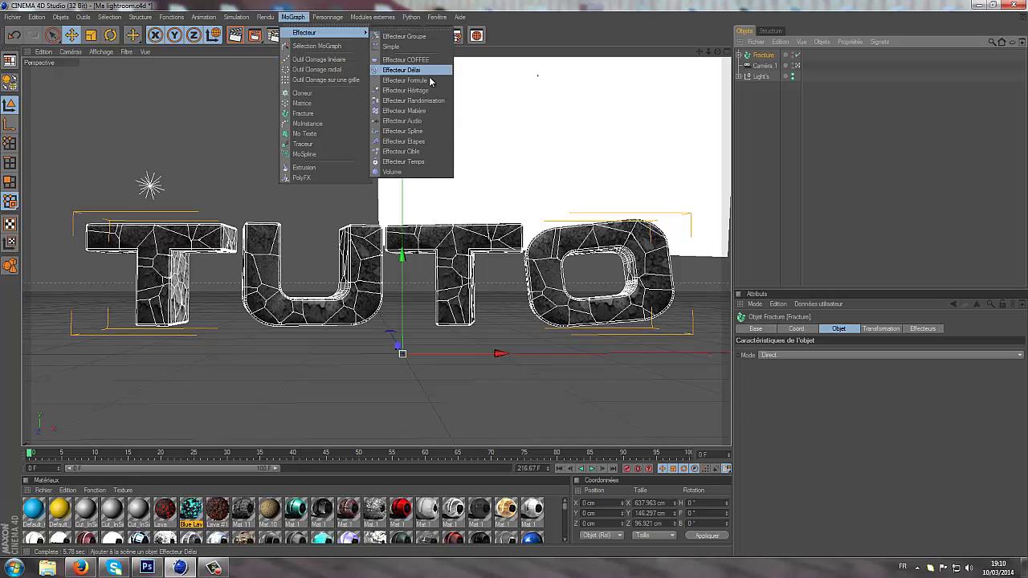
pyautogui.click(409, 102)
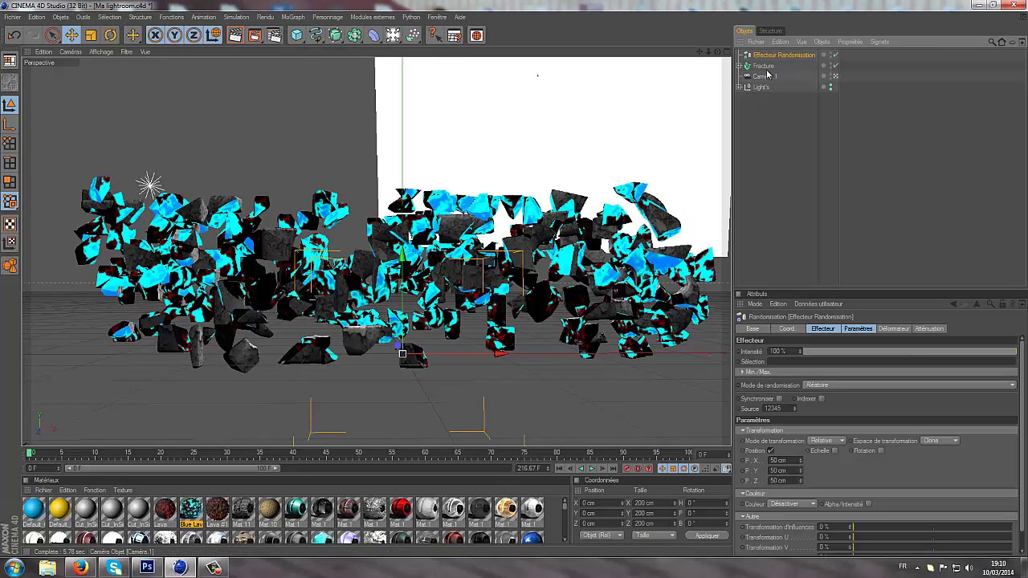
# Step: Nest the Fracture object under the Random effector and lower the effector's intensity until only narrow cracks separate the letter pieces
pyautogui.moveTo(772, 55); pyautogui.dragTo(767, 59)
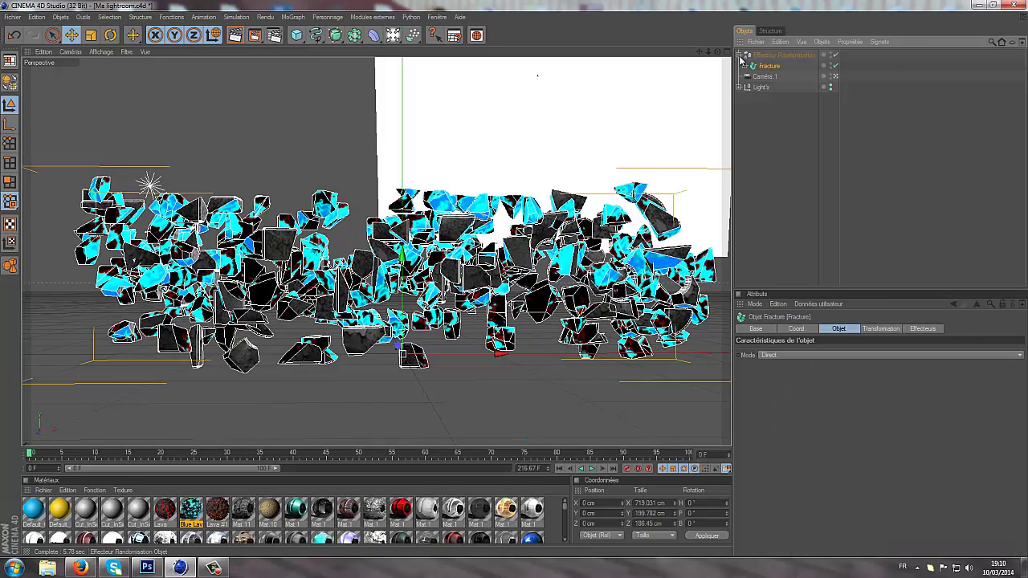
pyautogui.click(746, 55)
pyautogui.click(779, 55)
pyautogui.moveTo(825, 351); pyautogui.dragTo(815, 354)
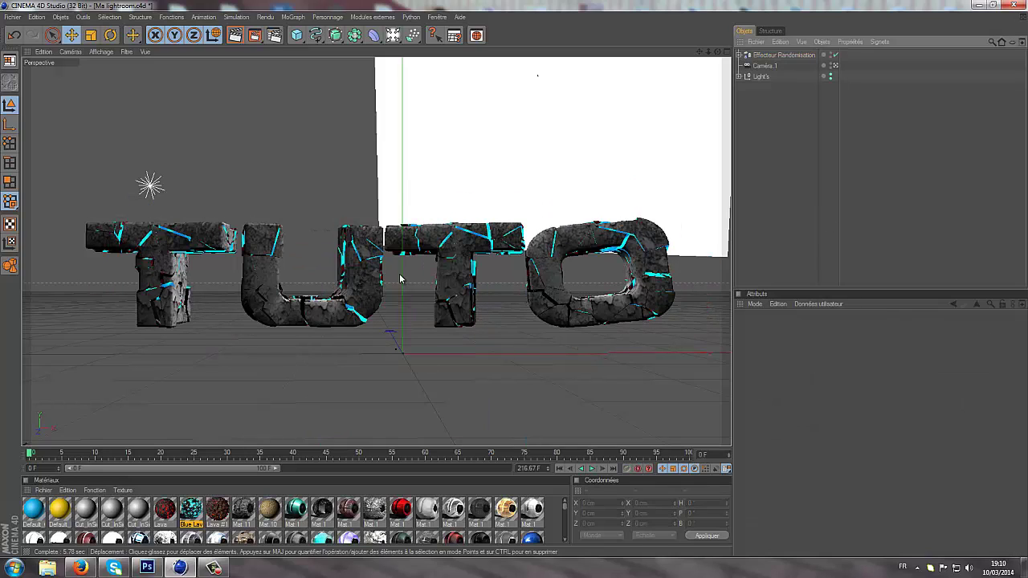
pyautogui.click(47, 568)
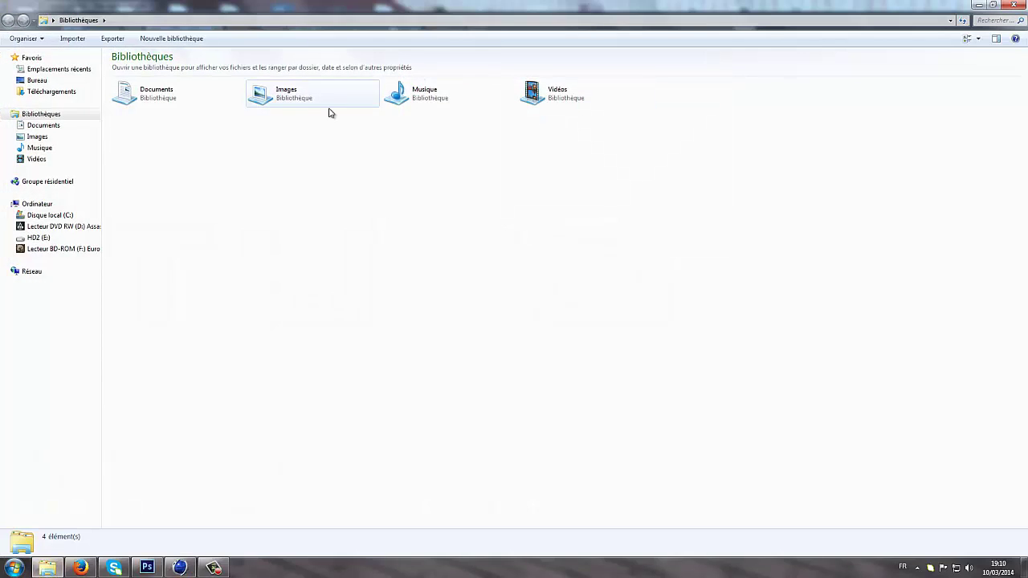
pyautogui.click(151, 101)
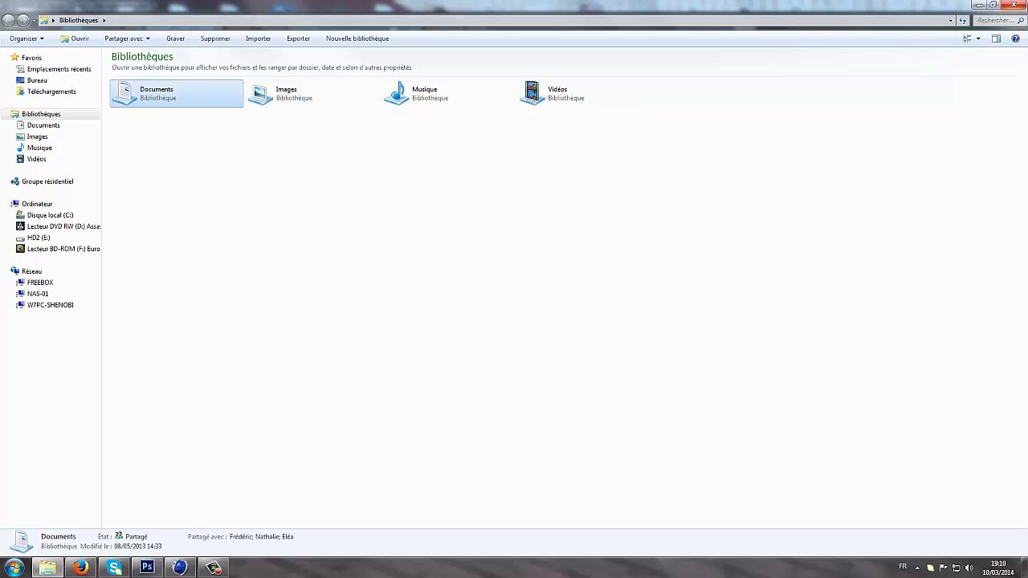
pyautogui.click(1013, 5)
# Step: Set the Random effector's intensity to 4 %
pyautogui.click(774, 56)
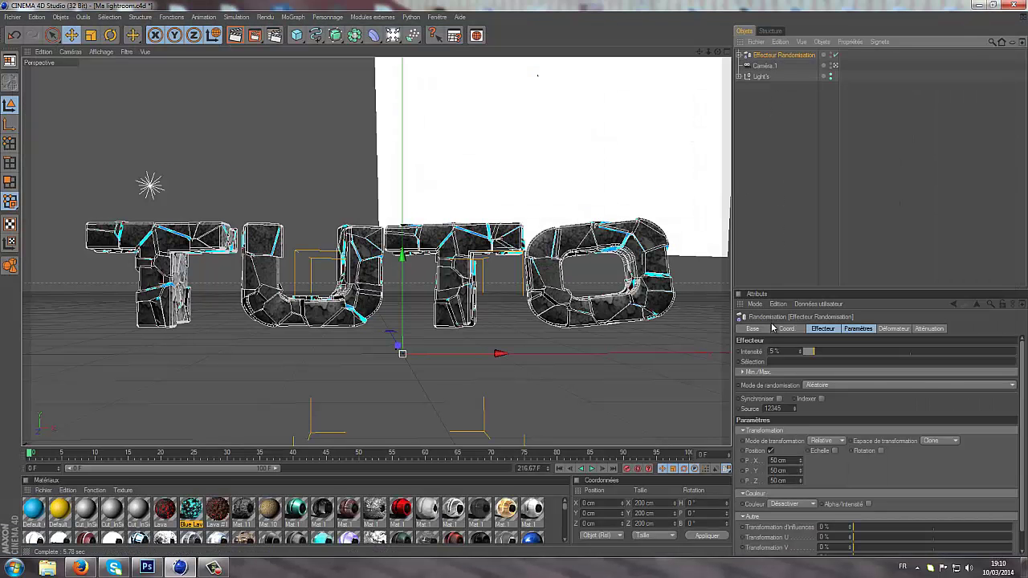
pyautogui.moveTo(786, 350); pyautogui.dragTo(755, 361)
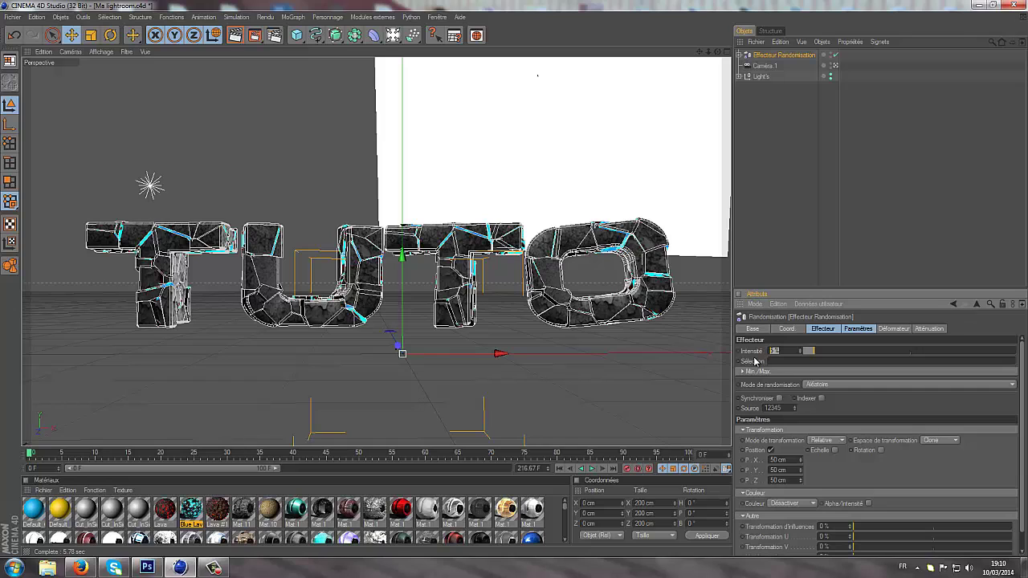
pyautogui.press('Return')
pyautogui.click(786, 245)
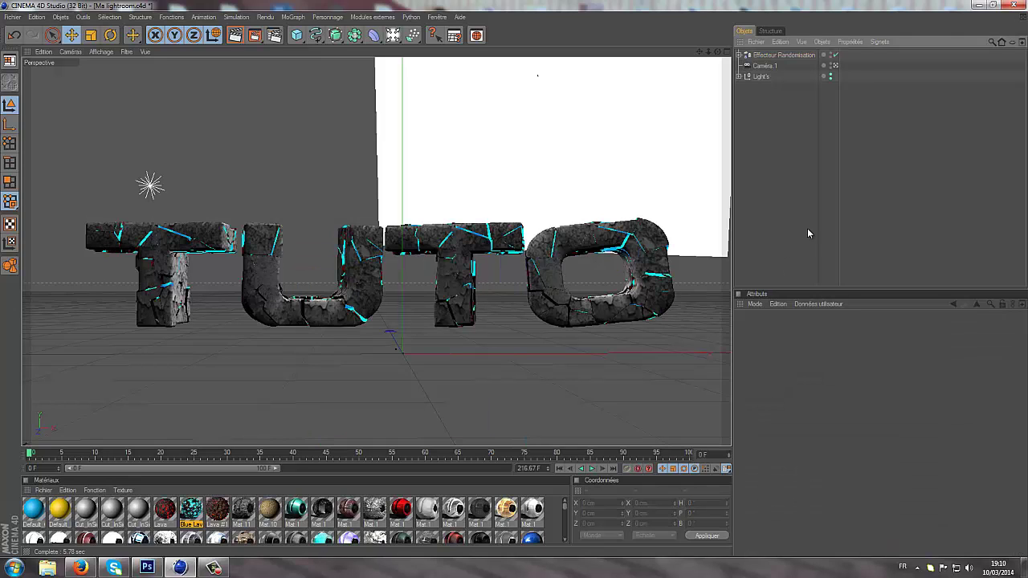
pyautogui.click(771, 54)
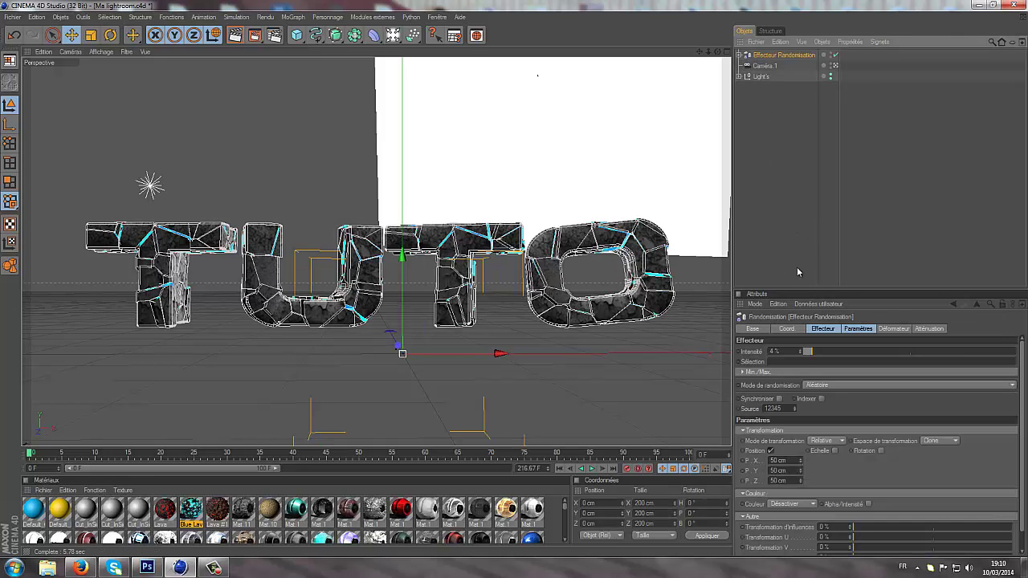
pyautogui.click(848, 331)
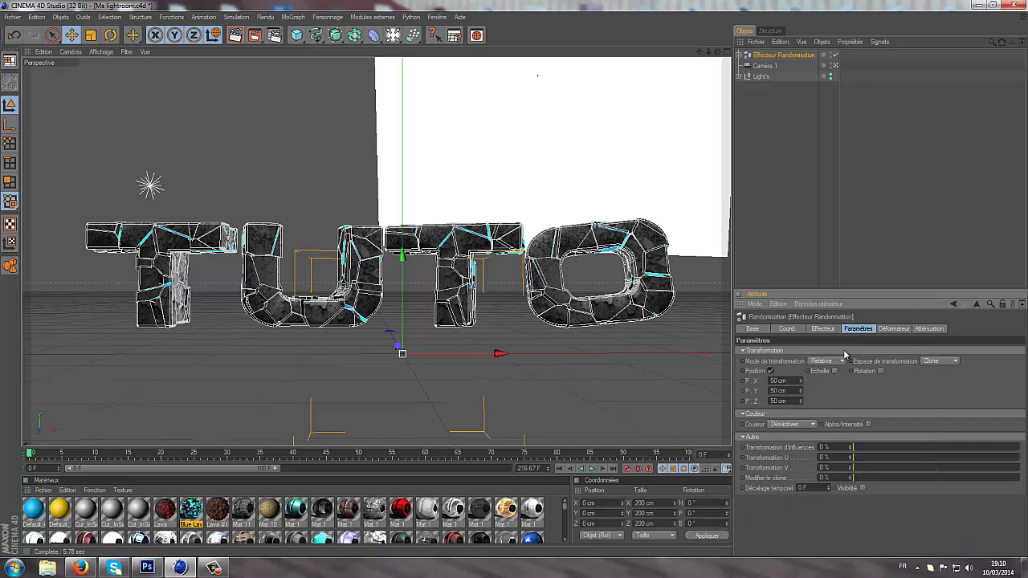
pyautogui.click(816, 330)
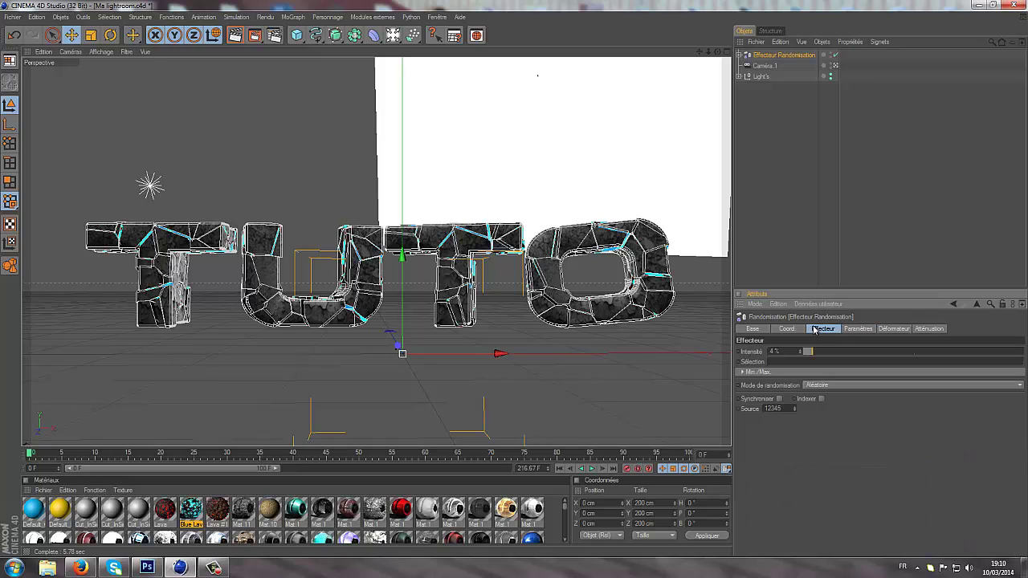
pyautogui.click(826, 216)
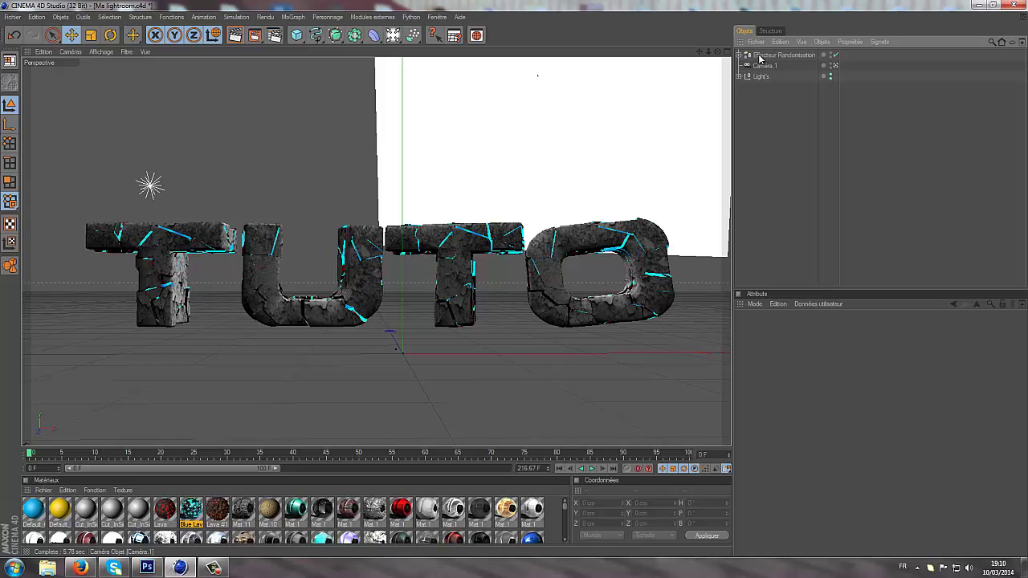
# Step: Merge the SCREW BY SESOHQ model from the Models folder into the scene
pyautogui.scroll(2, 498, 255)
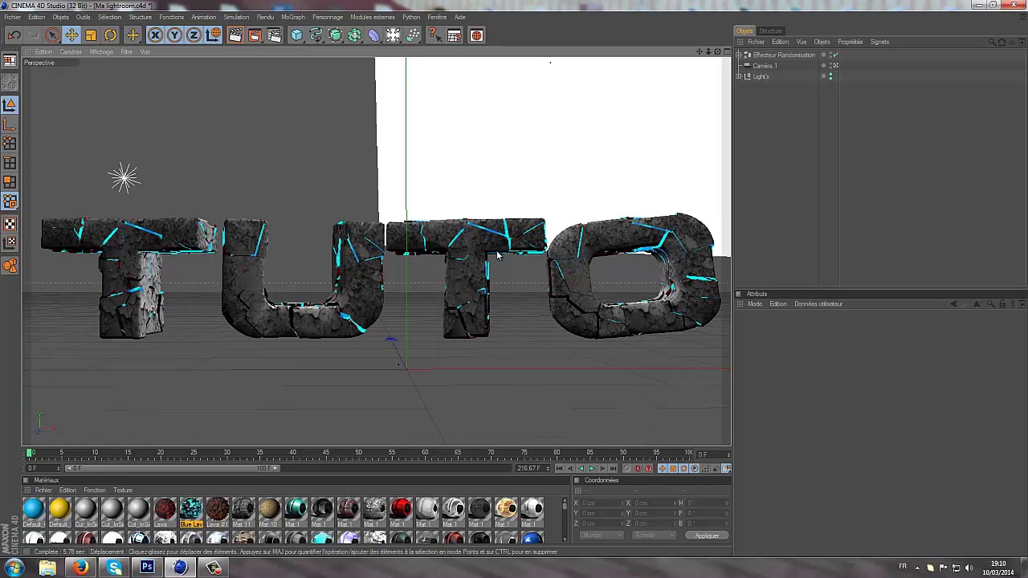
pyautogui.moveTo(698, 54); pyautogui.dragTo(657, 166)
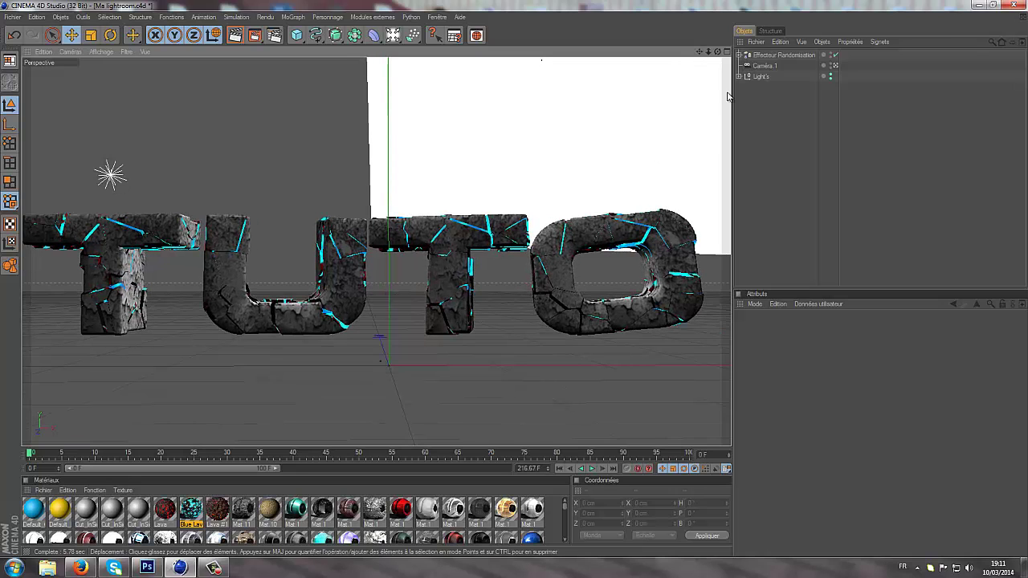
pyautogui.scroll(2, 515, 283)
pyautogui.moveTo(515, 278); pyautogui.dragTo(518, 278)
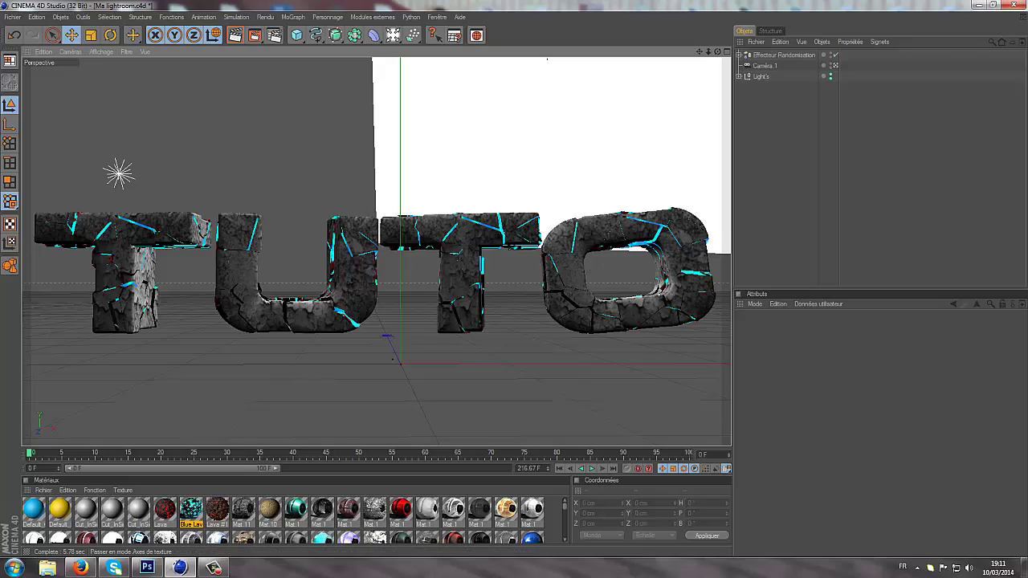
pyautogui.click(12, 17)
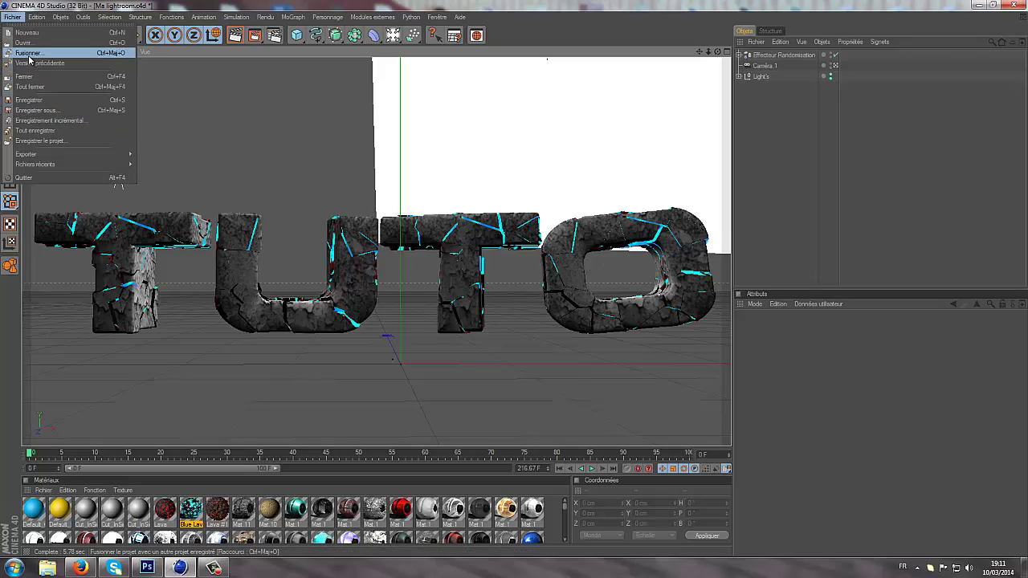
pyautogui.click(29, 55)
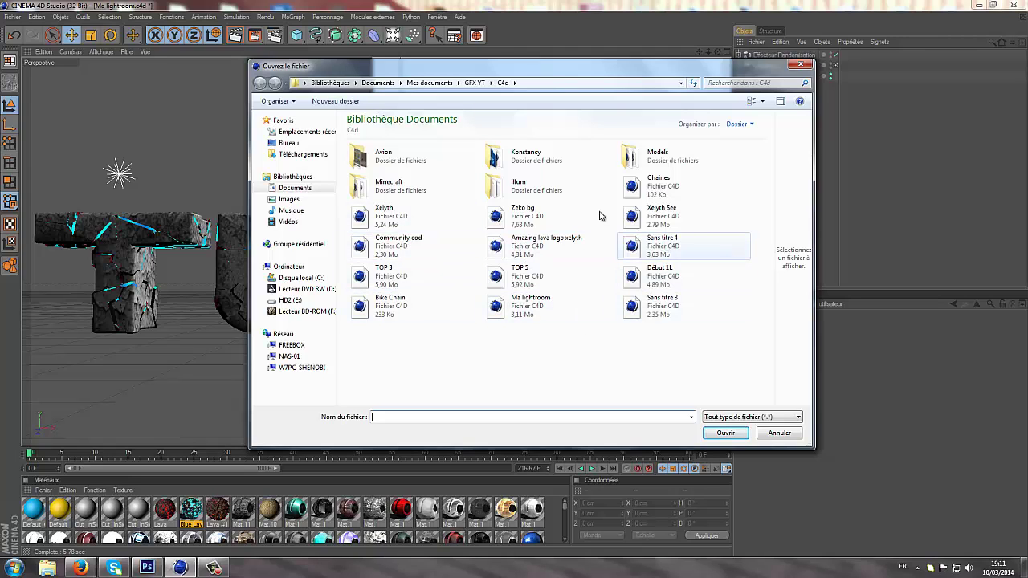
pyautogui.doubleClick(655, 156)
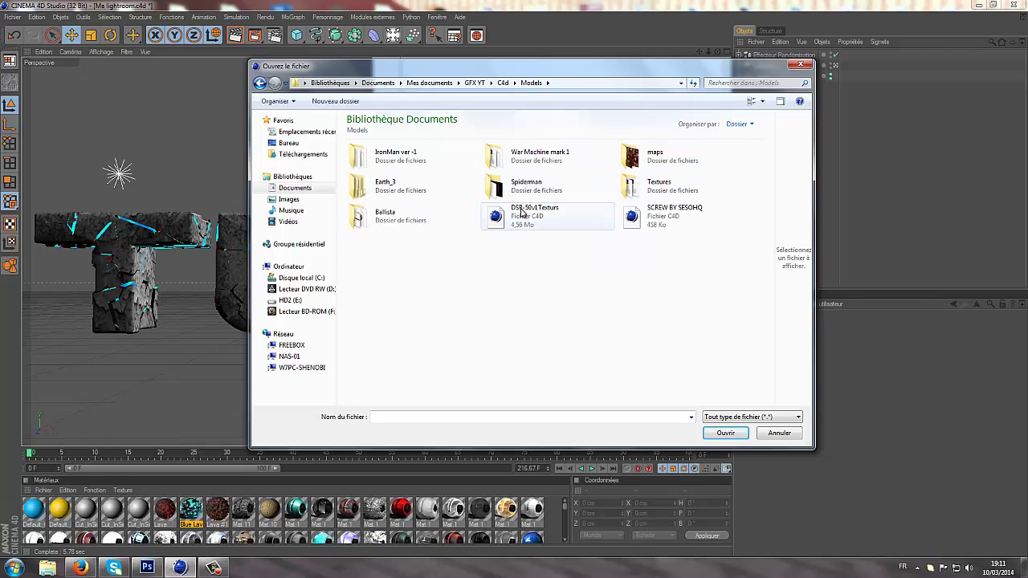
pyautogui.doubleClick(634, 215)
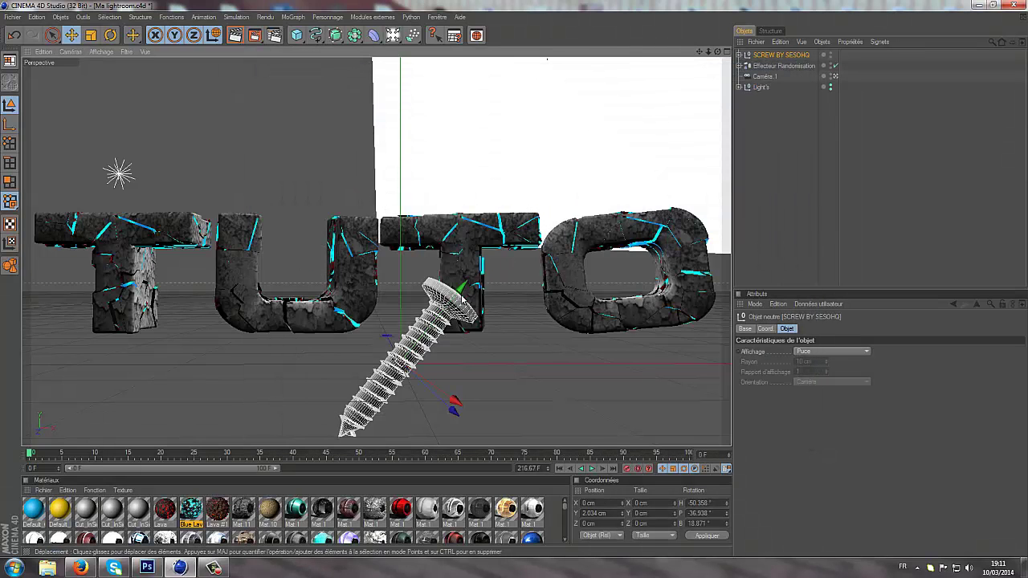
# Step: Rotate the screw to about H -126°, P -40°, B 86° so its head faces the camera, and scale it down
pyautogui.press('r')
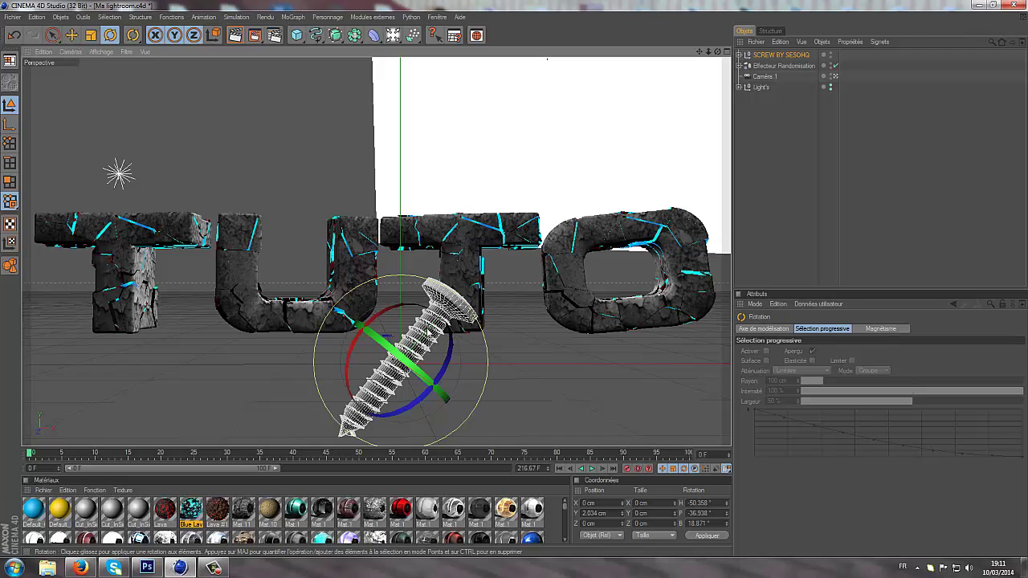
pyautogui.moveTo(406, 359); pyautogui.dragTo(318, 424)
pyautogui.moveTo(438, 342); pyautogui.dragTo(523, 284)
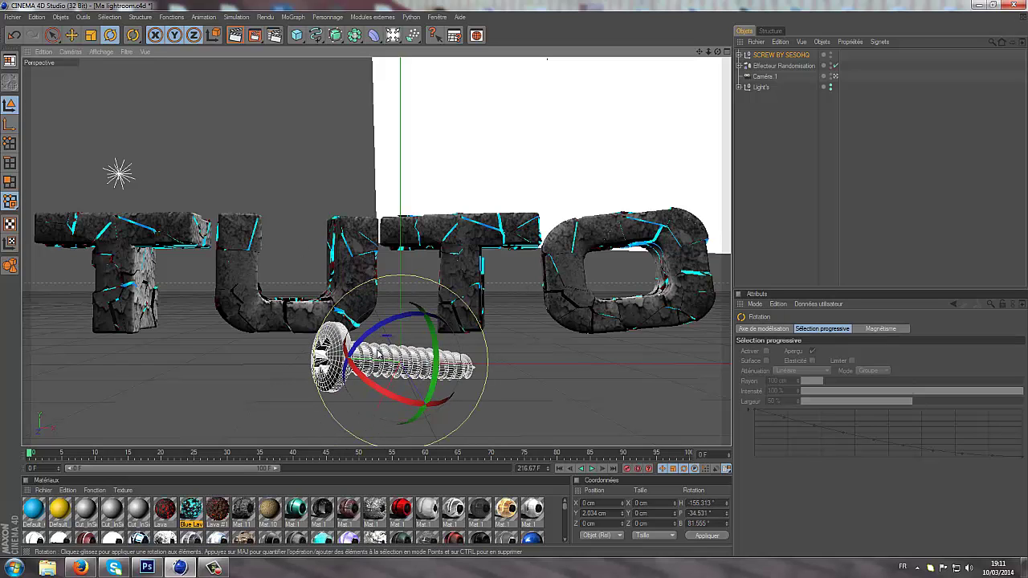
pyautogui.moveTo(379, 354); pyautogui.dragTo(422, 365)
pyautogui.click(91, 35)
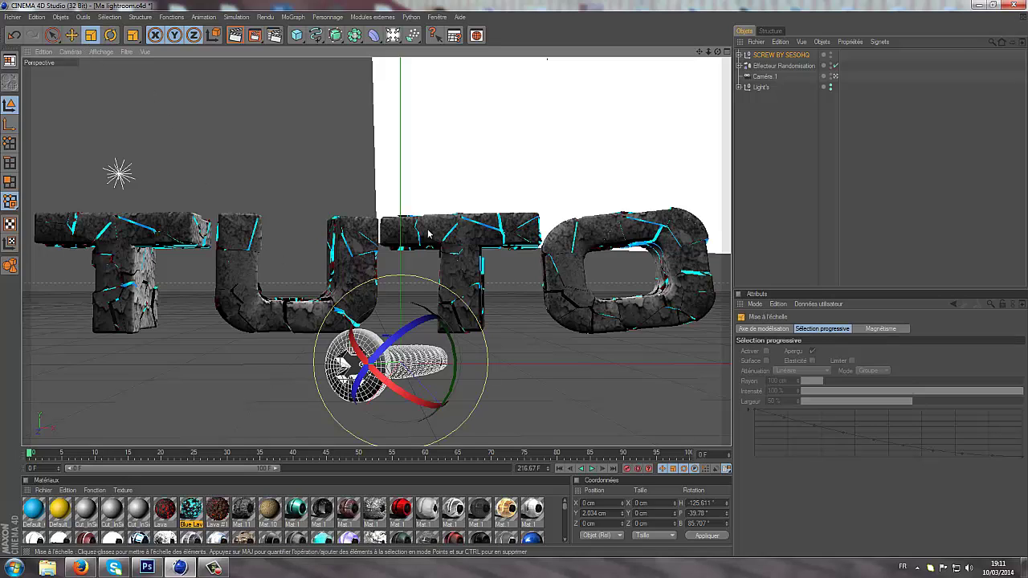
pyautogui.moveTo(489, 286); pyautogui.dragTo(519, 264)
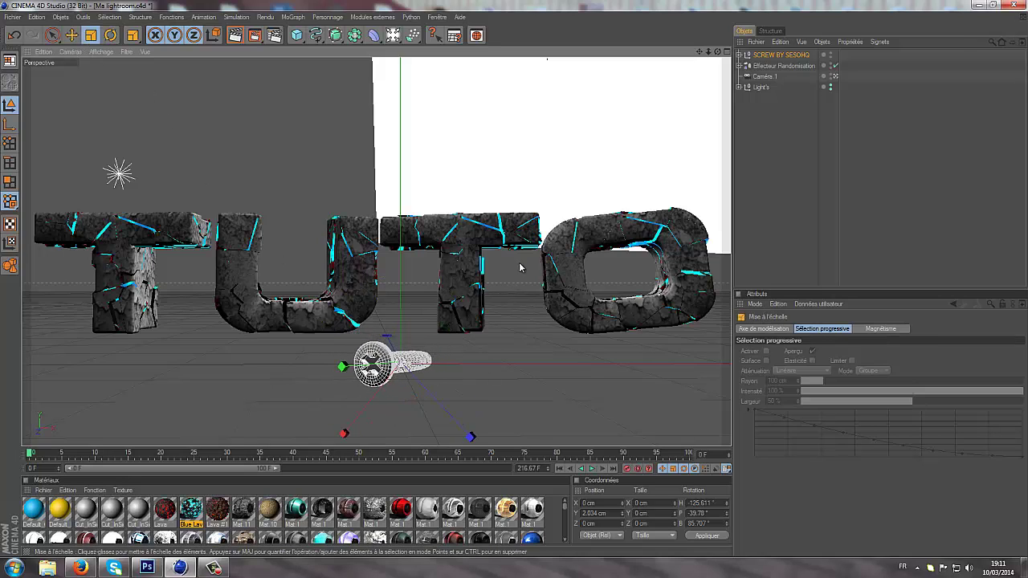
# Step: Move the screw between the first T and the U, at about X -164, Y 101, Z -39 cm, and adjust its tilt
pyautogui.click(71, 36)
pyautogui.moveTo(471, 435); pyautogui.dragTo(516, 284)
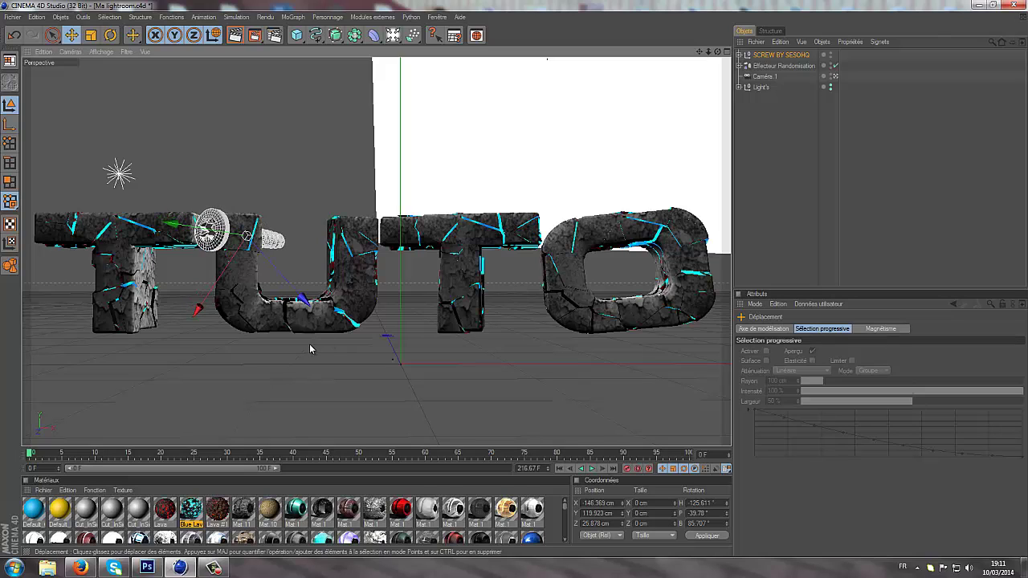
pyautogui.moveTo(178, 228); pyautogui.dragTo(195, 273)
pyautogui.click(118, 35)
pyautogui.click(75, 40)
pyautogui.click(969, 150)
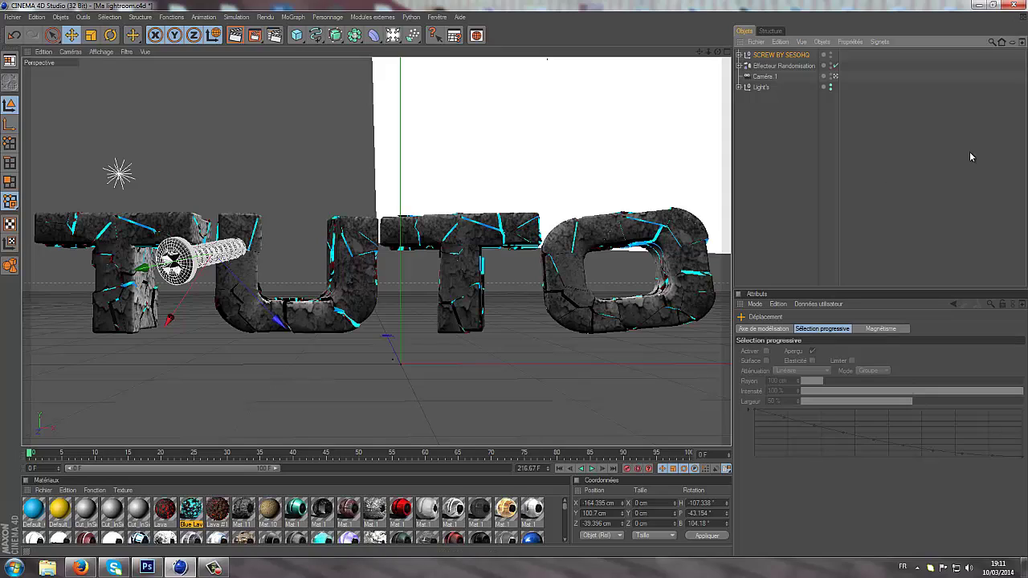
# Step: Turn the screw to about H -72°, P -43°, B 120° and lower it to the U's lower outer corner beside the first T
pyautogui.click(111, 35)
pyautogui.click(775, 55)
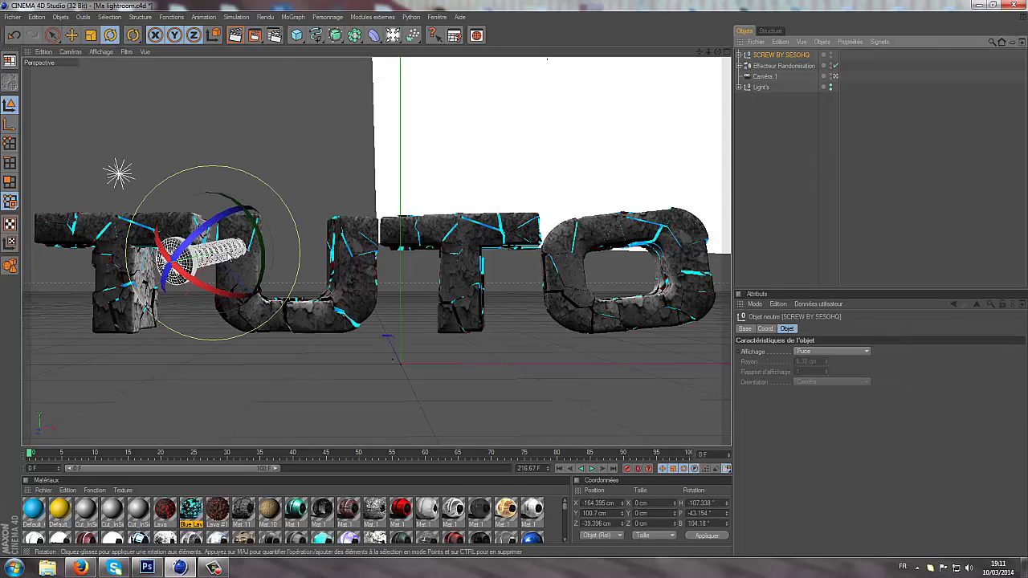
pyautogui.moveTo(246, 266); pyautogui.dragTo(288, 310)
pyautogui.click(71, 35)
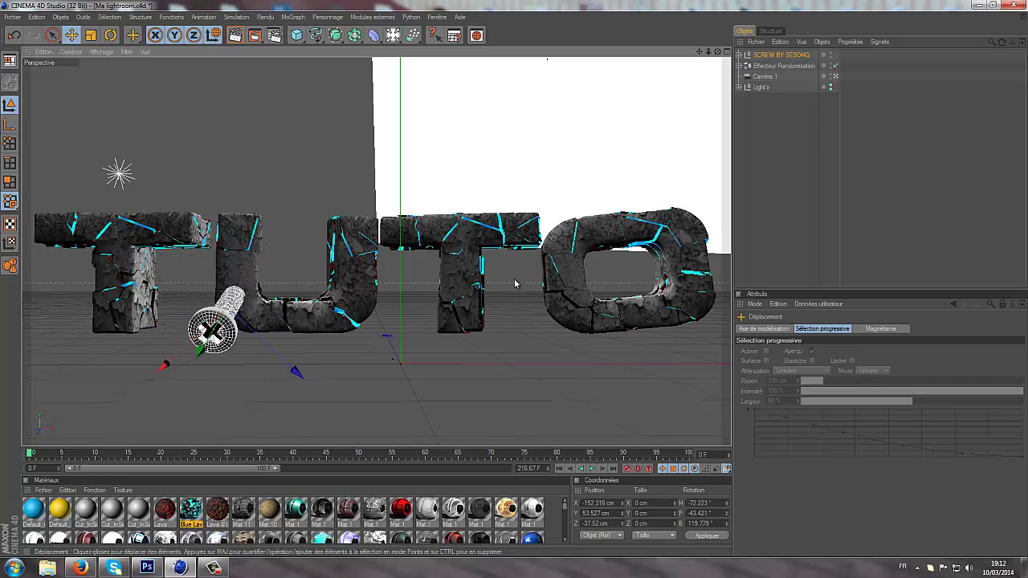
# Step: Apply the Metal Shine material to the screw
pyautogui.click(821, 101)
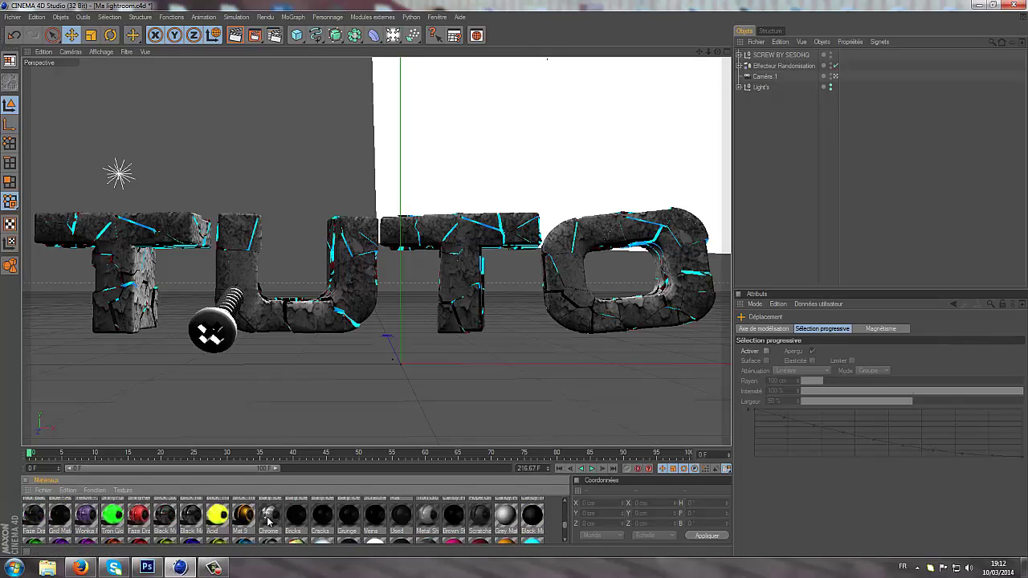
pyautogui.scroll(-2, 269, 521)
pyautogui.scroll(3, 273, 522)
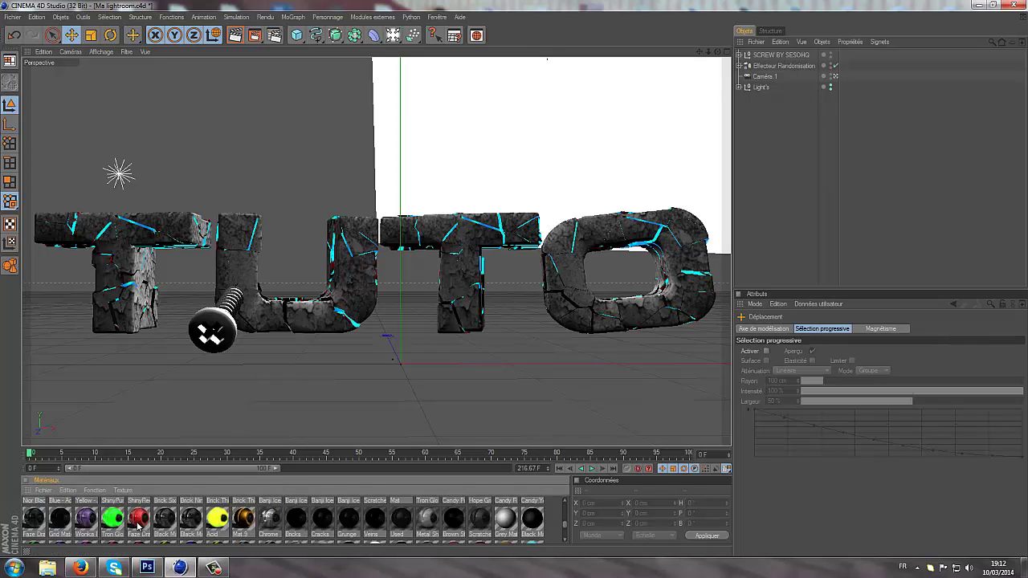
pyautogui.scroll(1, 282, 525)
pyautogui.scroll(-1, 289, 524)
pyautogui.click(428, 524)
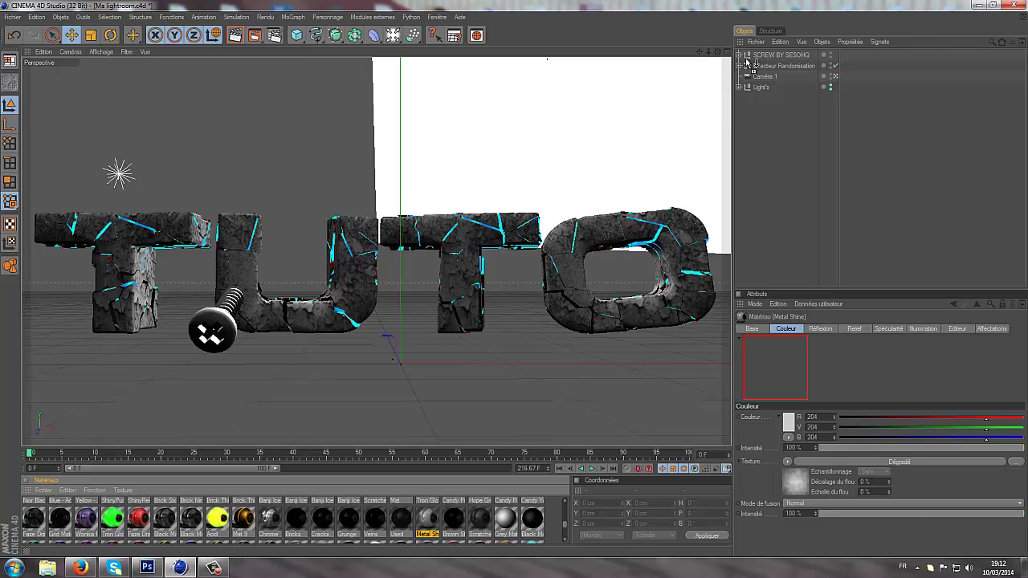
pyautogui.click(791, 109)
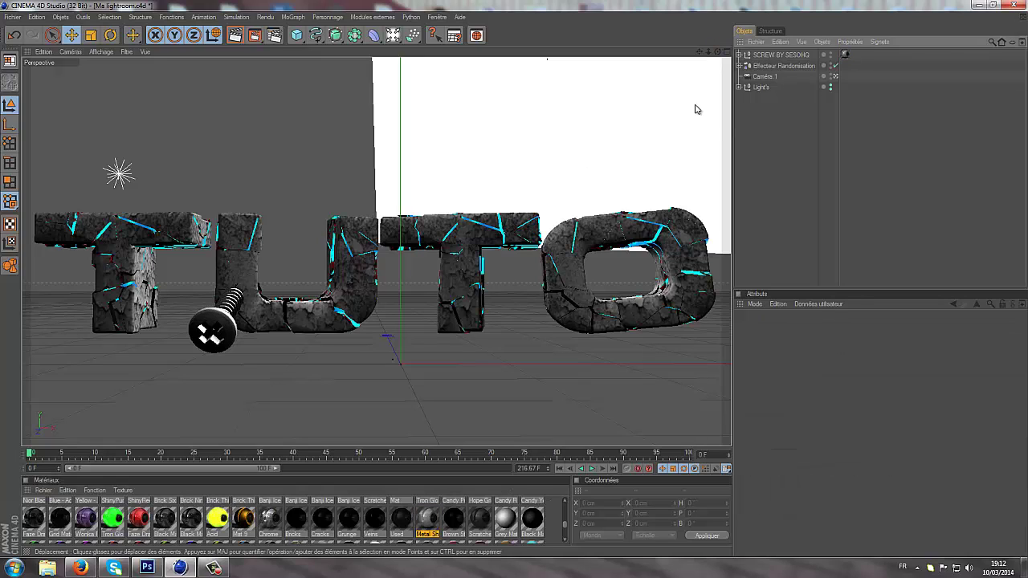
# Step: Duplicate the screw and move the copy in front of the second T, at about X 38, Y 89, Z -64 cm
pyautogui.click(767, 55)
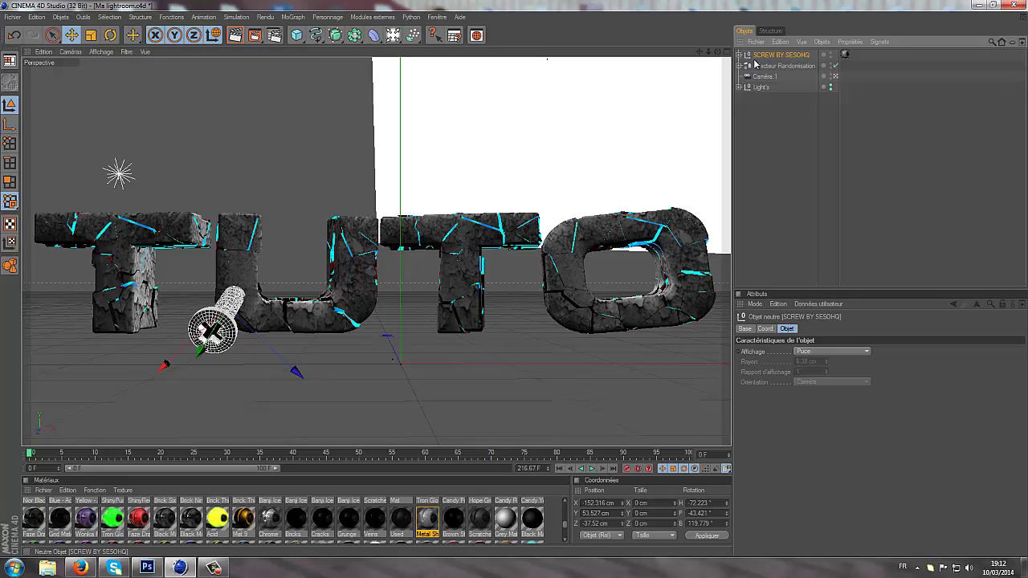
pyautogui.hotkey('ctrl', 'v')
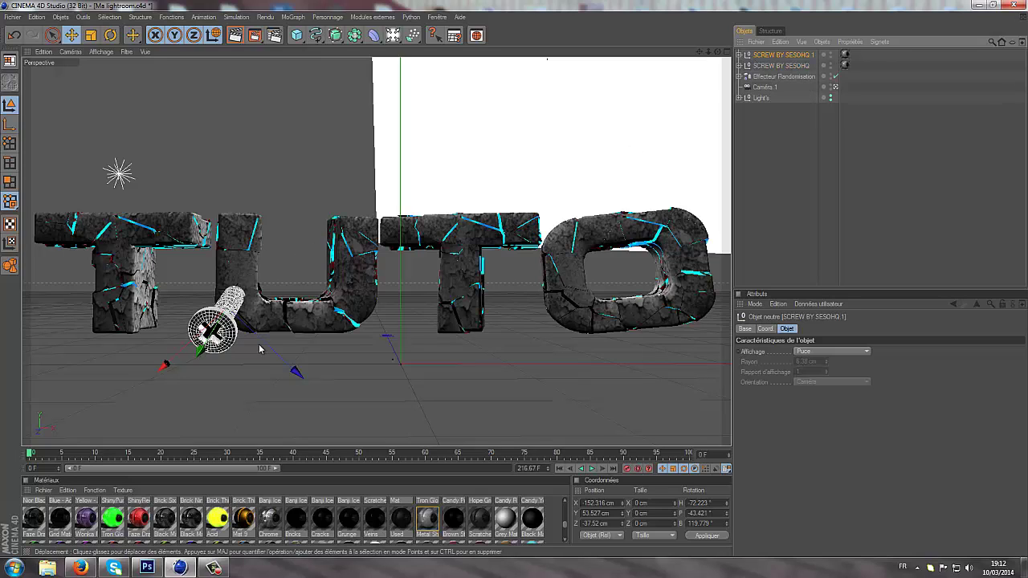
pyautogui.moveTo(259, 349); pyautogui.dragTo(391, 334)
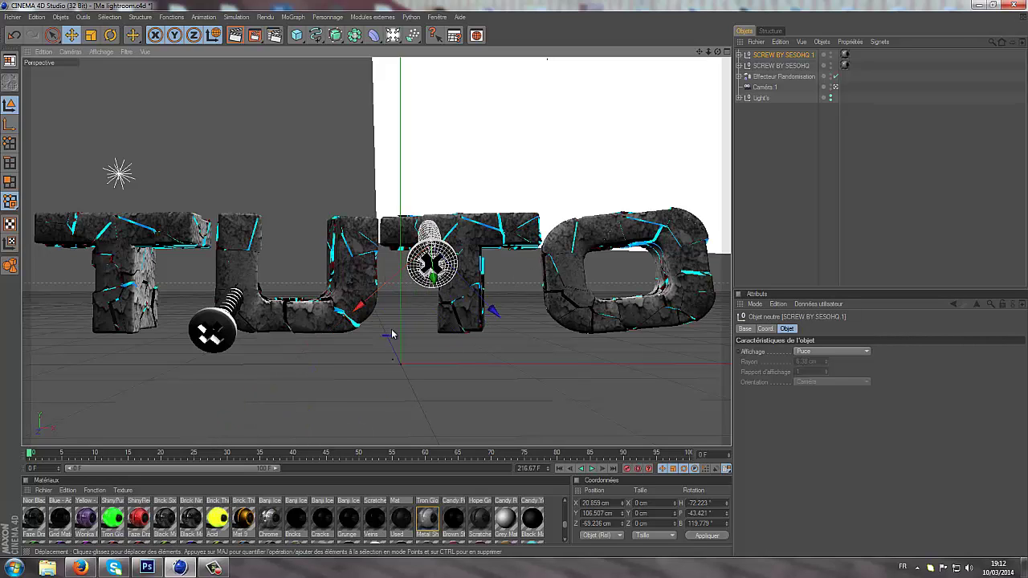
pyautogui.moveTo(517, 287); pyautogui.dragTo(538, 310)
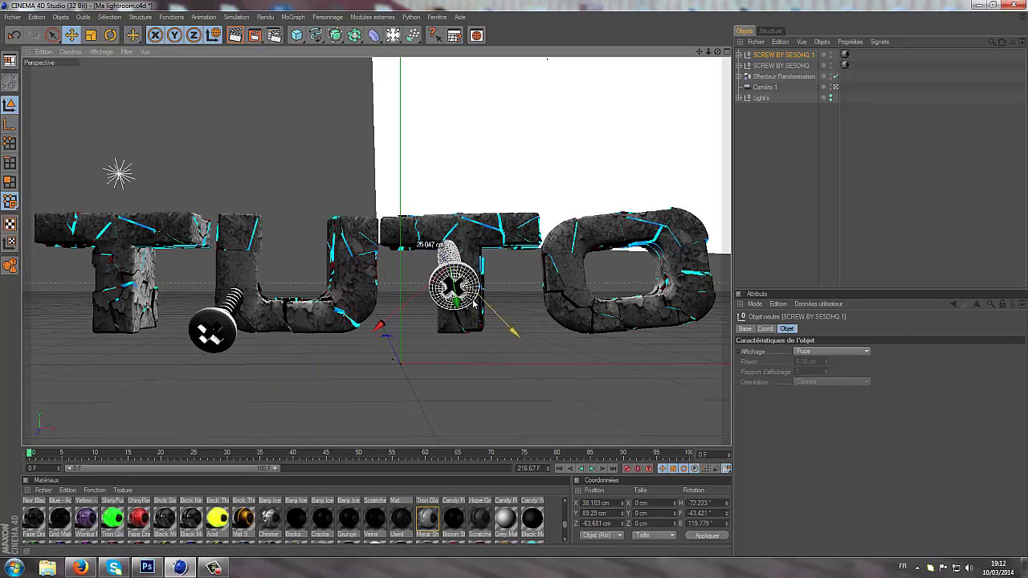
# Step: Rotate the screw copy to about H -94°, P -51°, B 55° and move it onto the end of the second T's crossbar next to the O
pyautogui.click(110, 36)
pyautogui.moveTo(482, 210); pyautogui.dragTo(498, 200)
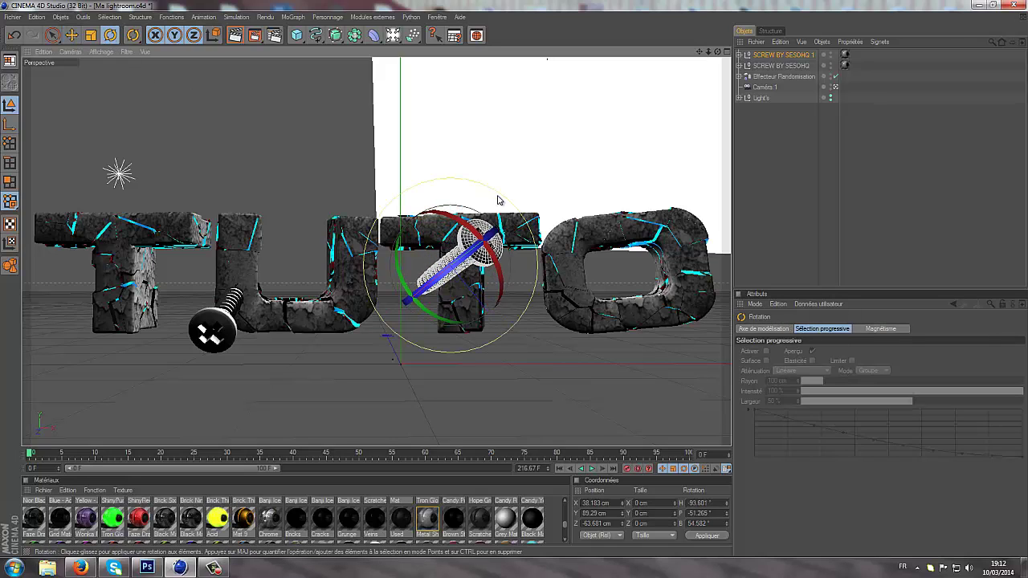
pyautogui.click(71, 35)
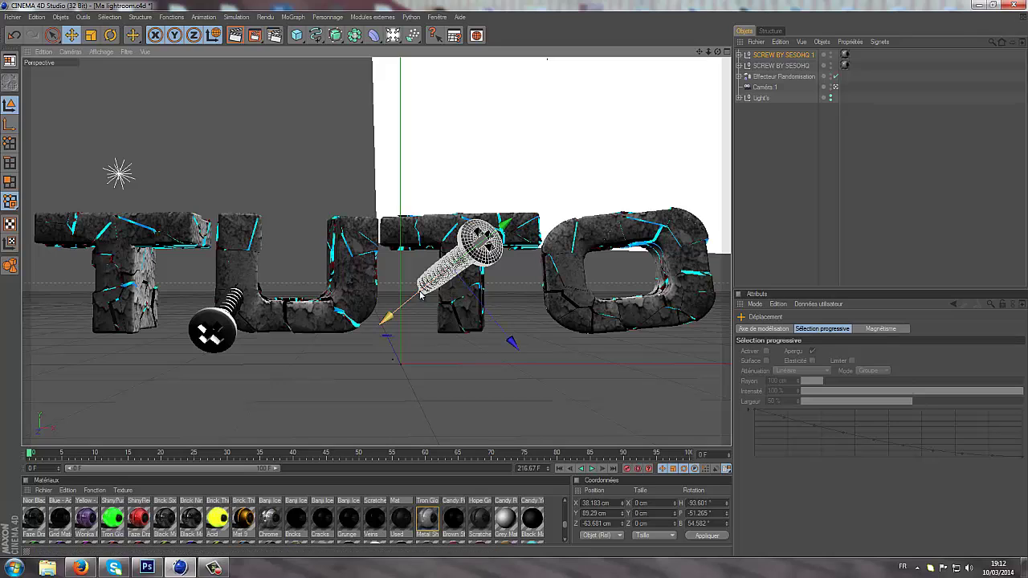
pyautogui.moveTo(419, 297); pyautogui.dragTo(516, 282)
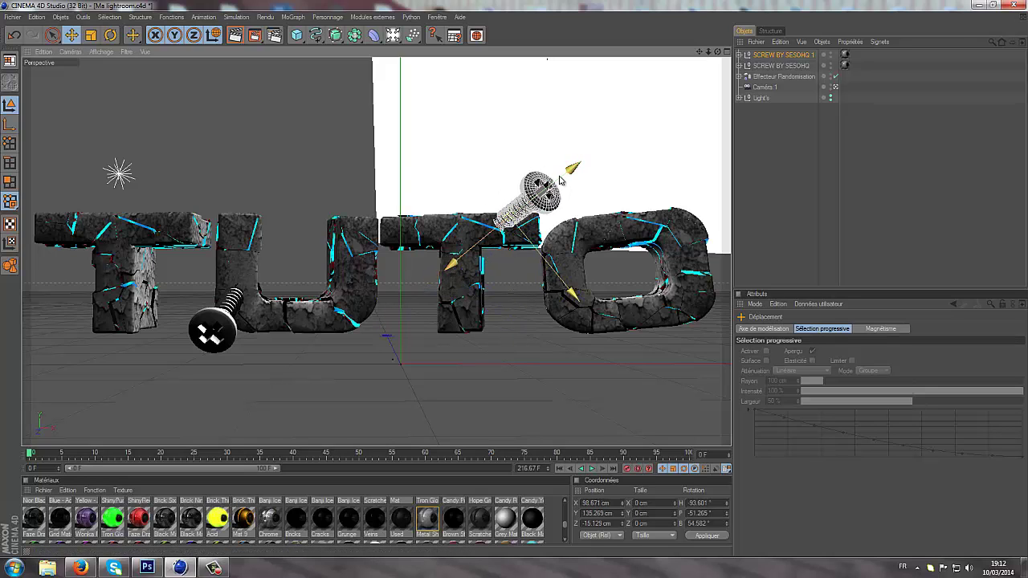
# Step: Move the screw copy at the second T's crossbar to about X 105, Y 134, Z -25 cm and deselect it
pyautogui.moveTo(571, 170); pyautogui.dragTo(577, 164)
pyautogui.moveTo(548, 257); pyautogui.dragTo(550, 260)
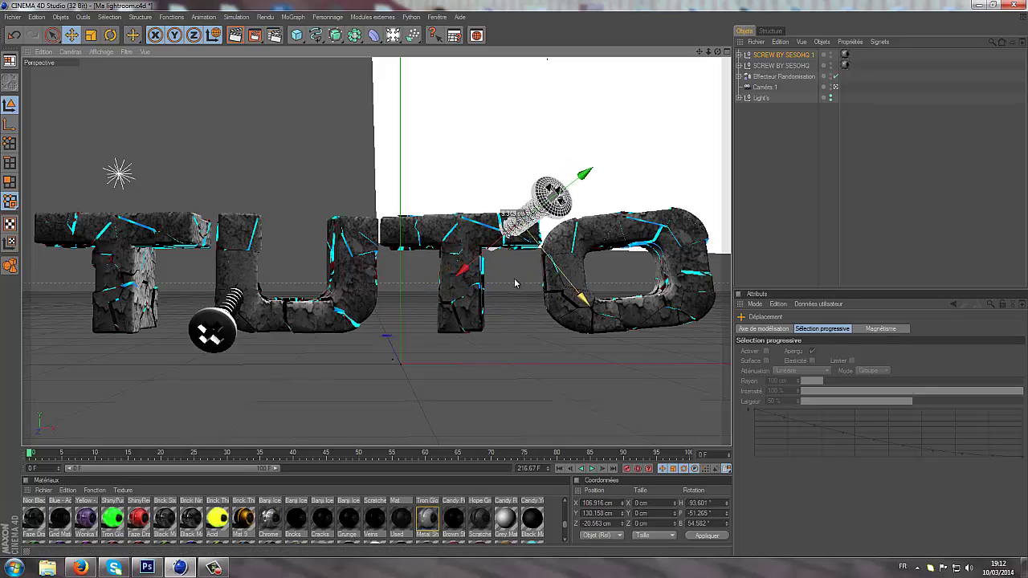
pyautogui.click(959, 185)
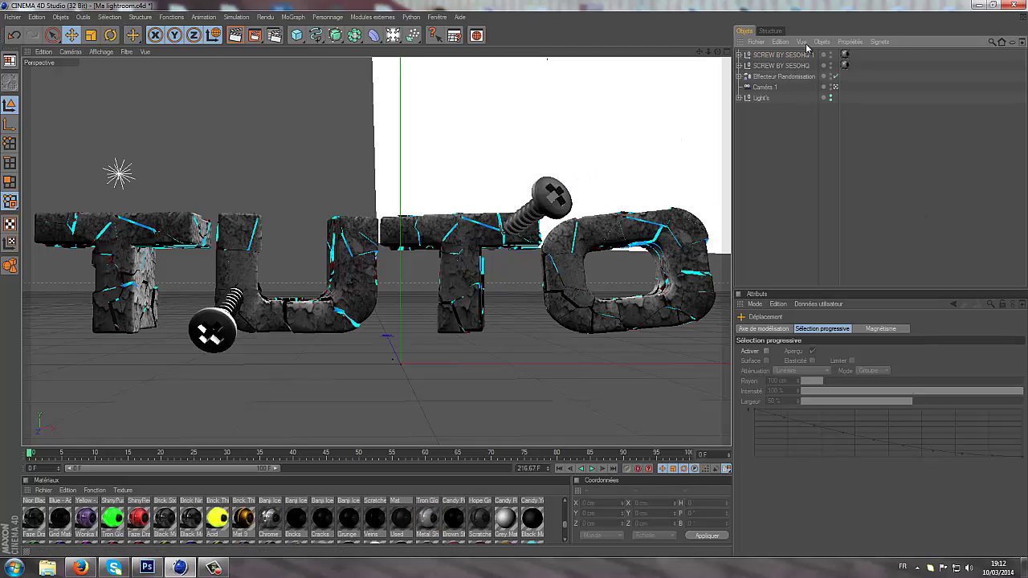
pyautogui.click(569, 193)
pyautogui.moveTo(580, 188); pyautogui.dragTo(546, 243)
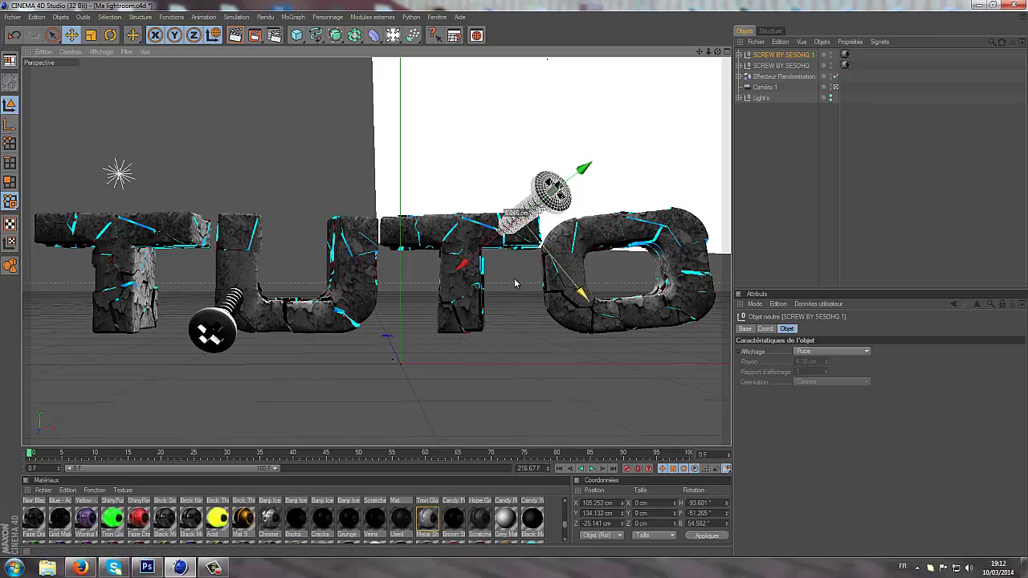
pyautogui.click(916, 111)
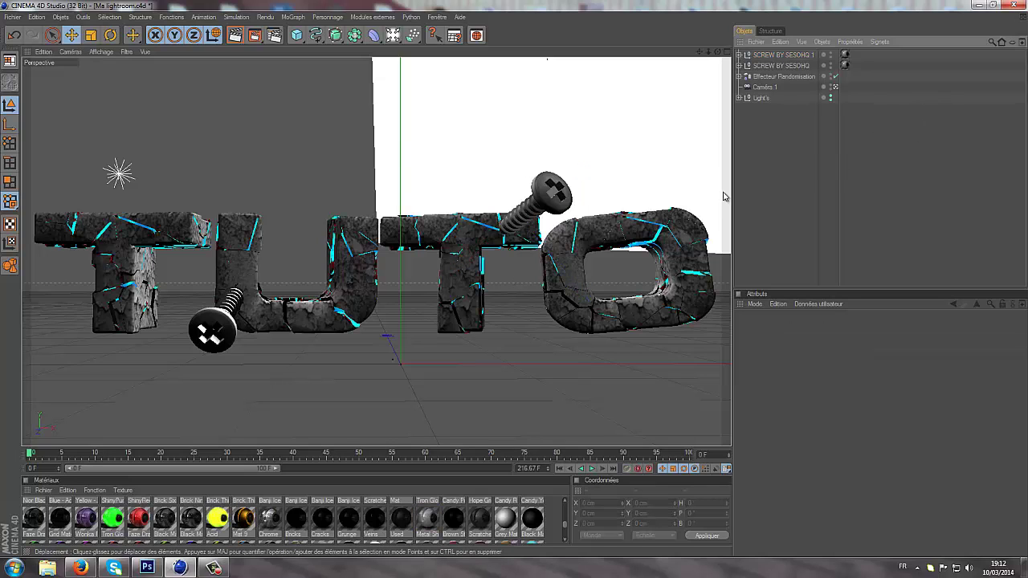
# Step: Review the image saving options in the render settings, including the file path, format and alpha channel, and close the settings
pyautogui.click(274, 36)
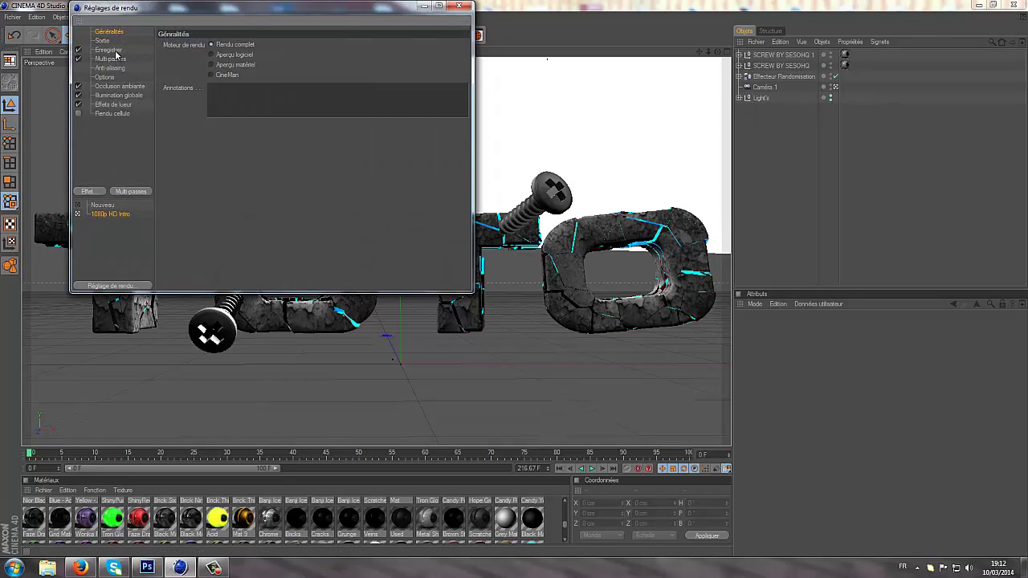
pyautogui.click(112, 50)
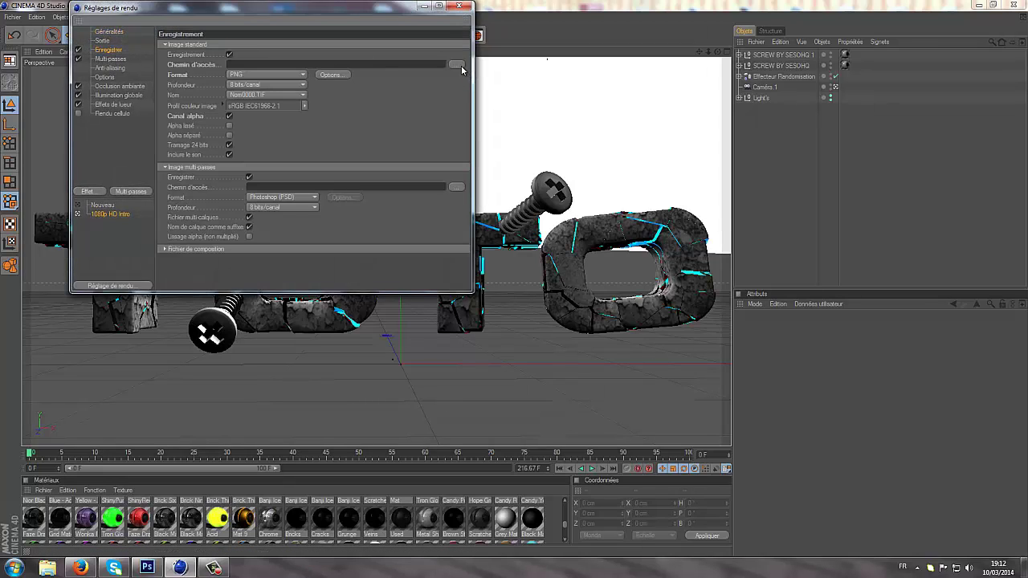
pyautogui.click(459, 6)
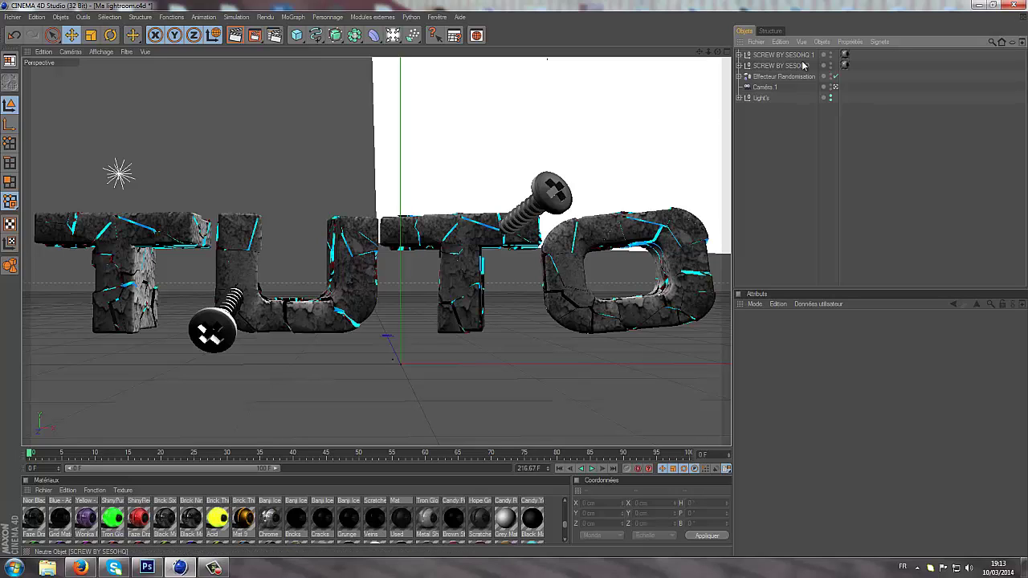
pyautogui.click(771, 57)
pyautogui.click(772, 67)
pyautogui.click(772, 112)
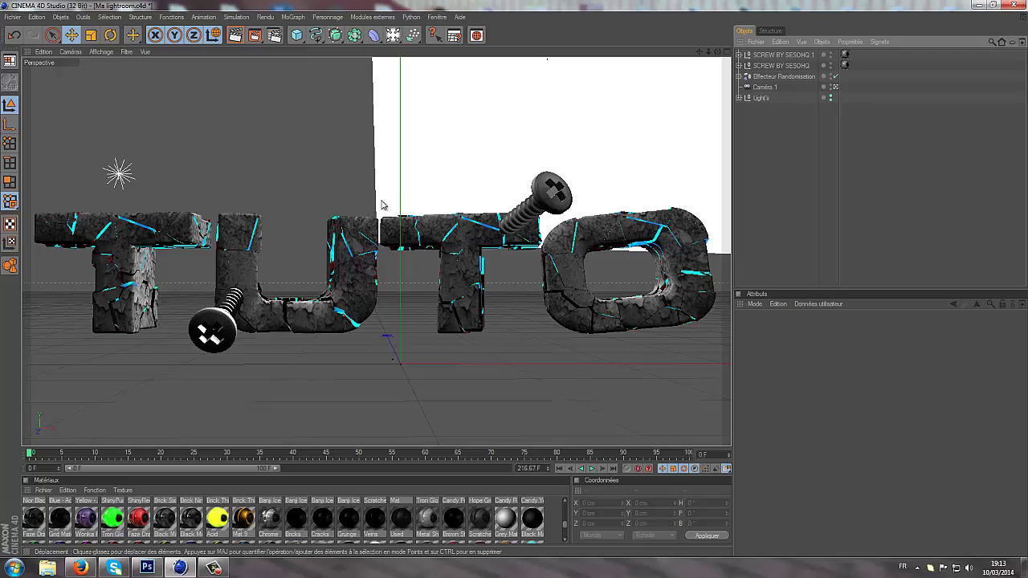
pyautogui.click(780, 65)
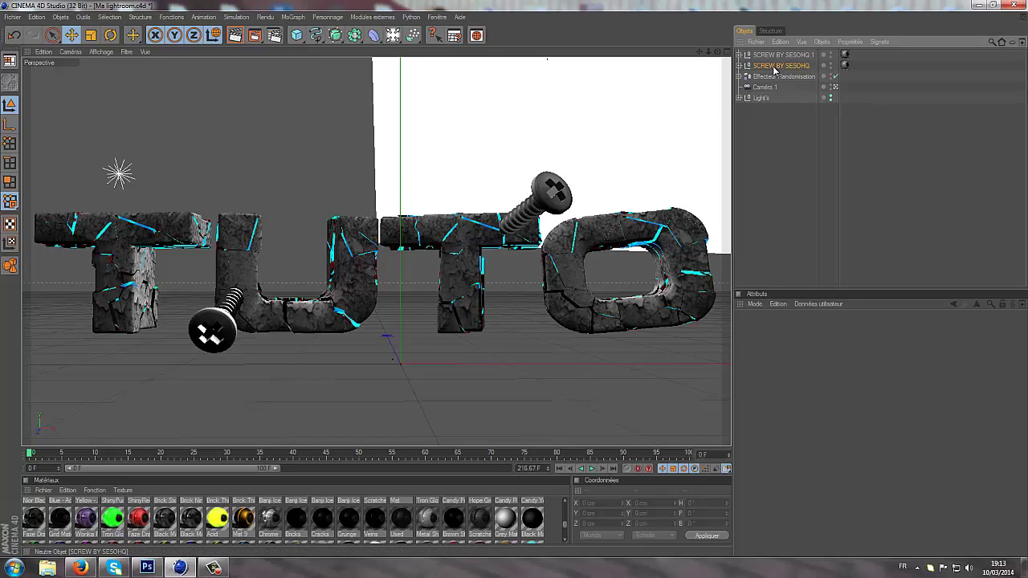
pyautogui.click(785, 155)
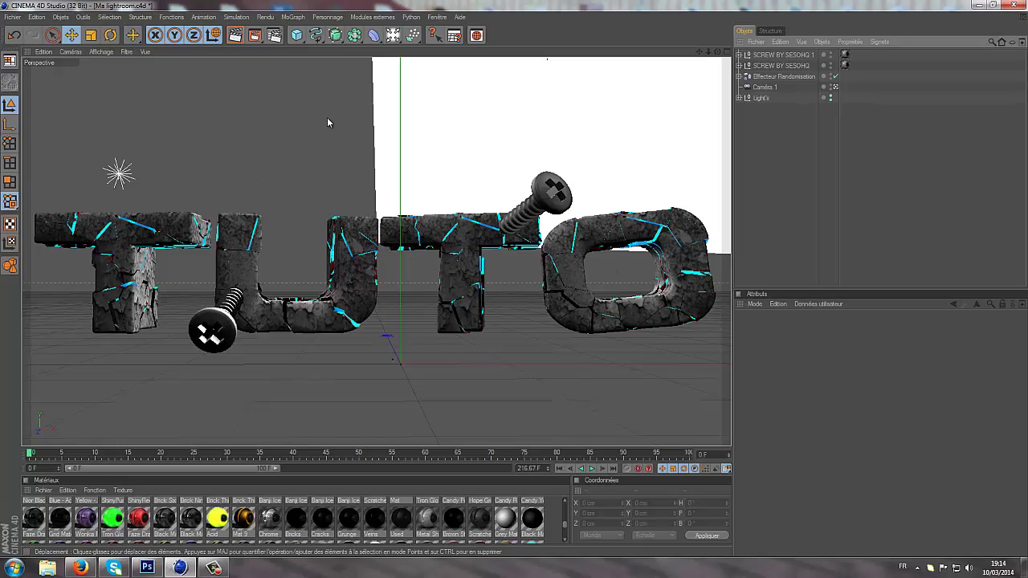
# Step: Switch to Windows Explorer, view the BG DaRk ID image from the PNG folder inside Documents > GFX YT, and close it
pyautogui.click(48, 568)
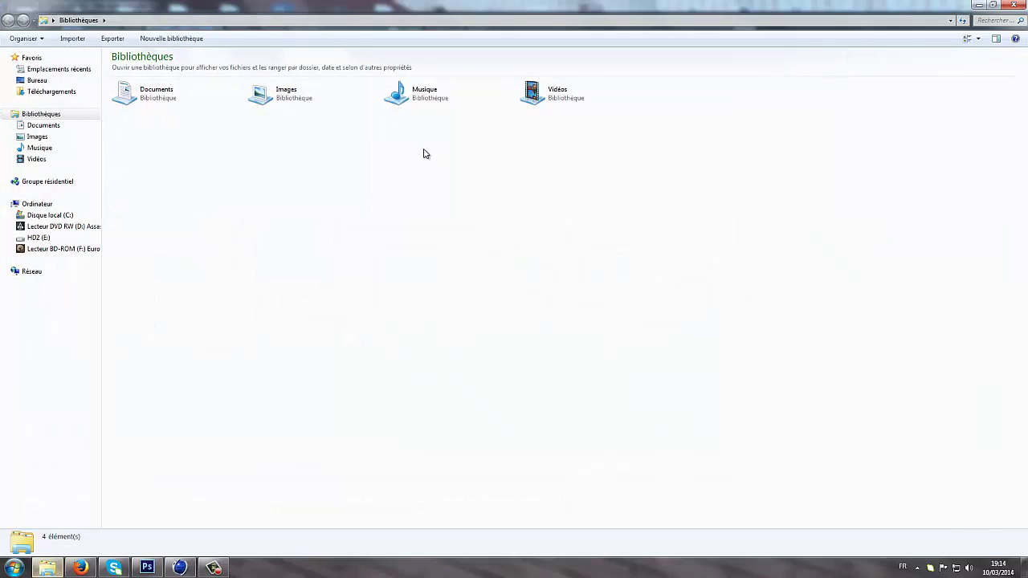
pyautogui.click(353, 100)
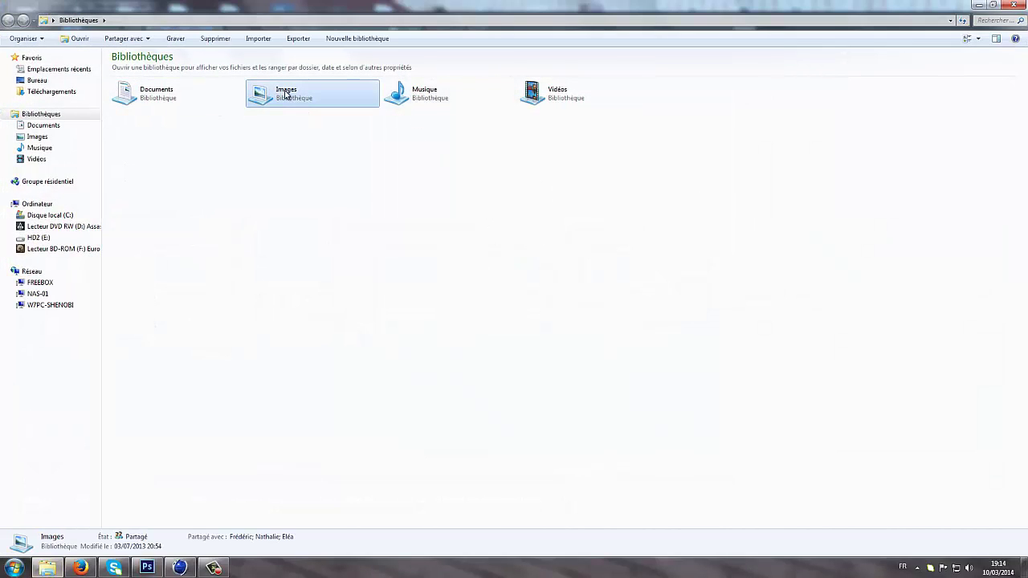
pyautogui.doubleClick(175, 98)
pyautogui.doubleClick(307, 151)
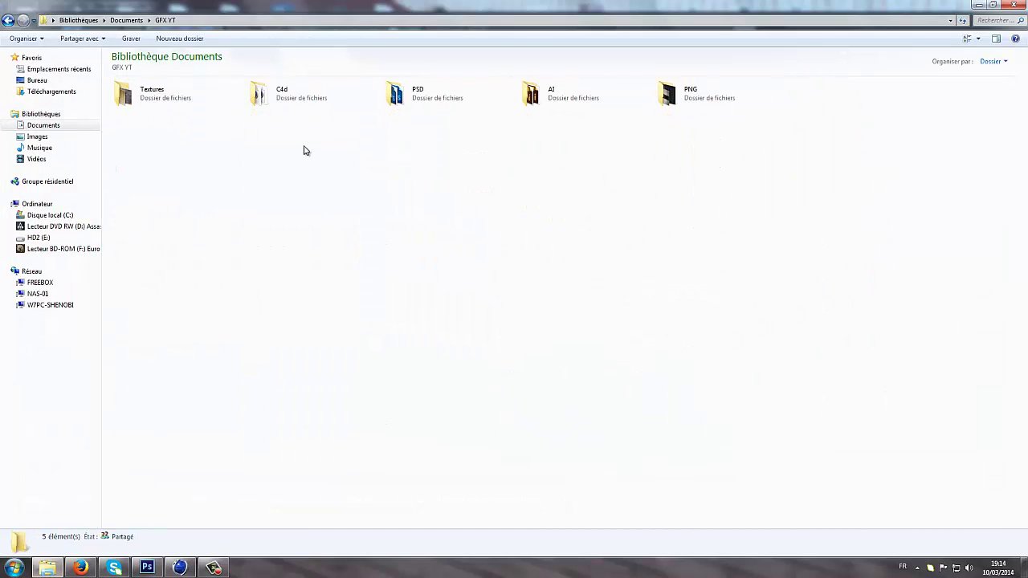
pyautogui.doubleClick(679, 100)
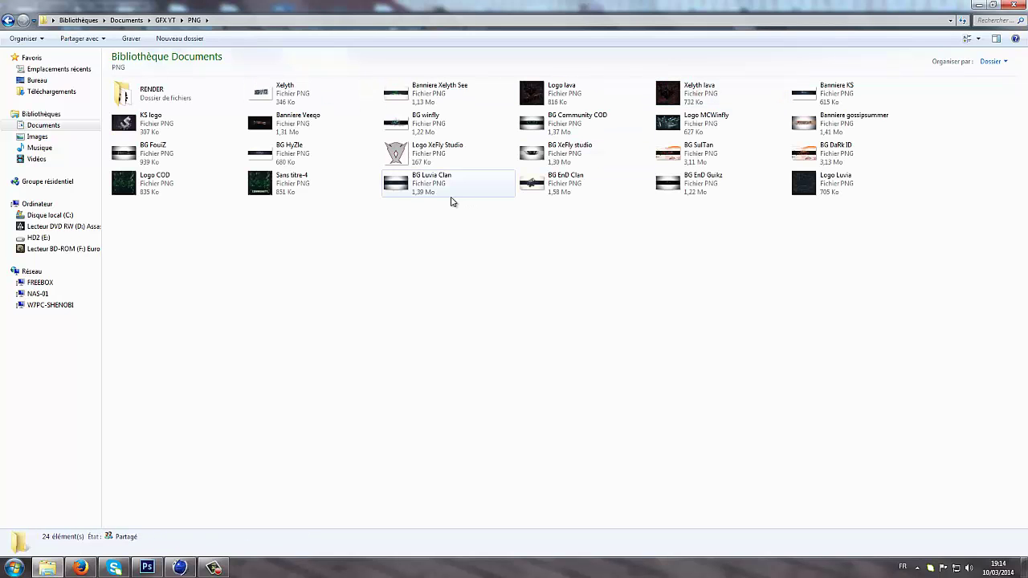
pyautogui.doubleClick(815, 157)
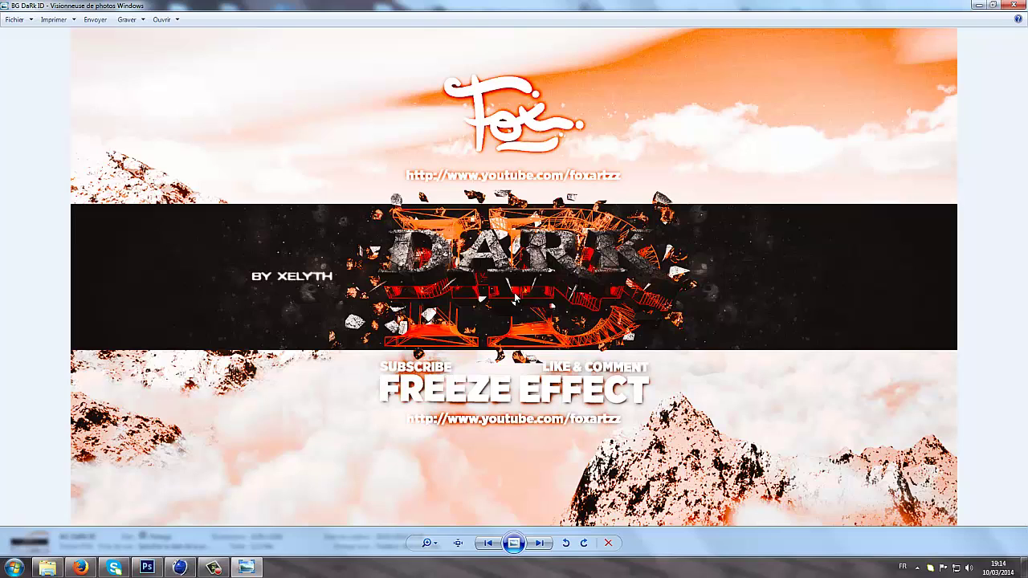
pyautogui.click(1016, 5)
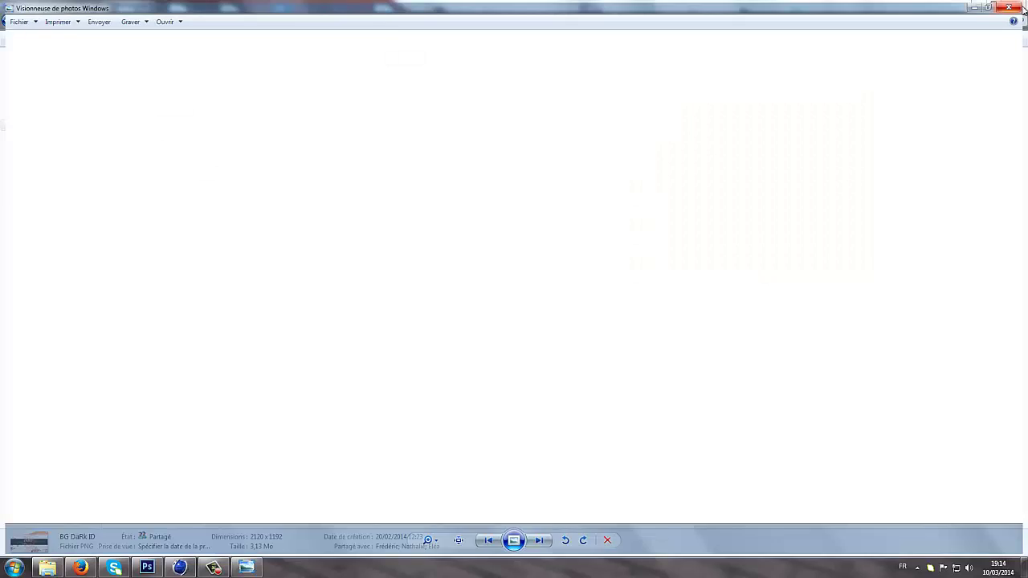